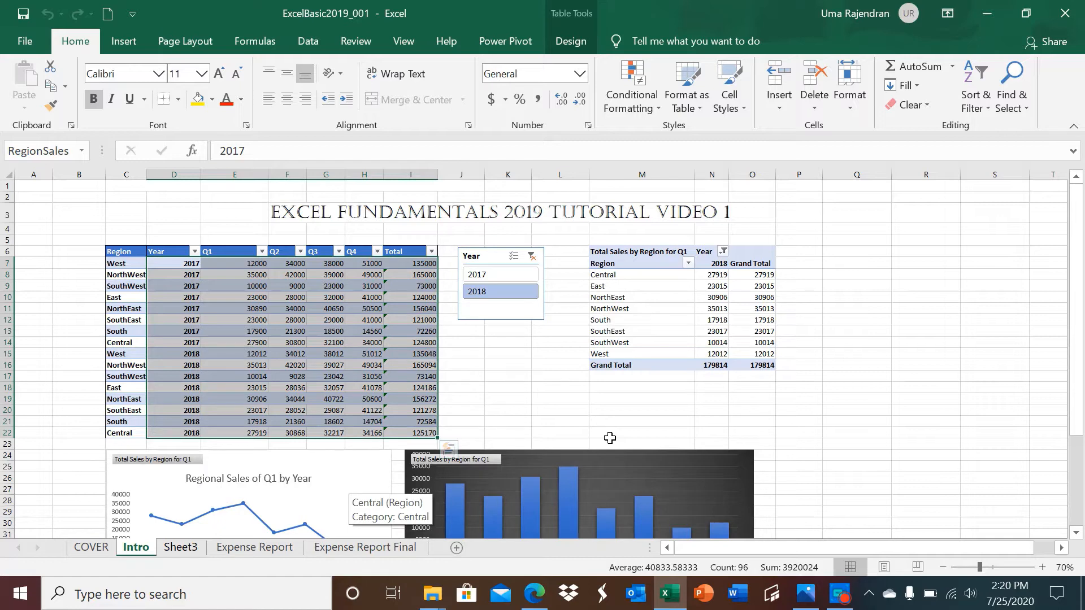
- Switch from the Intro worksheet to Sheet3, which holds the worksheet topics list
left_click(283, 522)
left_click(180, 547)
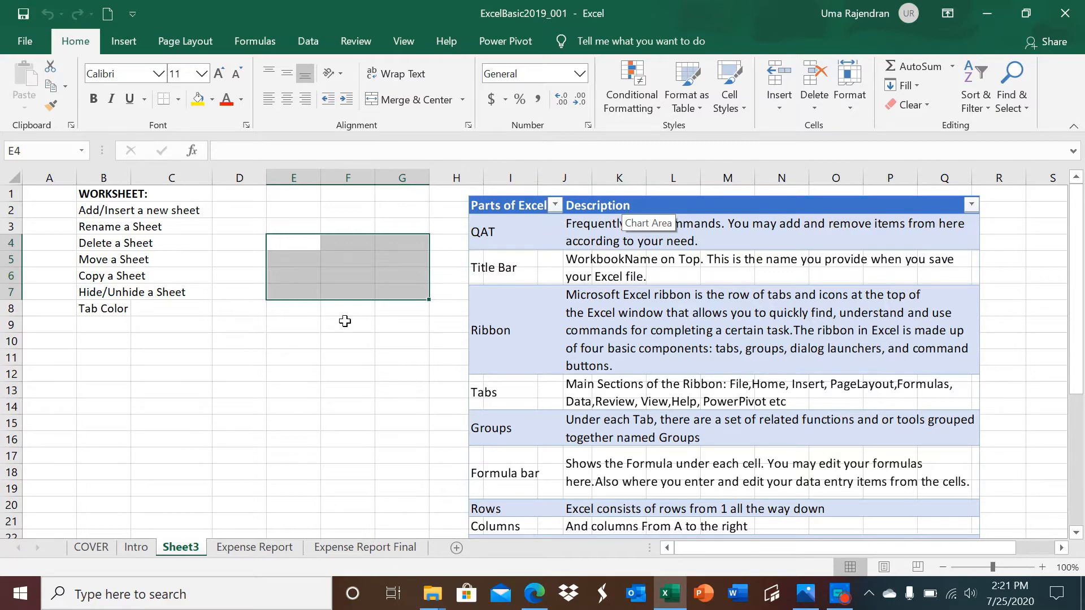
left_click(23, 595)
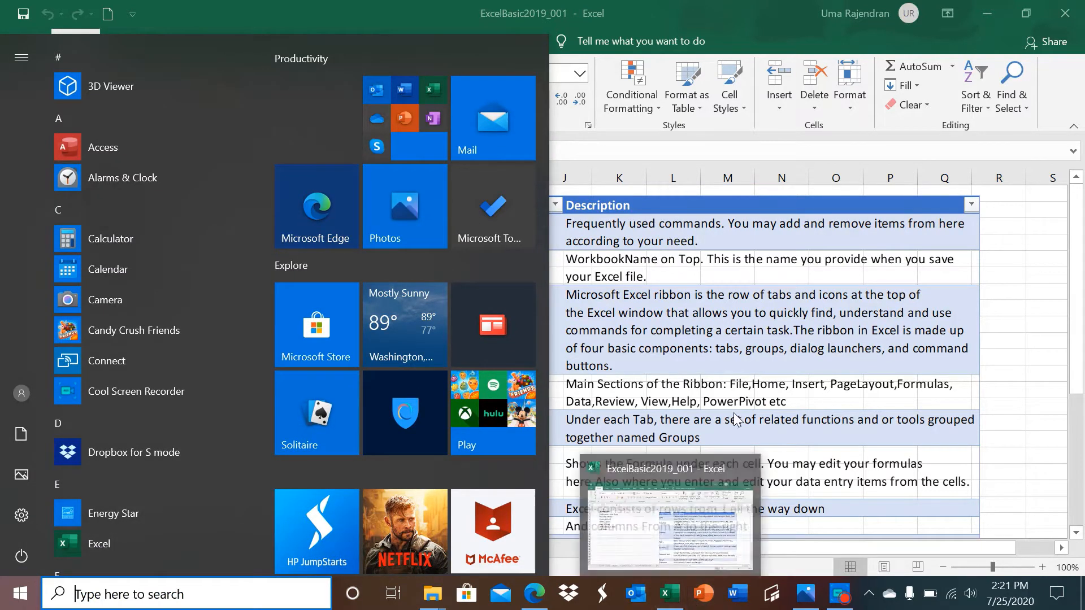
left_click(1004, 279)
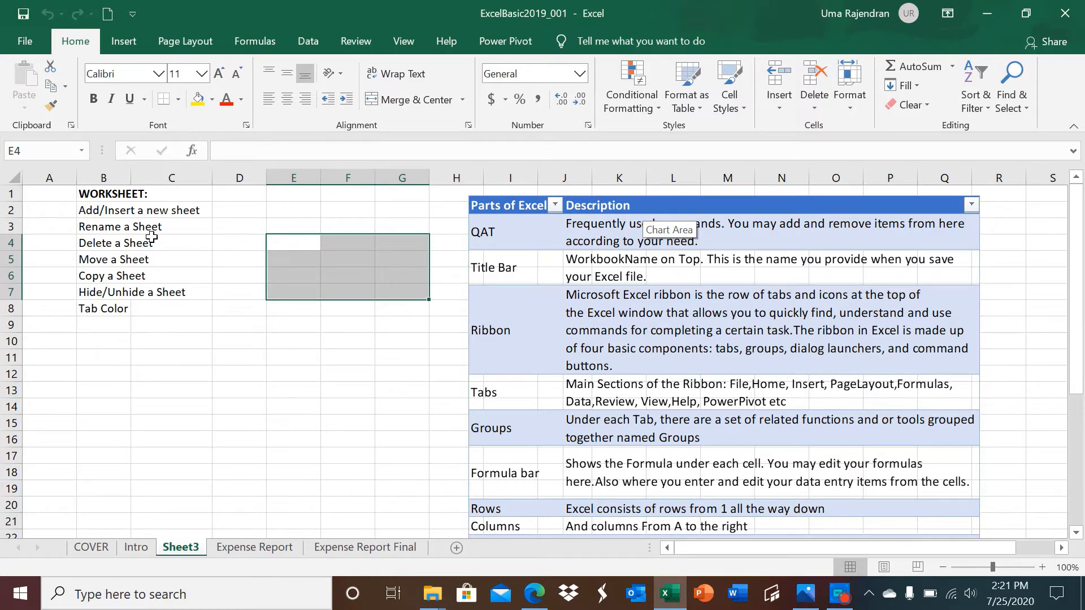
- Select the empty cell range E4:G7 beside the list of worksheet topics
left_click(232, 196)
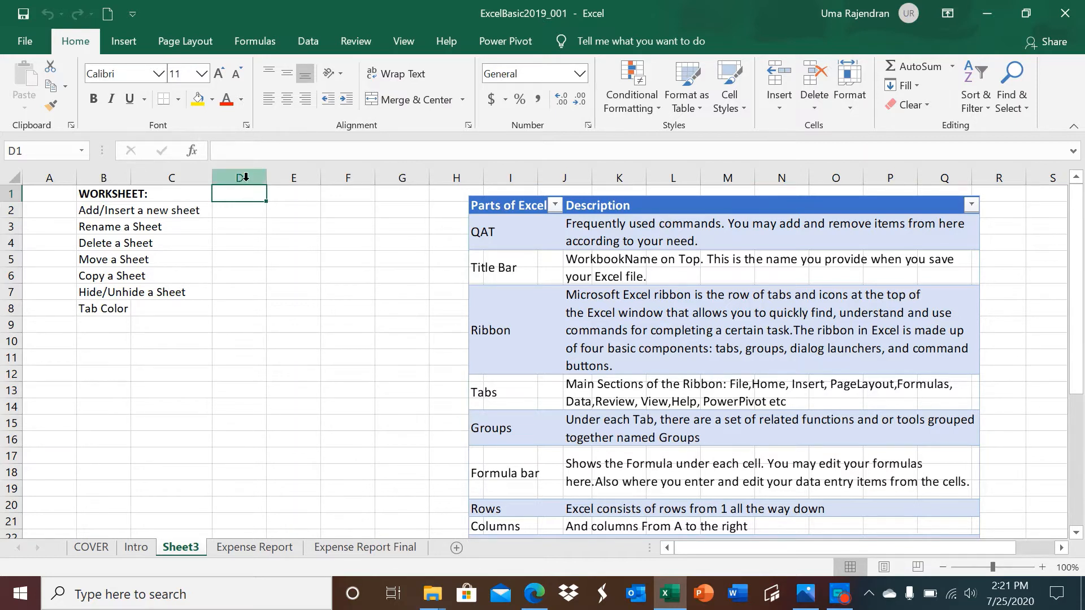
left_click(354, 232)
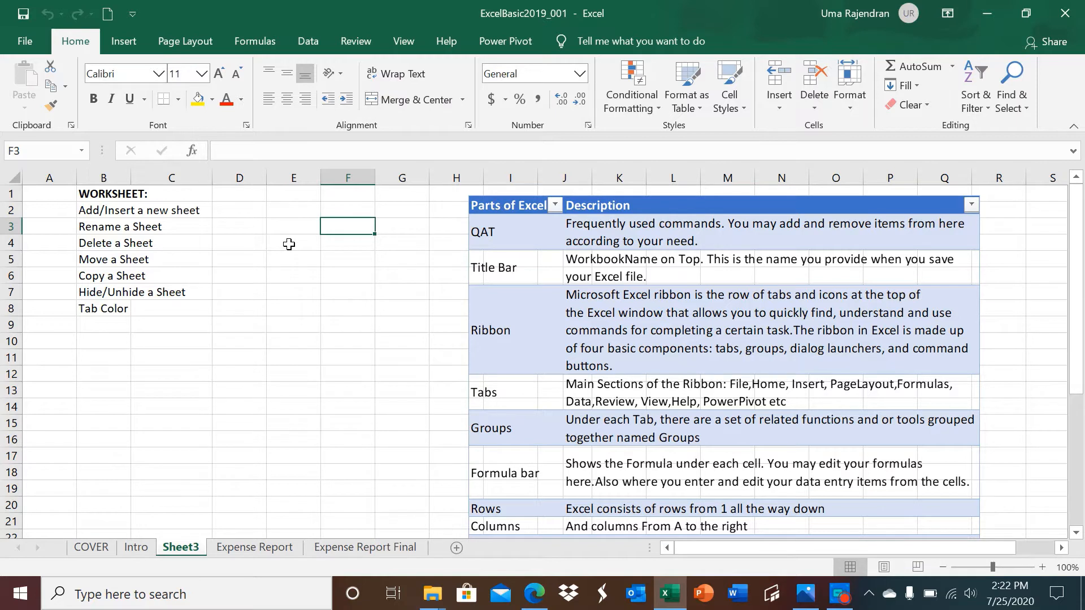
left_click_drag(289, 244, 377, 292)
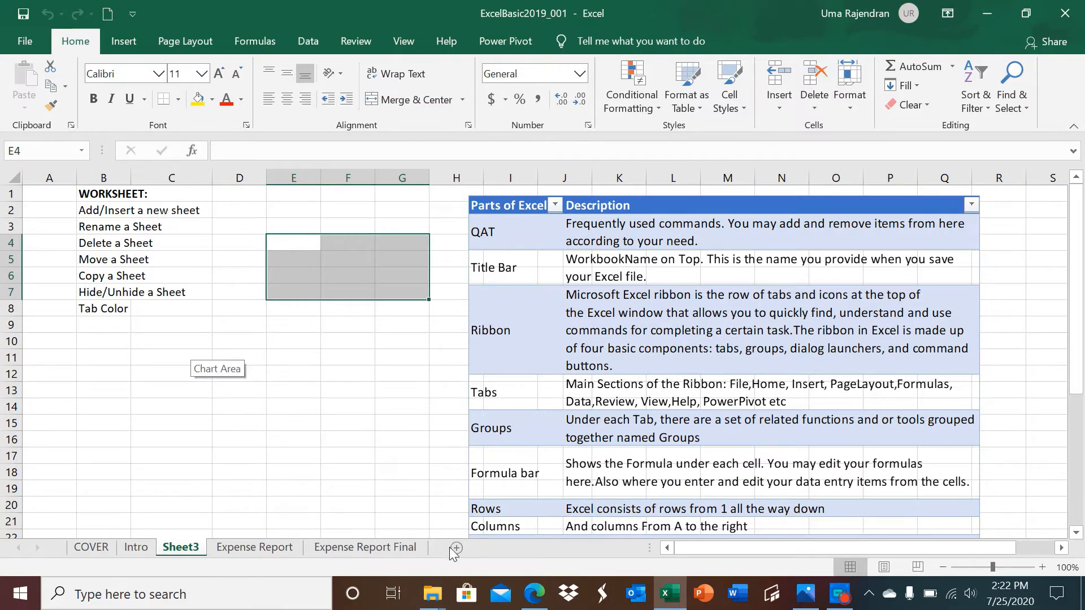
- Insert a blank worksheet before Sheet3 and delete that new sheet again
right_click(199, 544)
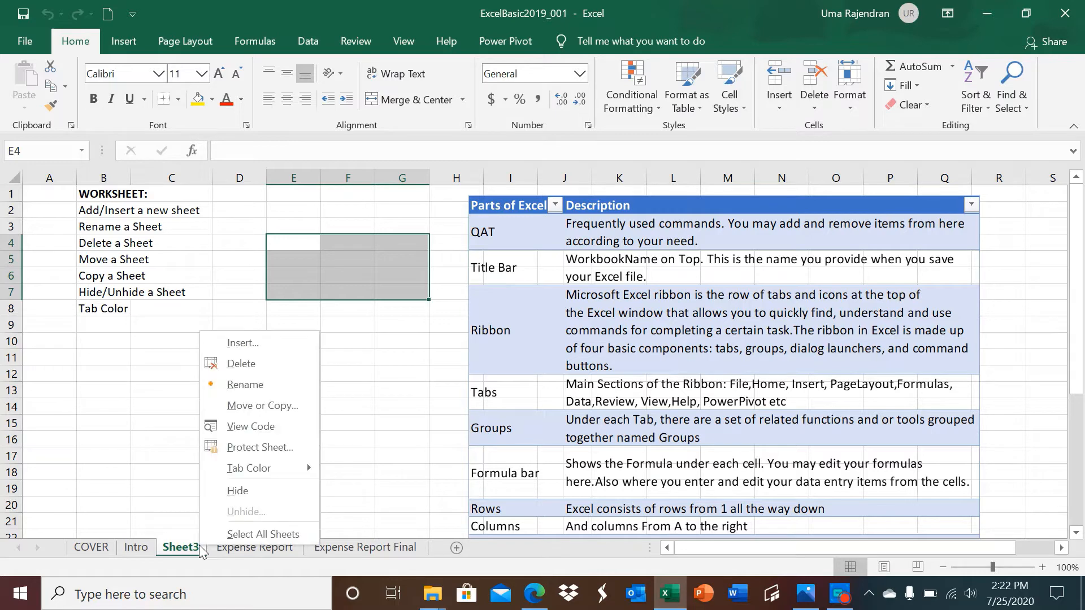
left_click(234, 349)
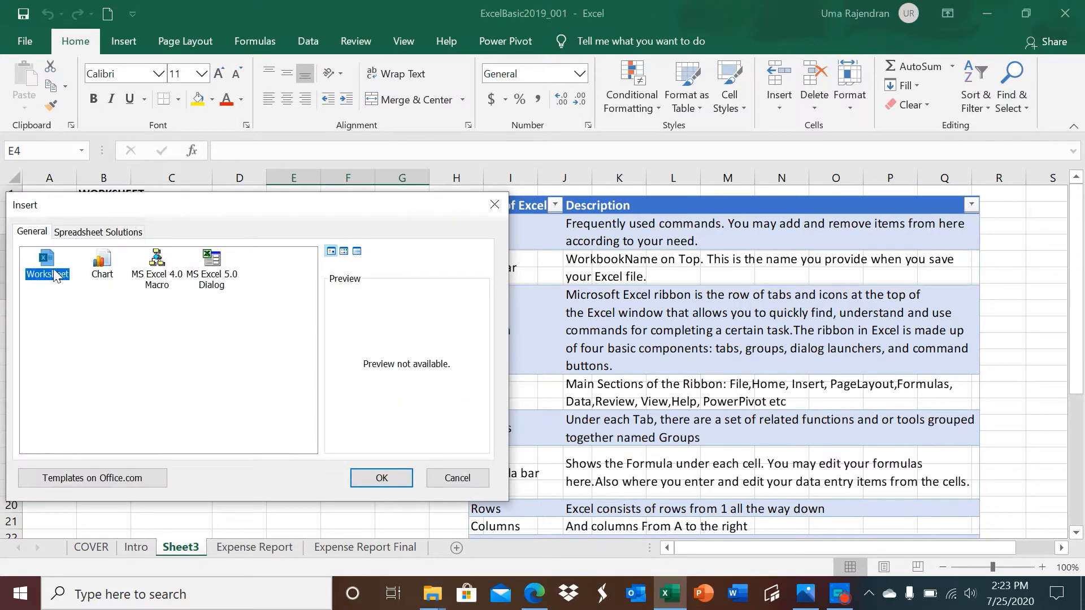
left_click(382, 479)
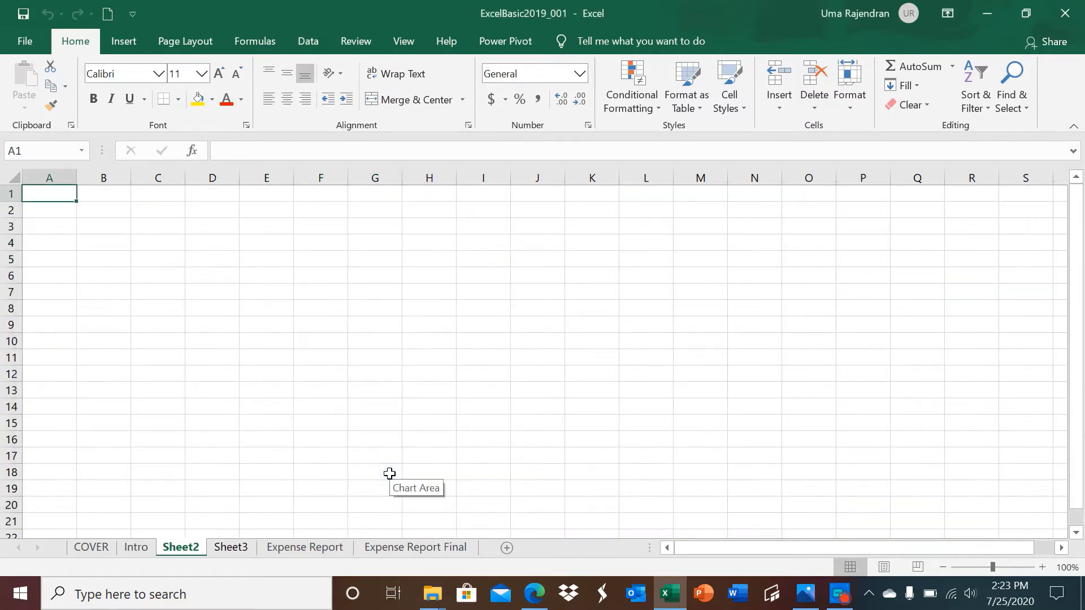
right_click(196, 552)
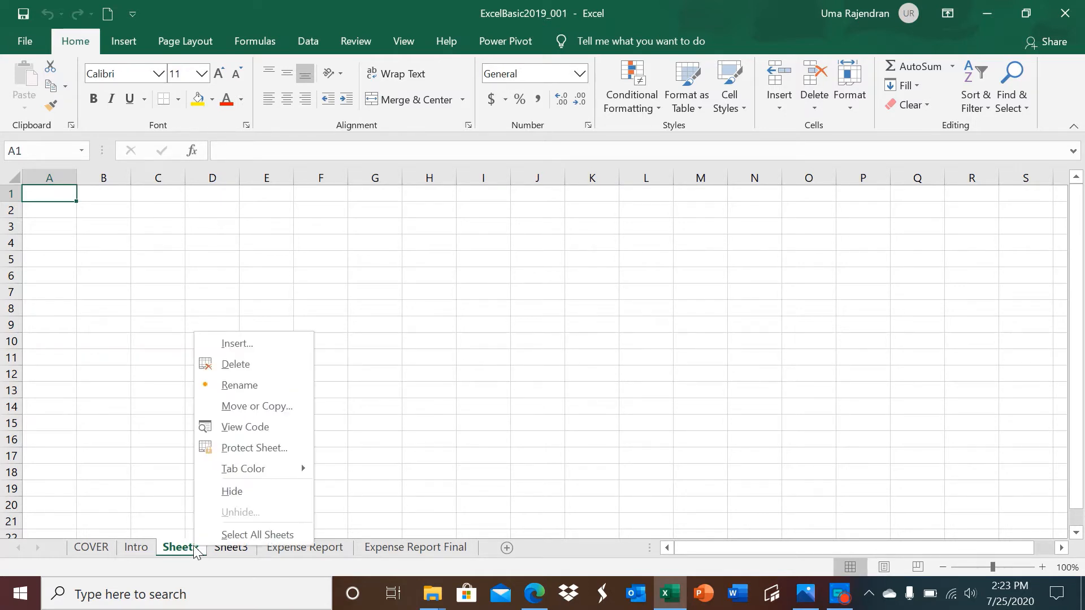
left_click(233, 366)
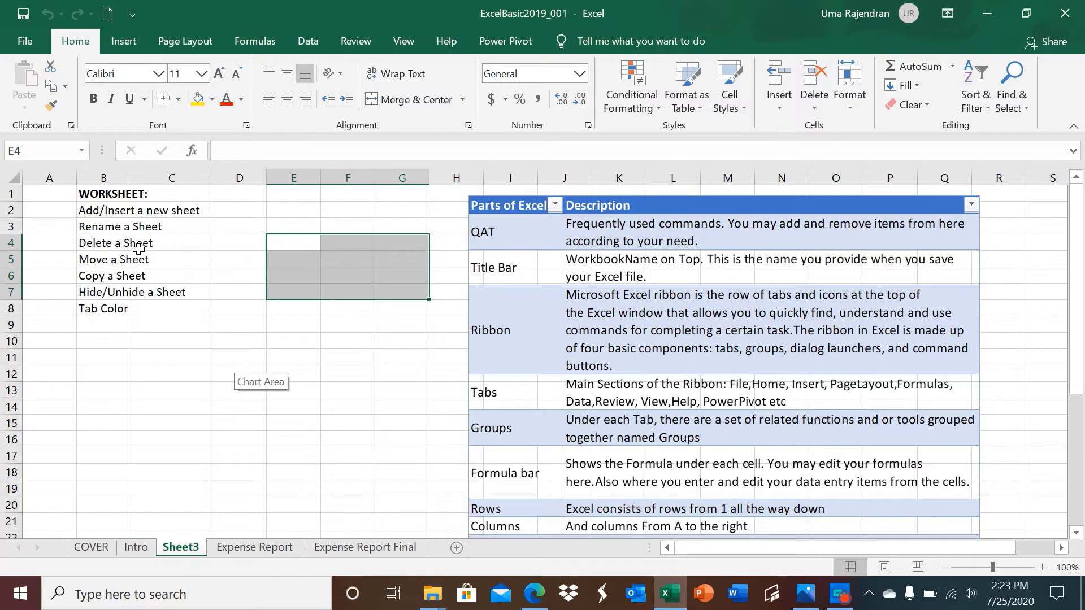
- Rename the Sheet3 worksheet as SheetBasic
right_click(192, 552)
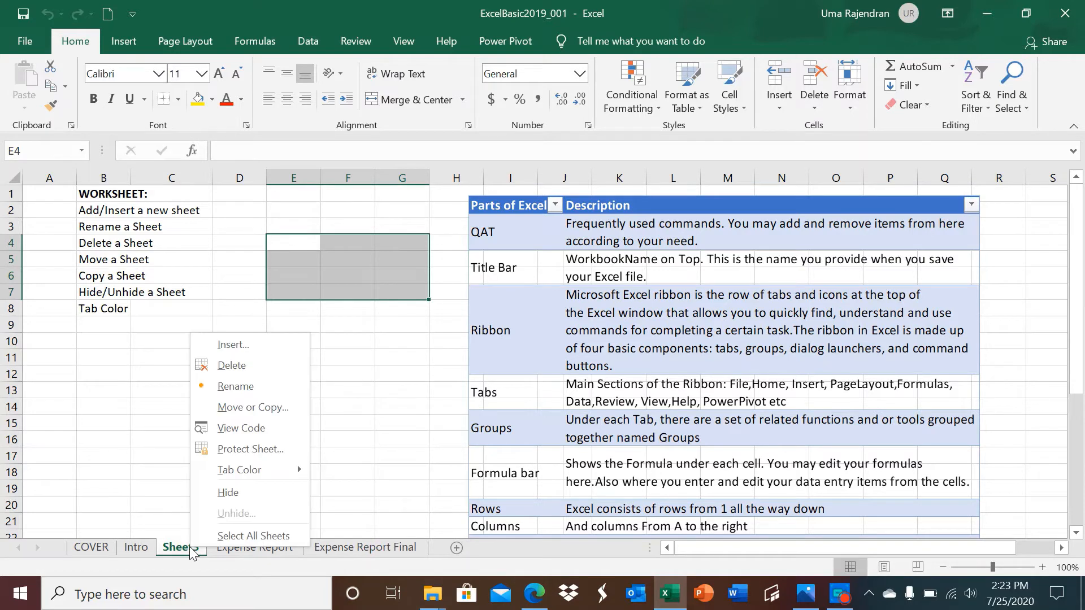
left_click(236, 389)
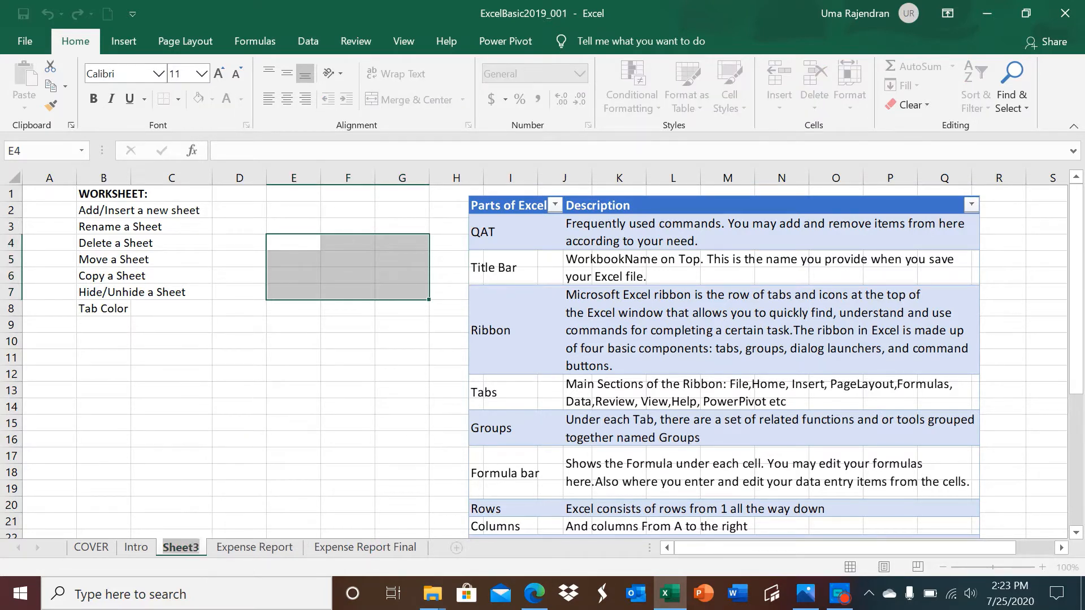
left_click(199, 548)
key("BackSpace")
type("Basic")
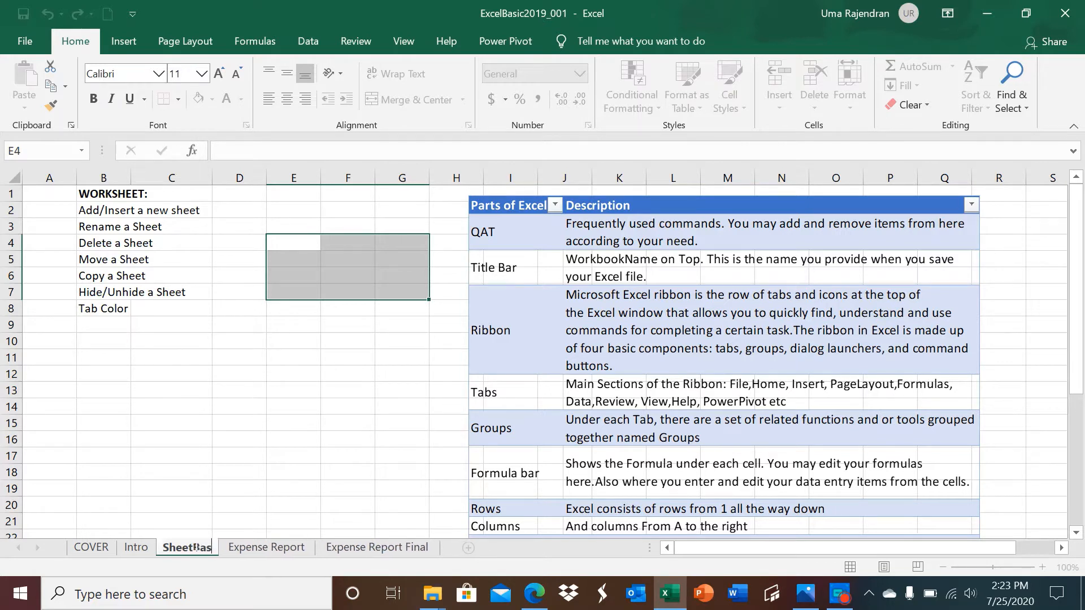
left_click(244, 462)
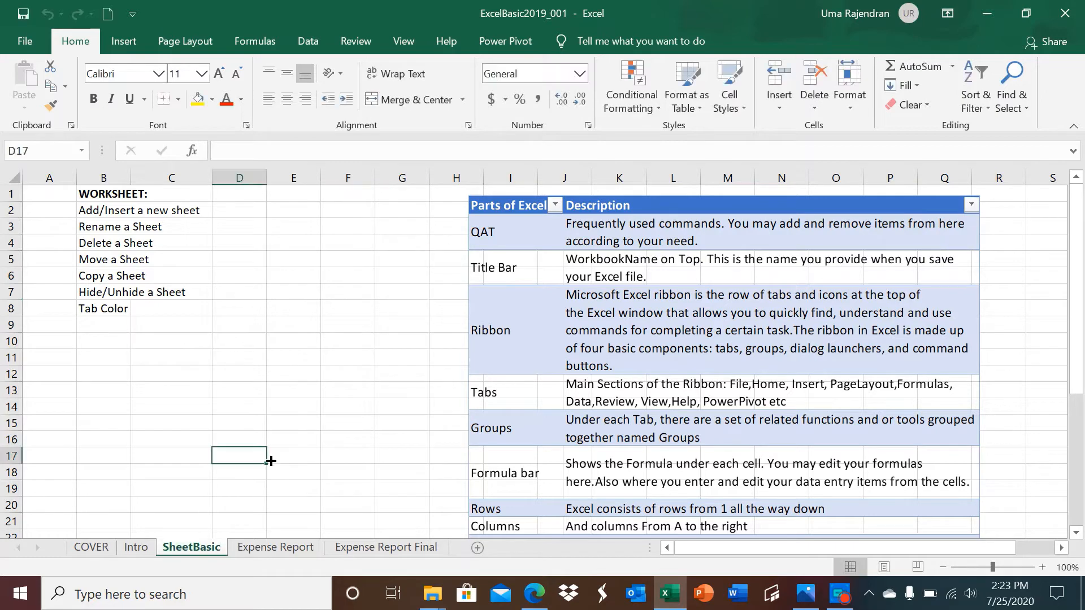
left_click(229, 471)
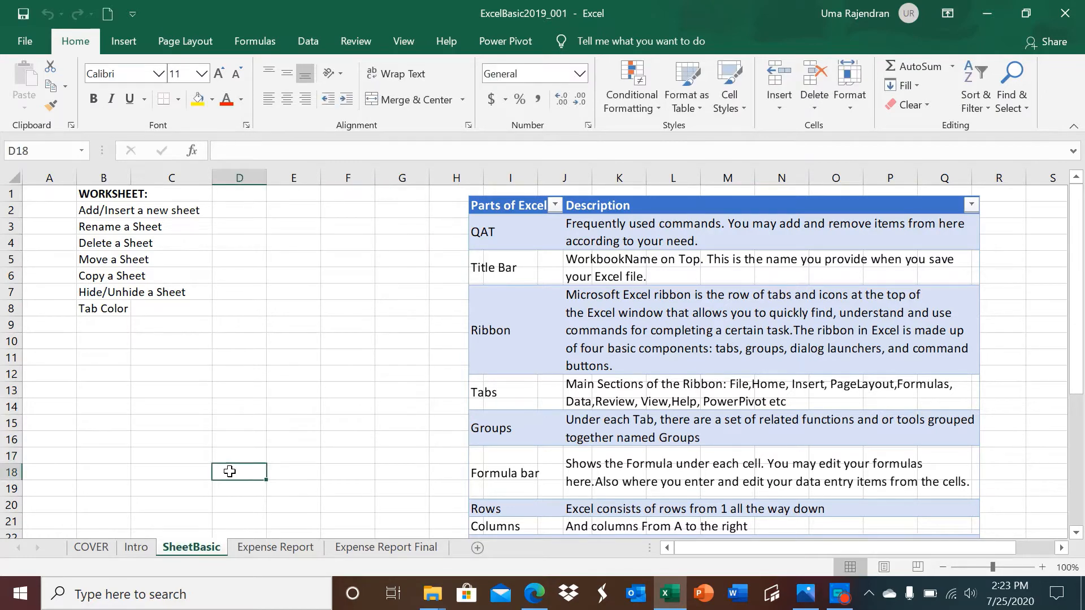
right_click(223, 549)
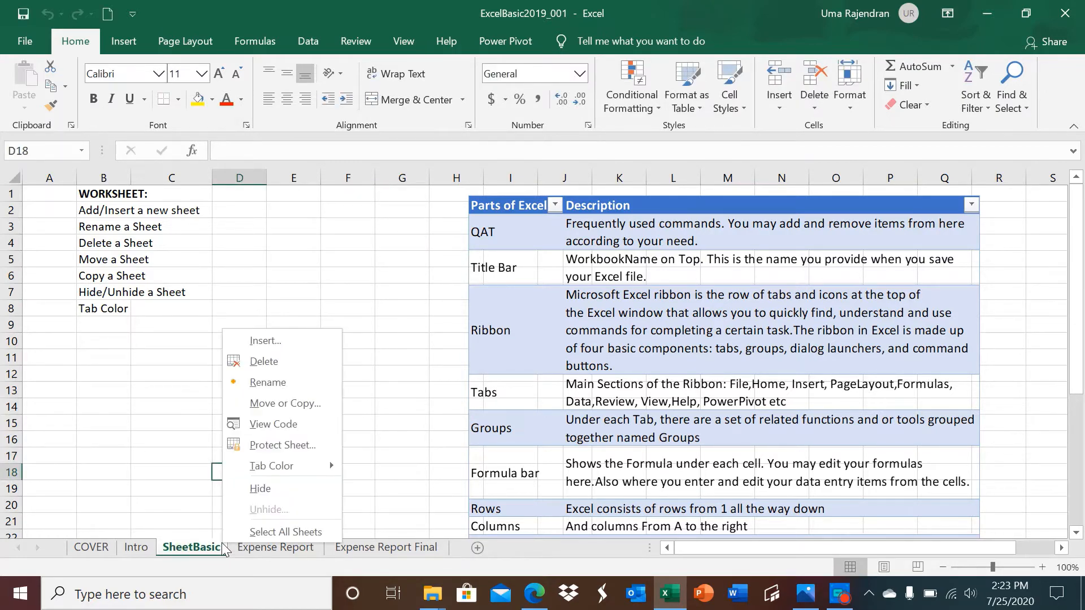
left_click(265, 409)
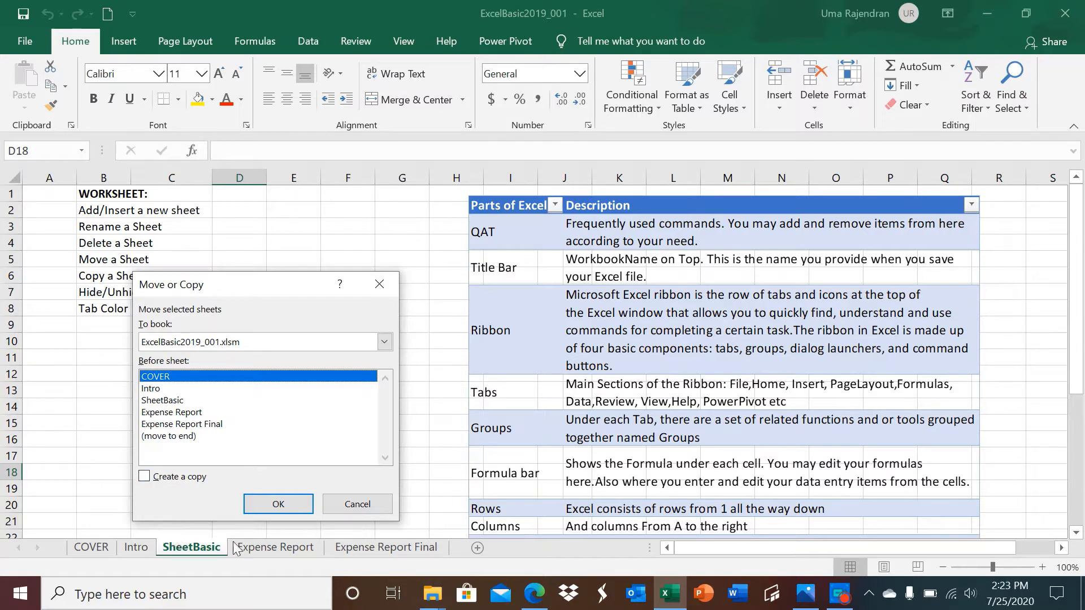
left_click(144, 476)
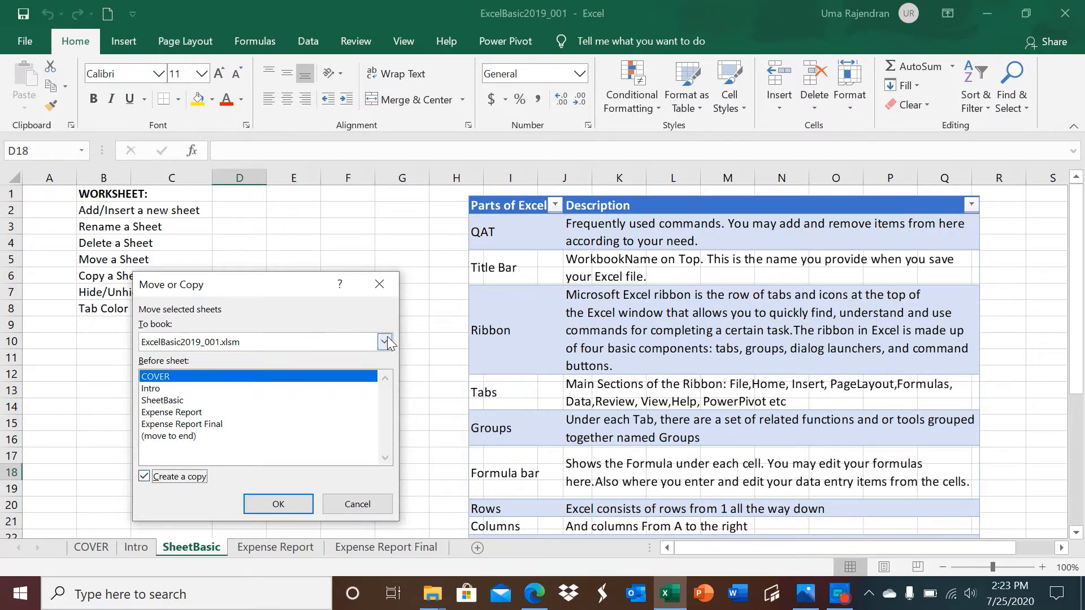
left_click(386, 343)
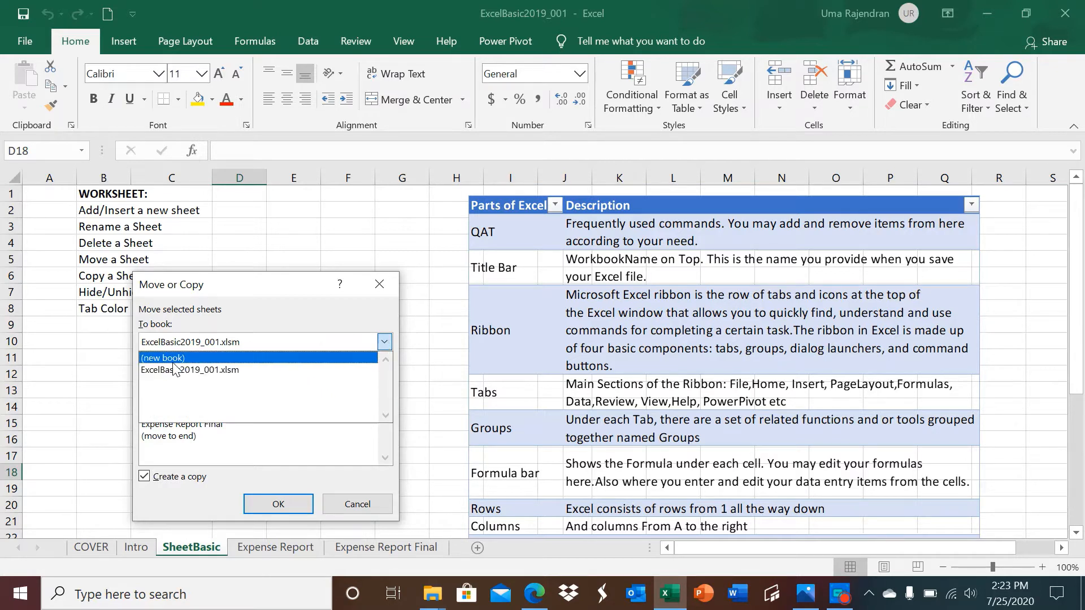
left_click(212, 371)
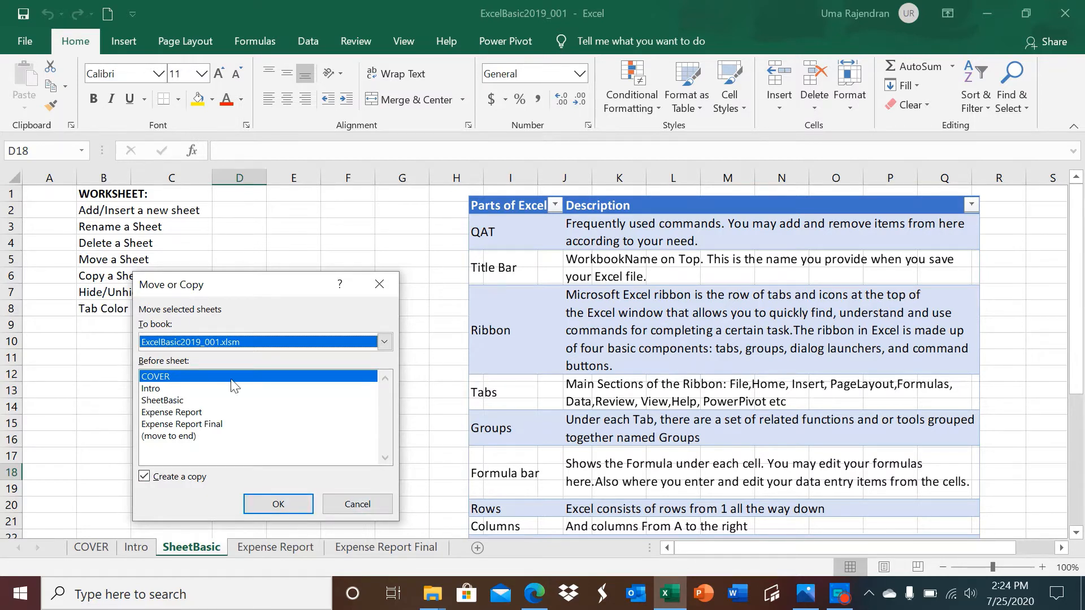
left_click(357, 504)
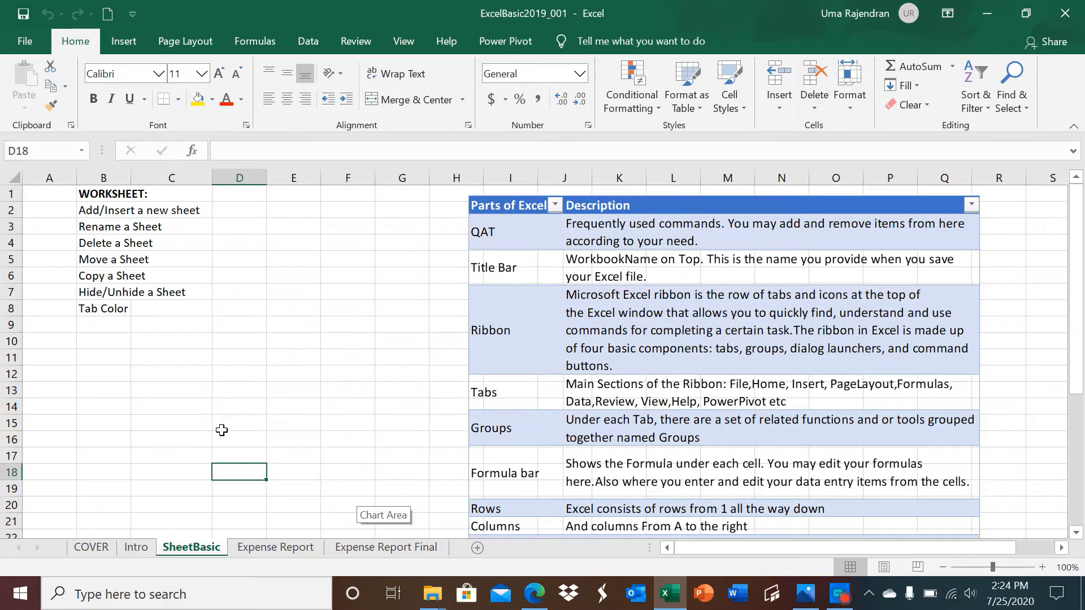
- Hide the SheetBasic worksheet and unhide it again
right_click(224, 545)
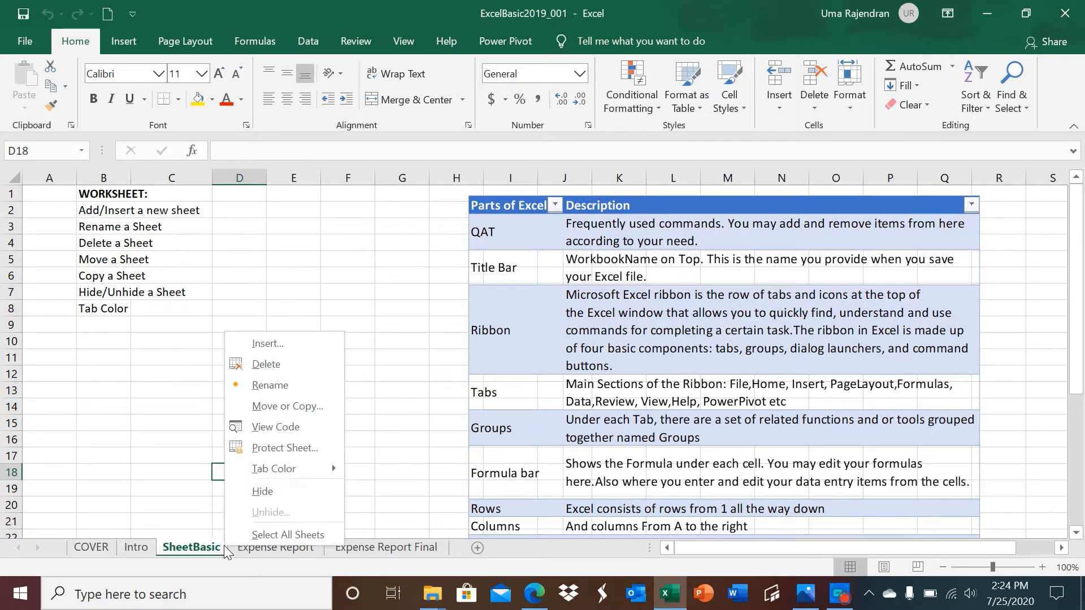
mouse_move(246, 467)
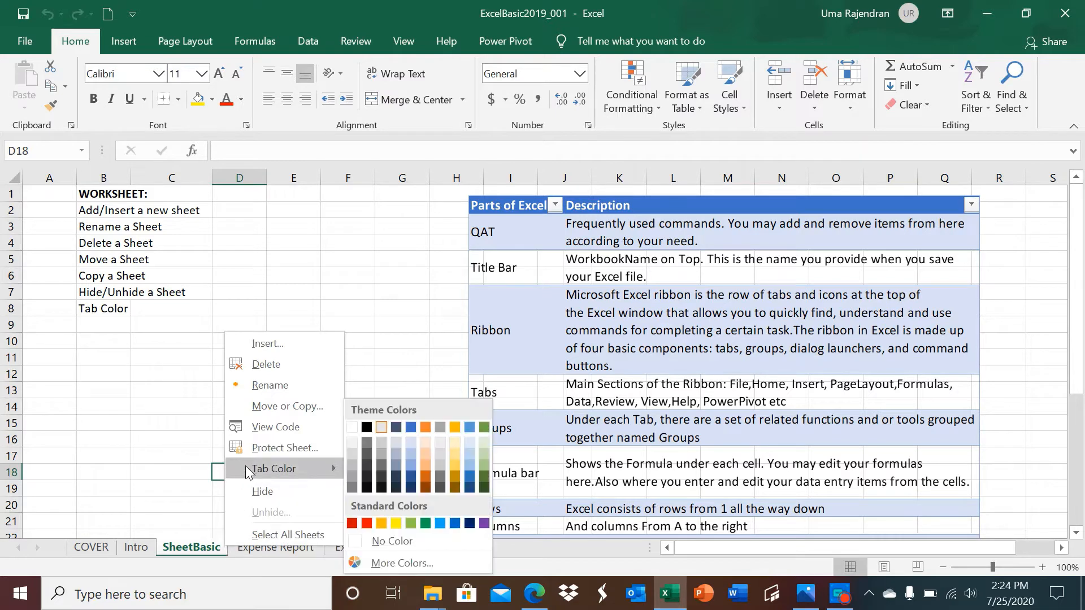
left_click(269, 488)
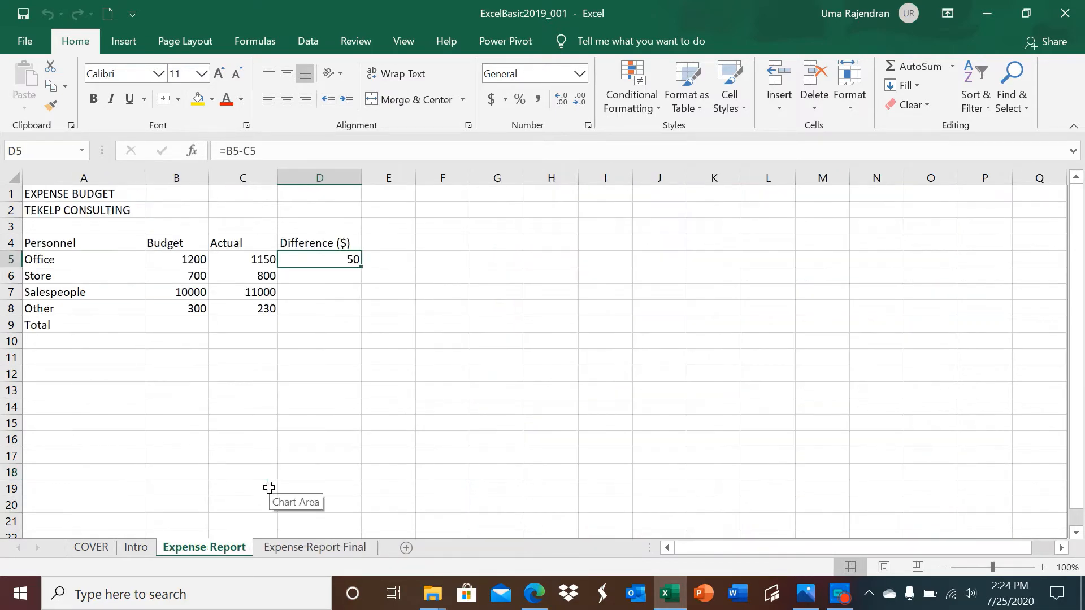
right_click(245, 543)
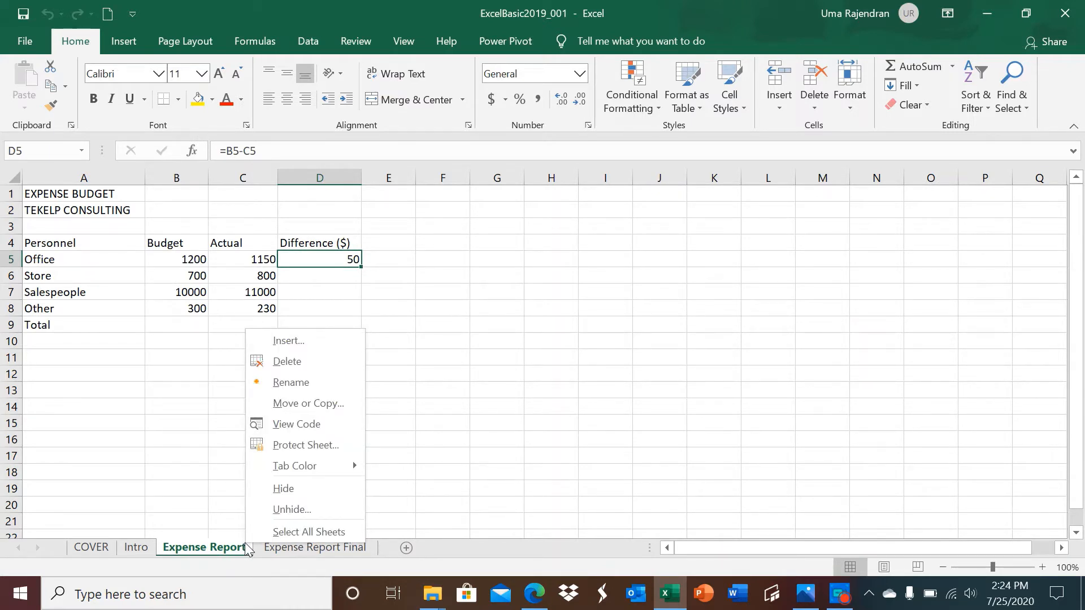
left_click(290, 510)
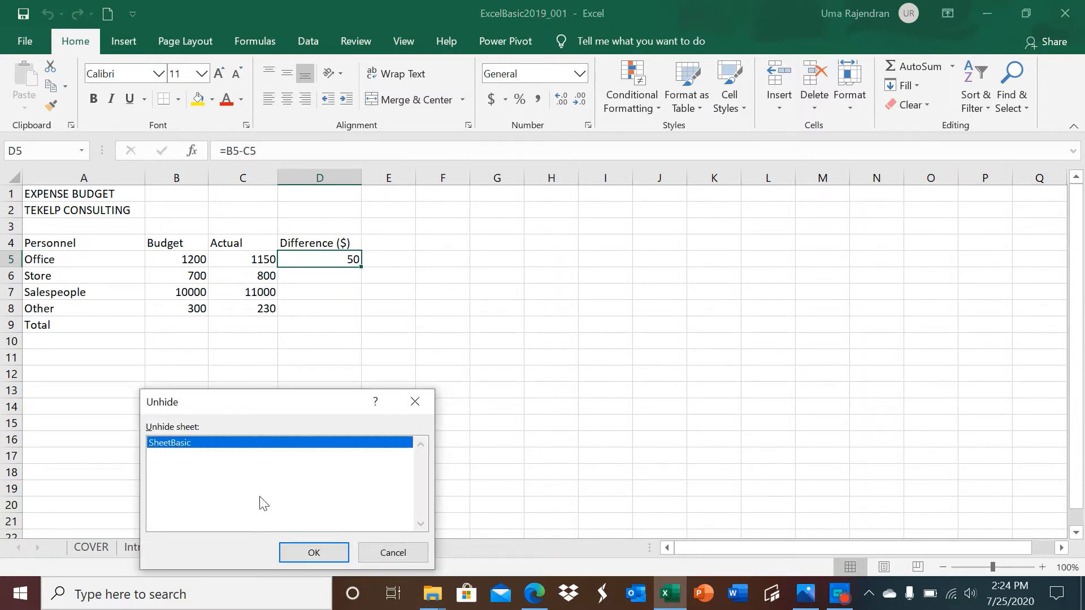
left_click(310, 553)
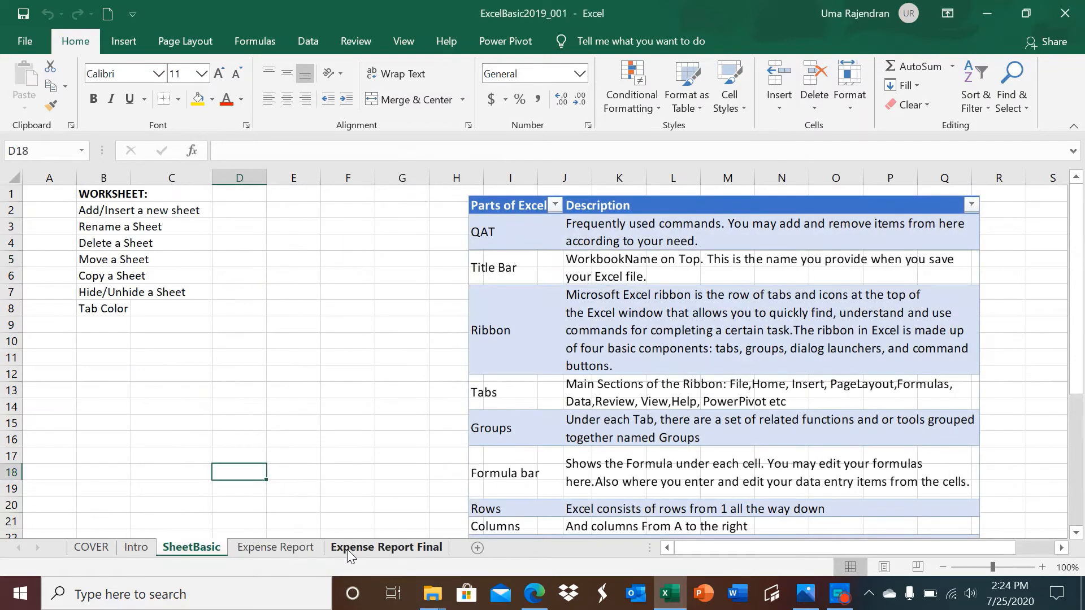
right_click(224, 543)
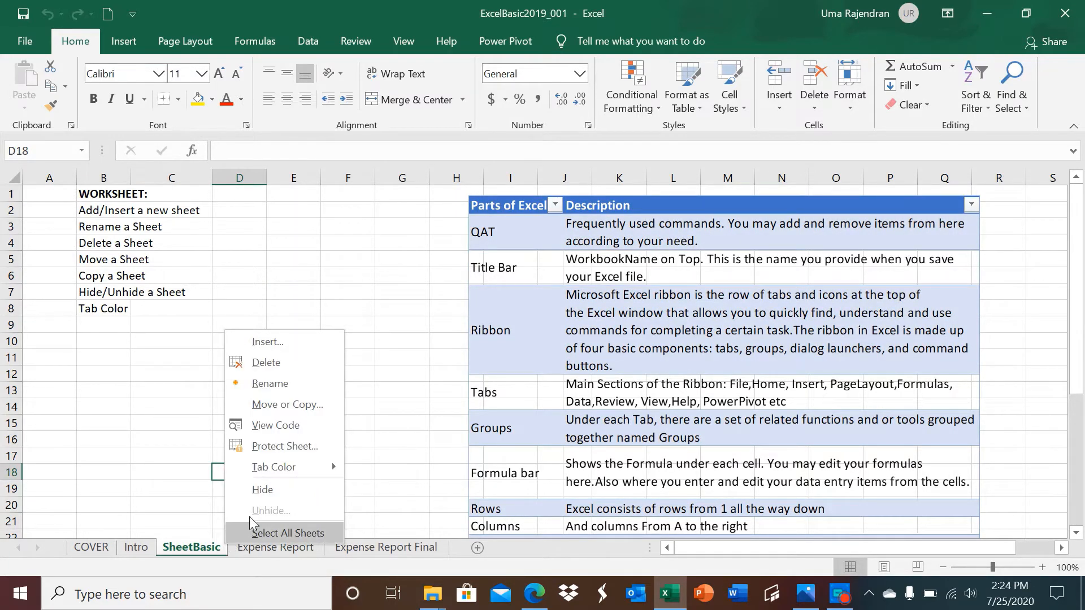
mouse_move(266, 471)
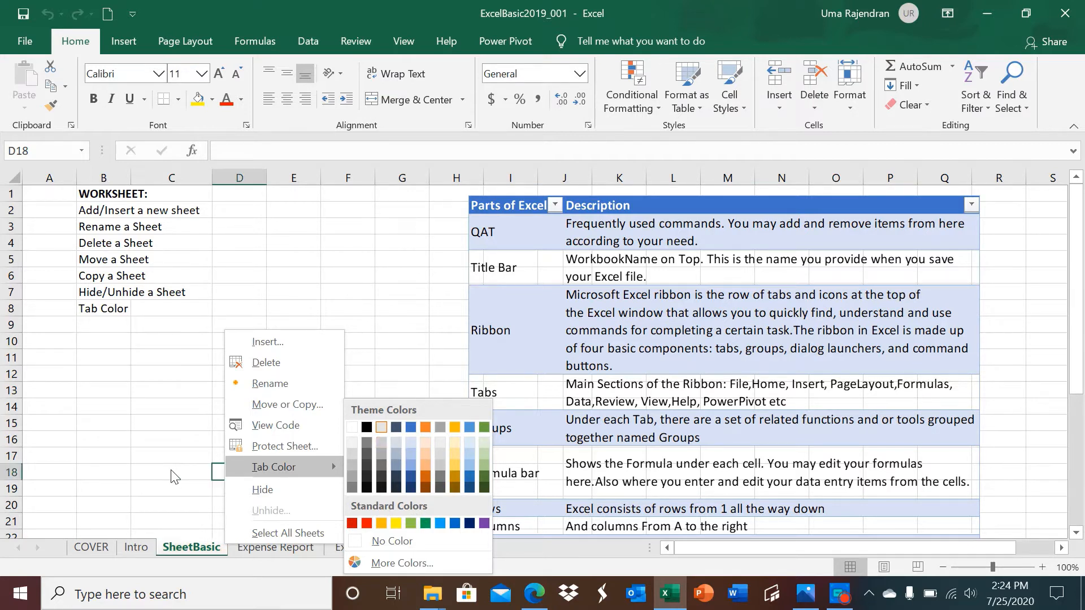
left_click(181, 511)
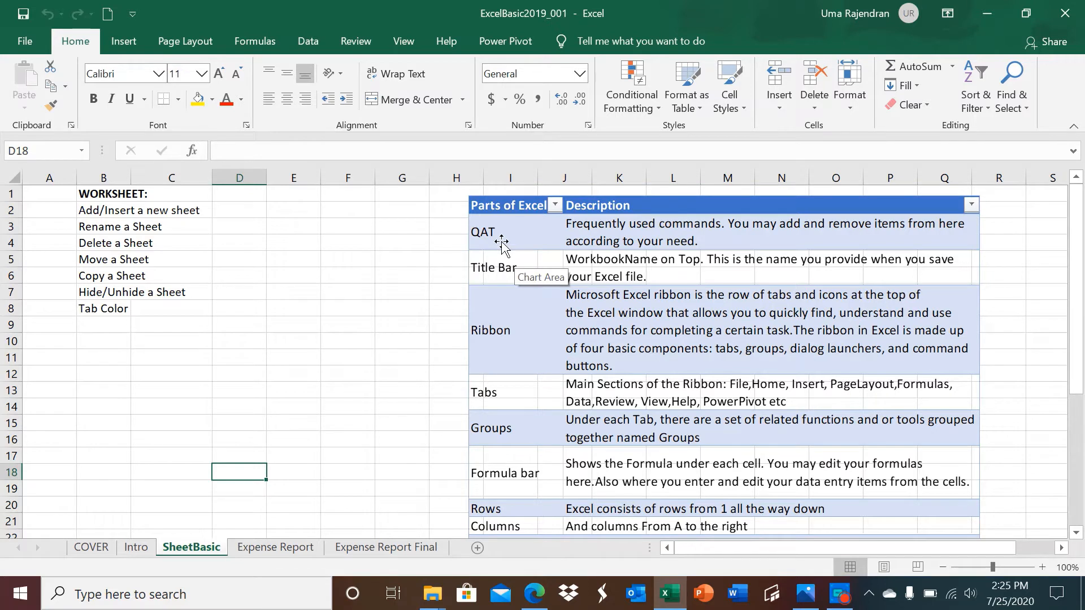
- View the customization options of the Quick Access Toolbar without changing them
left_click(134, 15)
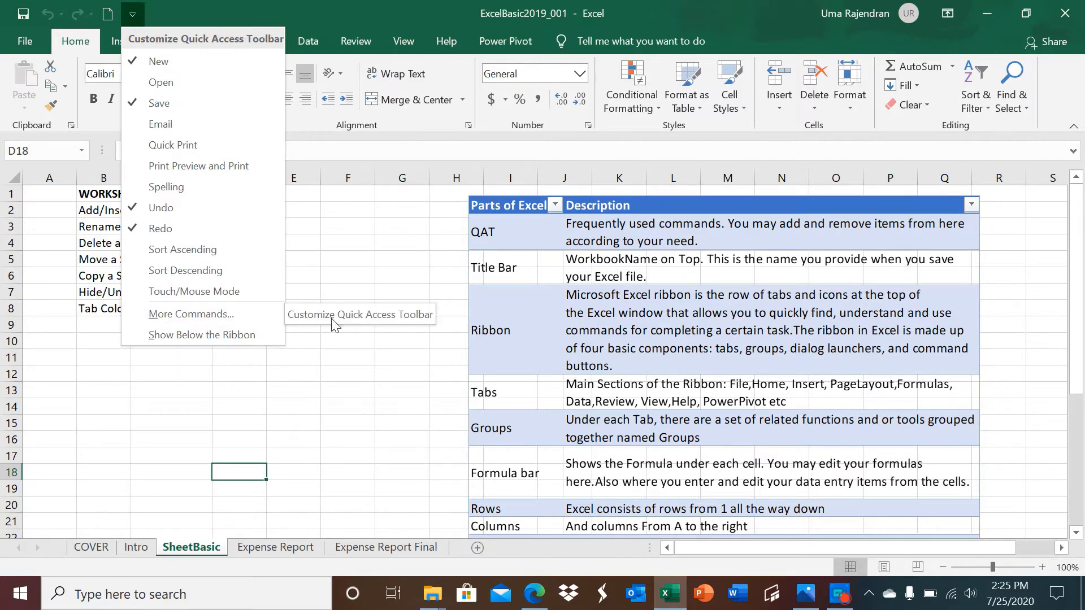
left_click(318, 276)
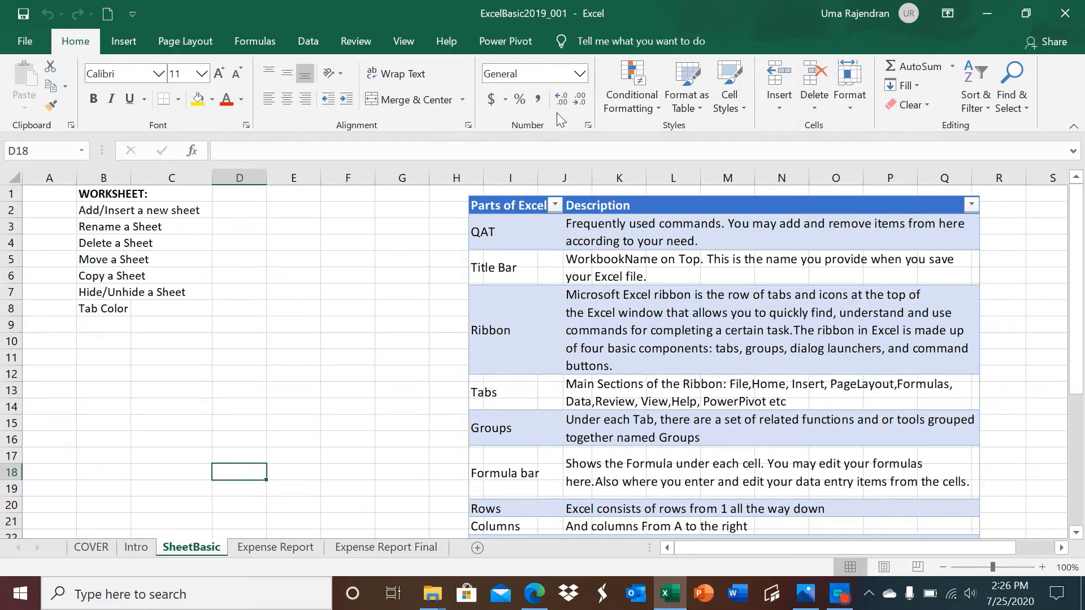
- Review the Insert, Page Layout, Formulas, Data and Home command groups, and view the full font settings of the selected cell without changing them
left_click(123, 44)
left_click(184, 45)
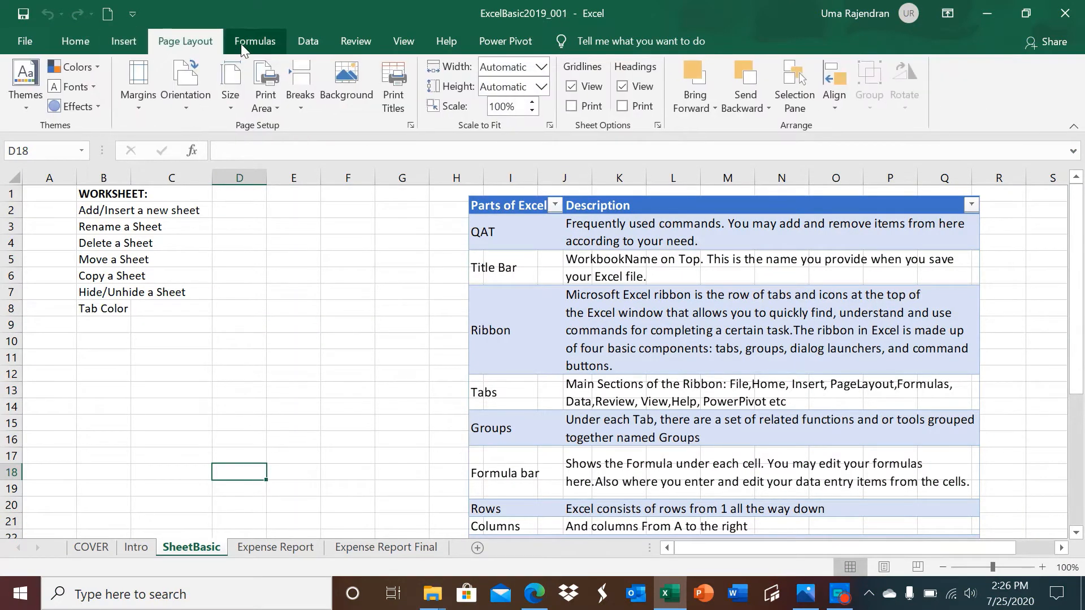
left_click(241, 45)
left_click(324, 39)
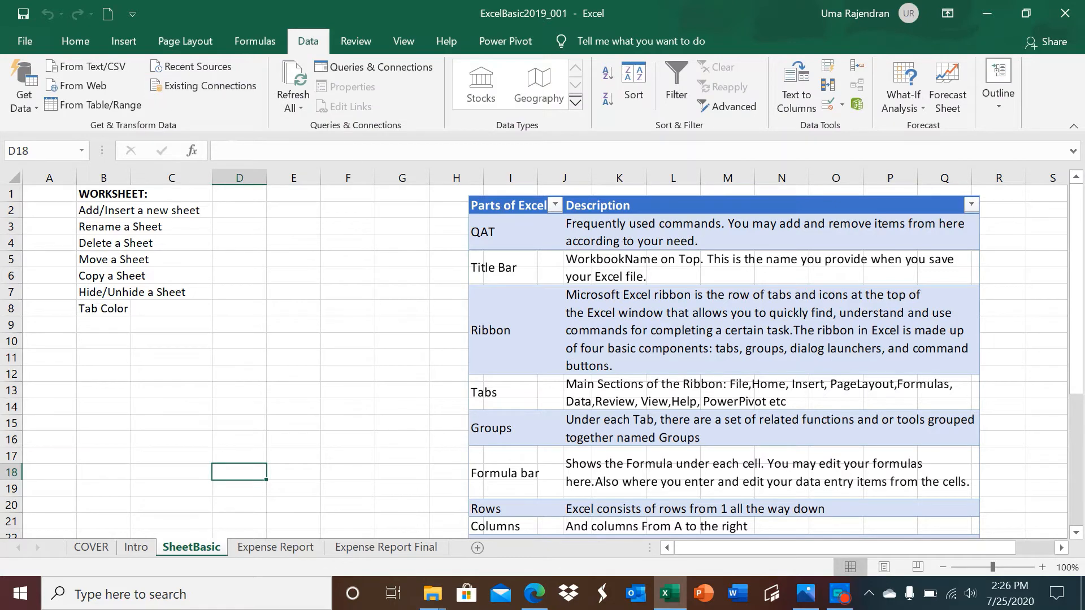
left_click(87, 49)
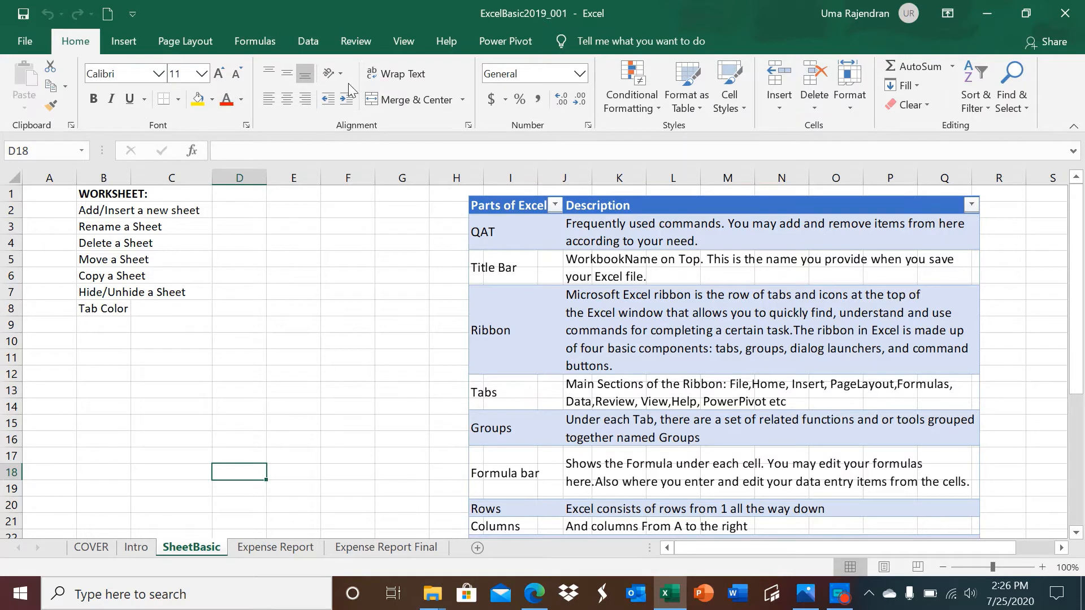
left_click(246, 126)
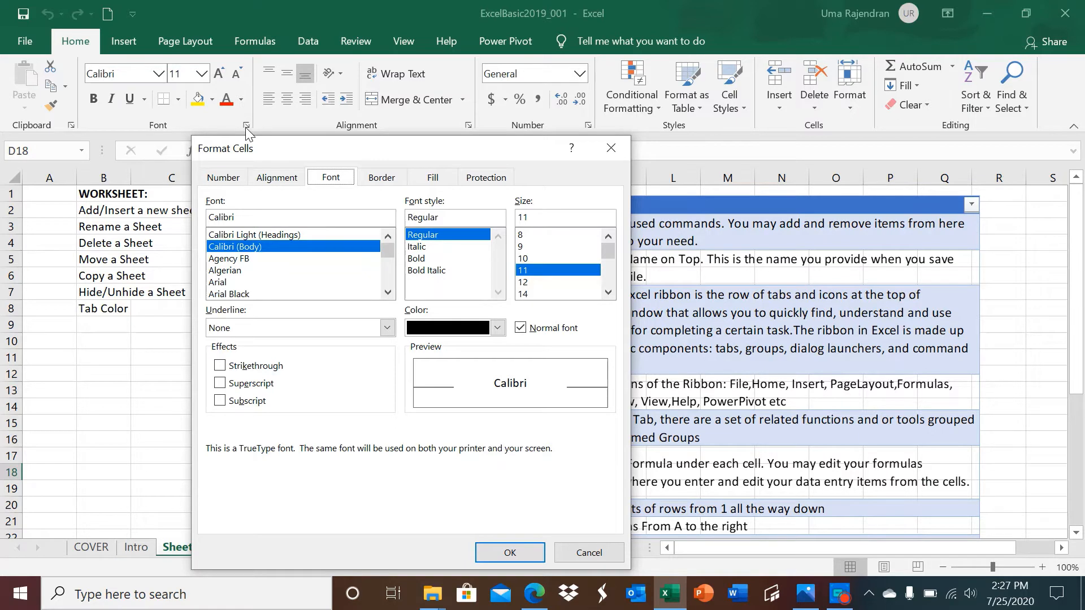
left_click(588, 553)
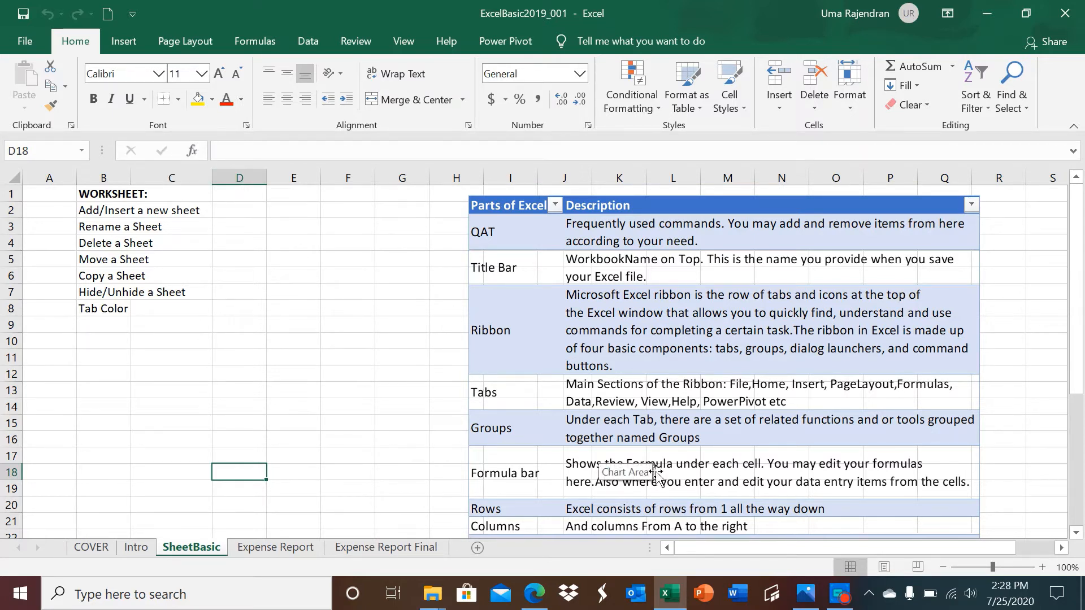
- Enter the number 4 in cell E4 and 7 in cell F4
left_click(282, 242)
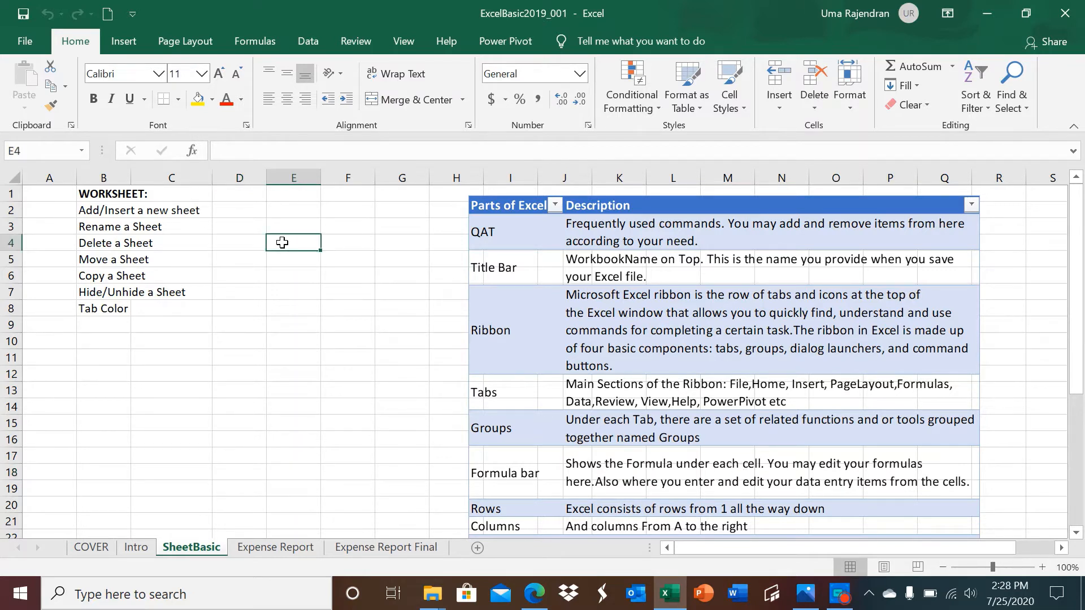
type("4")
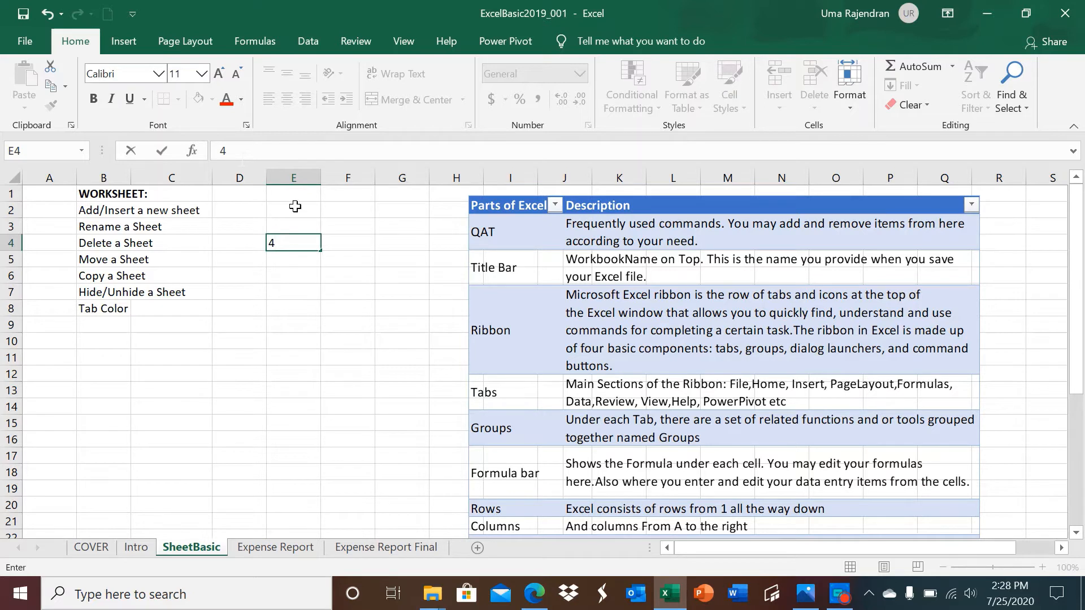
left_click(350, 244)
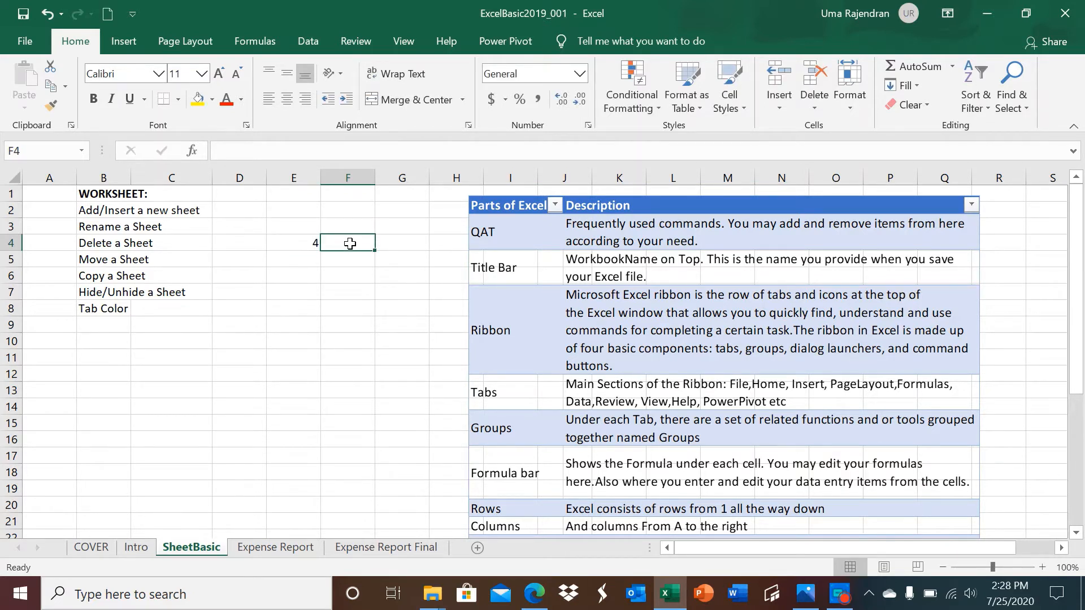
type("7")
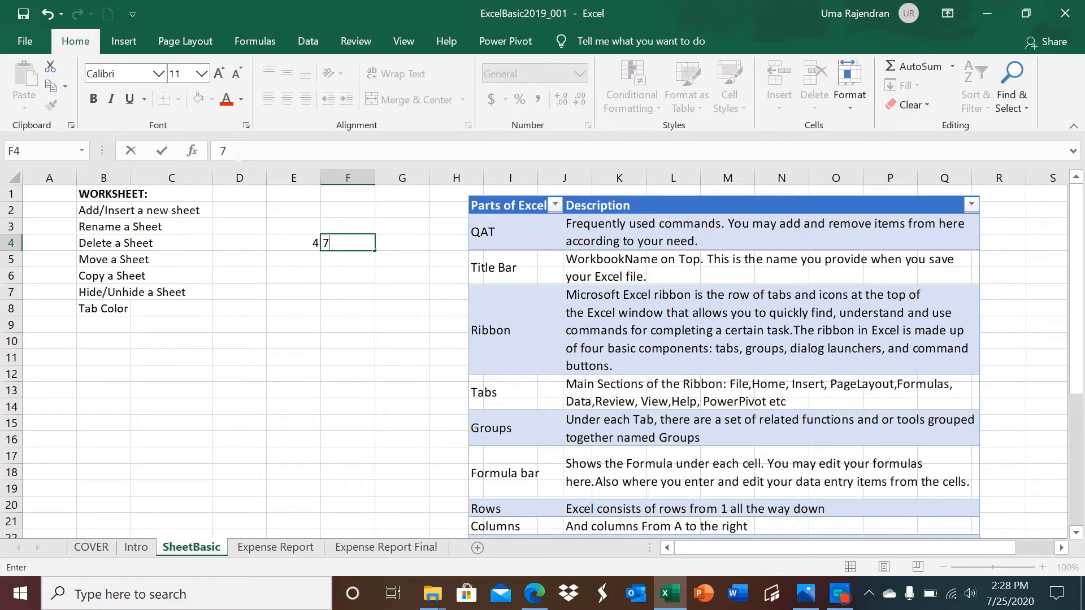
- Add the two numbers in cell G4 with the formula =E4+F4
left_click(397, 246)
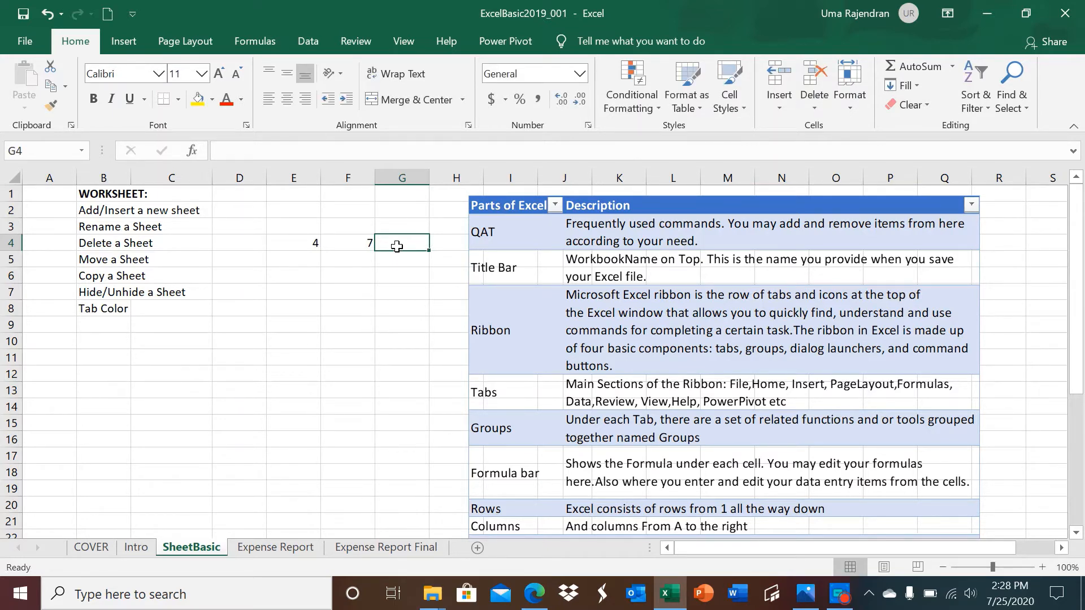
type("=")
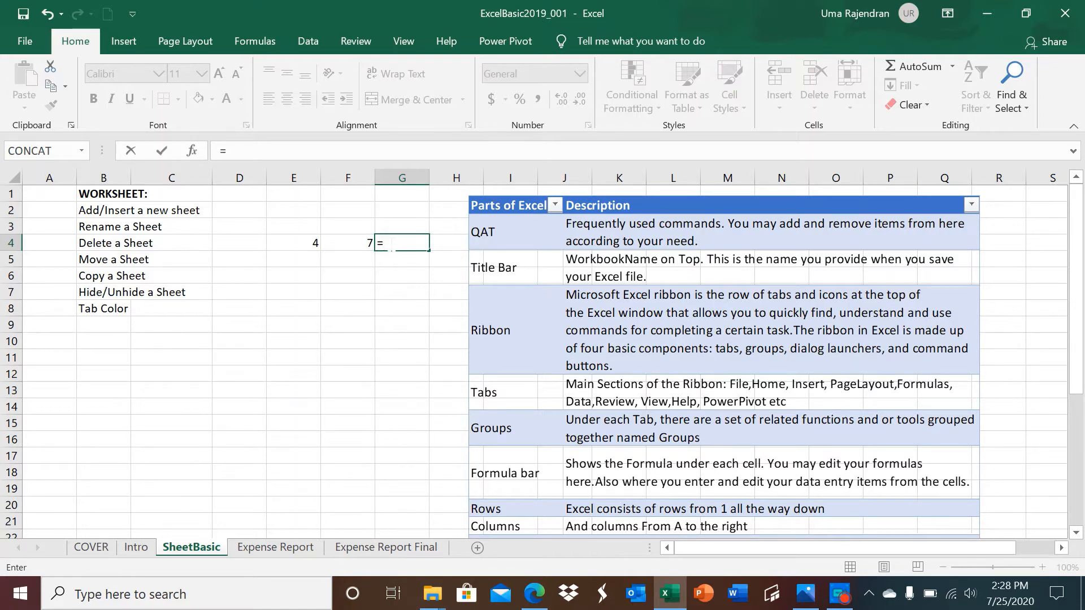
left_click(305, 244)
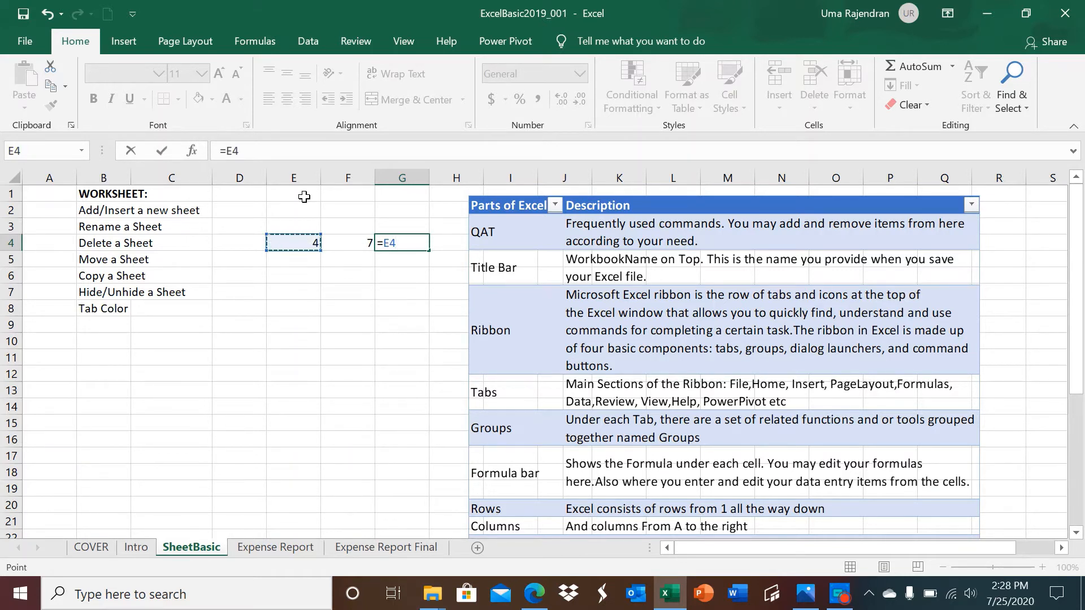
type("+")
left_click(346, 247)
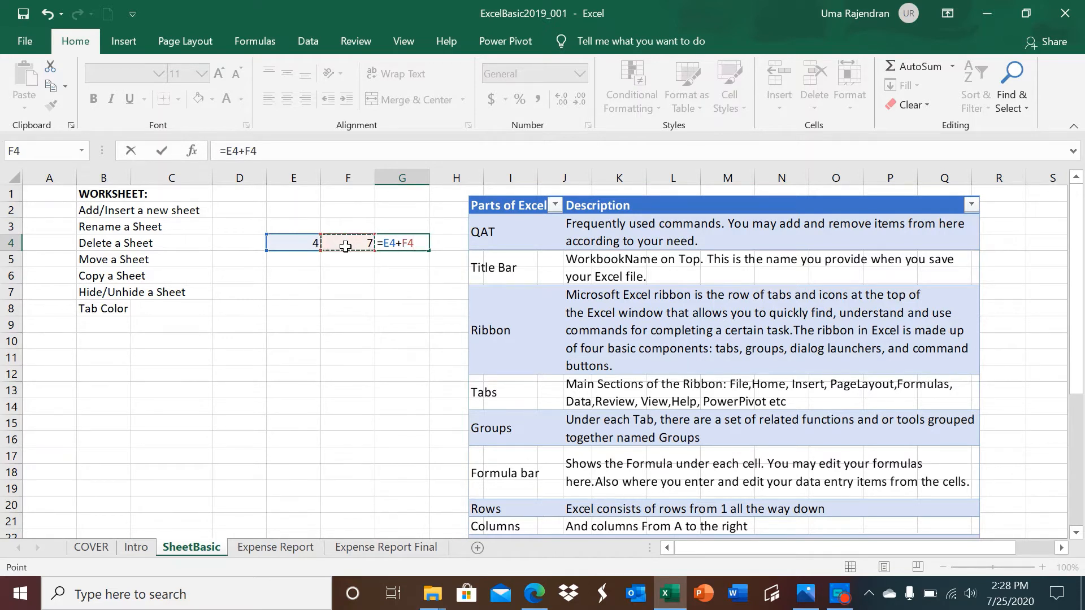
key("Return")
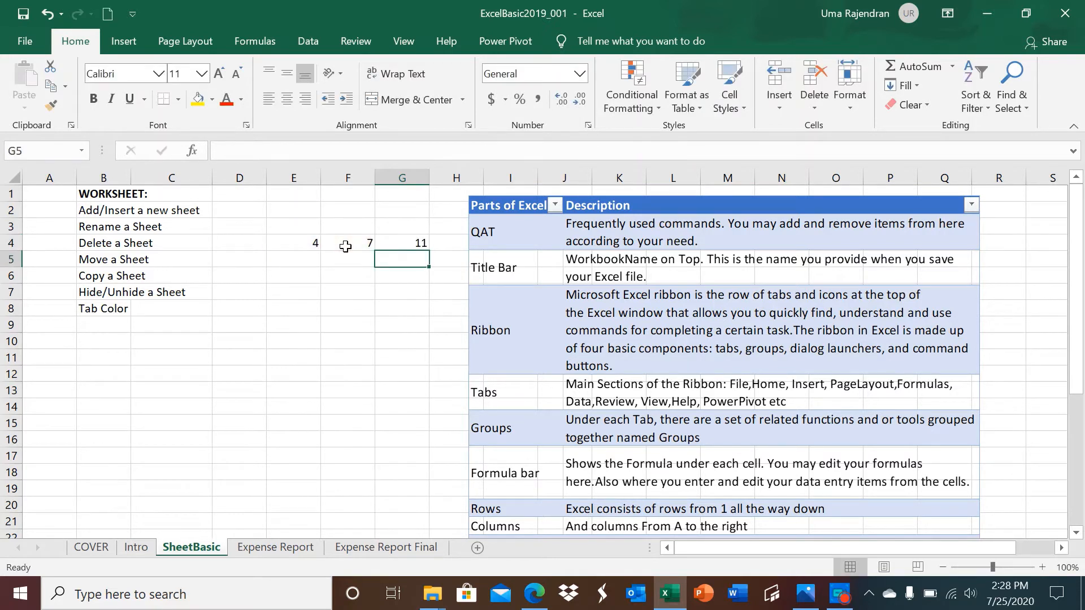
- Extend the formula in cell G4 to =E4+F4+2 and reselect the cell
left_click(409, 243)
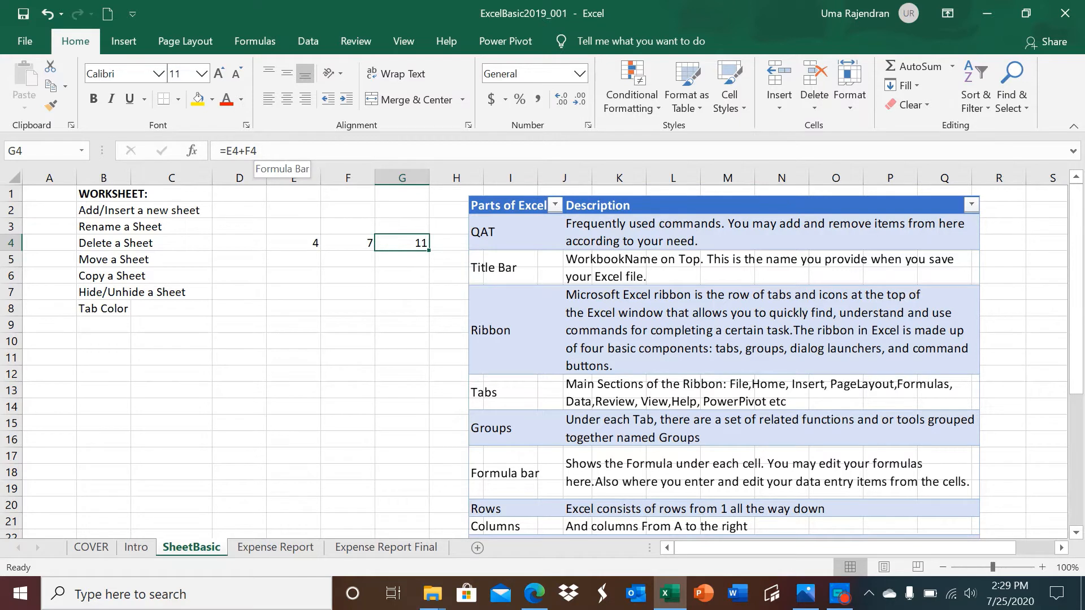
left_click(257, 151)
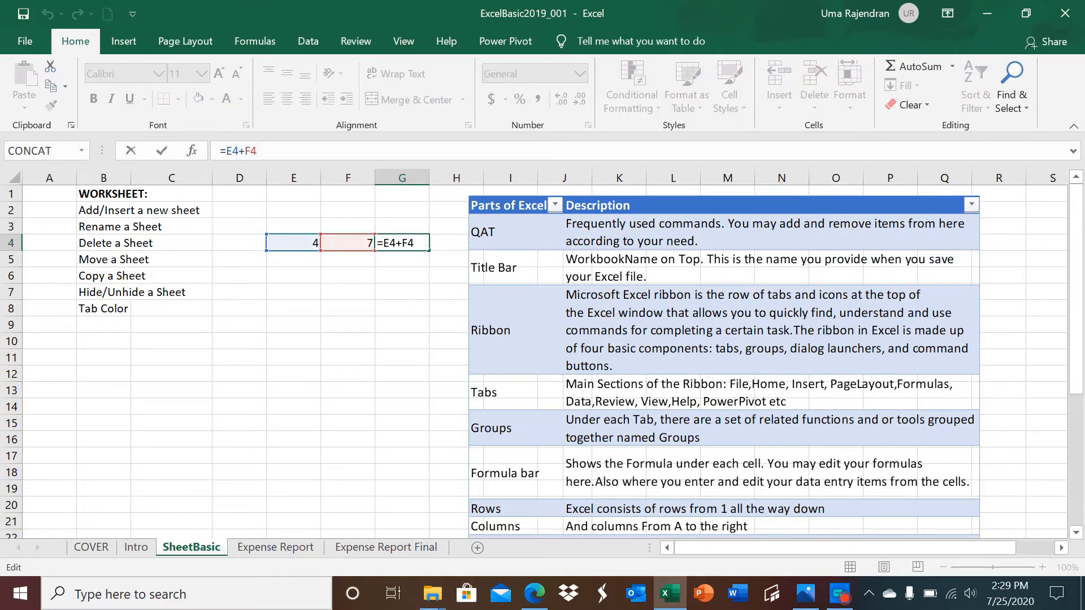
type("+2")
key("Return")
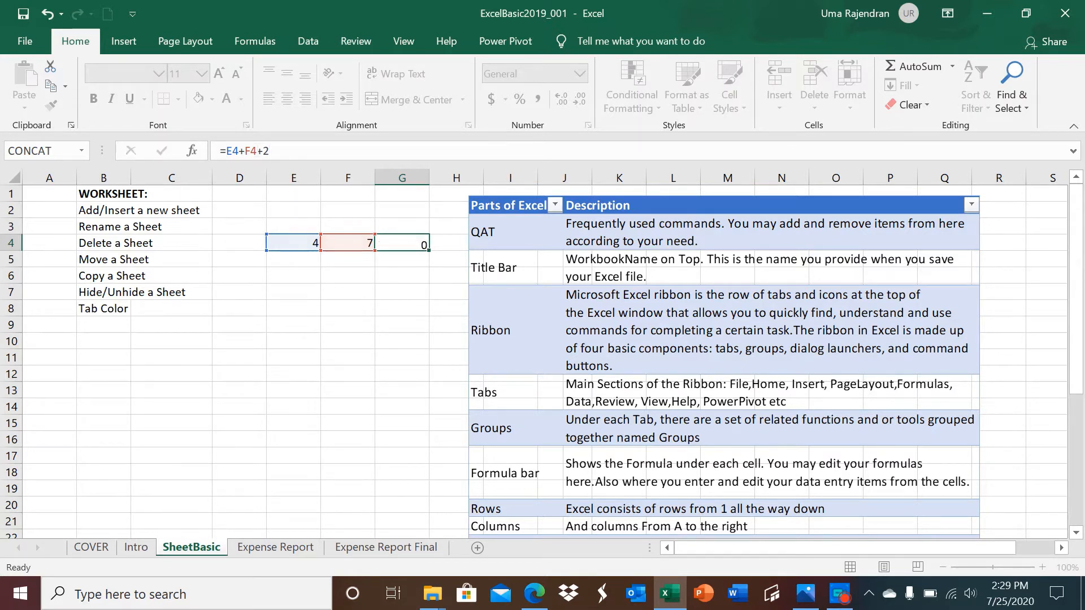
left_click(399, 244)
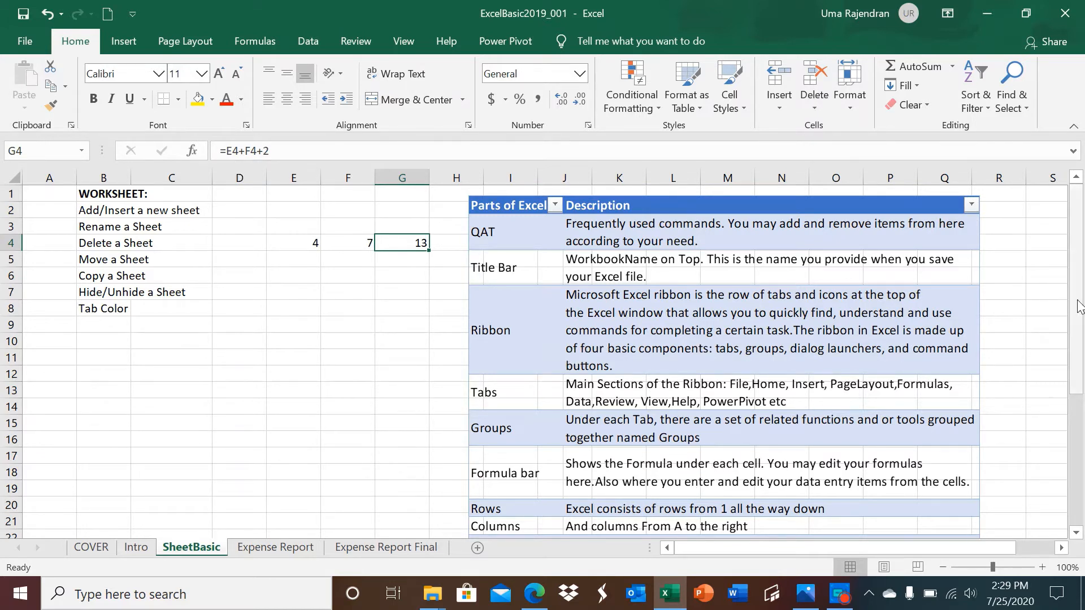
- View the parts-of-Excel table down to its Namebox entry and select cell B13 to see its address
left_click_drag(1079, 305, 1079, 344)
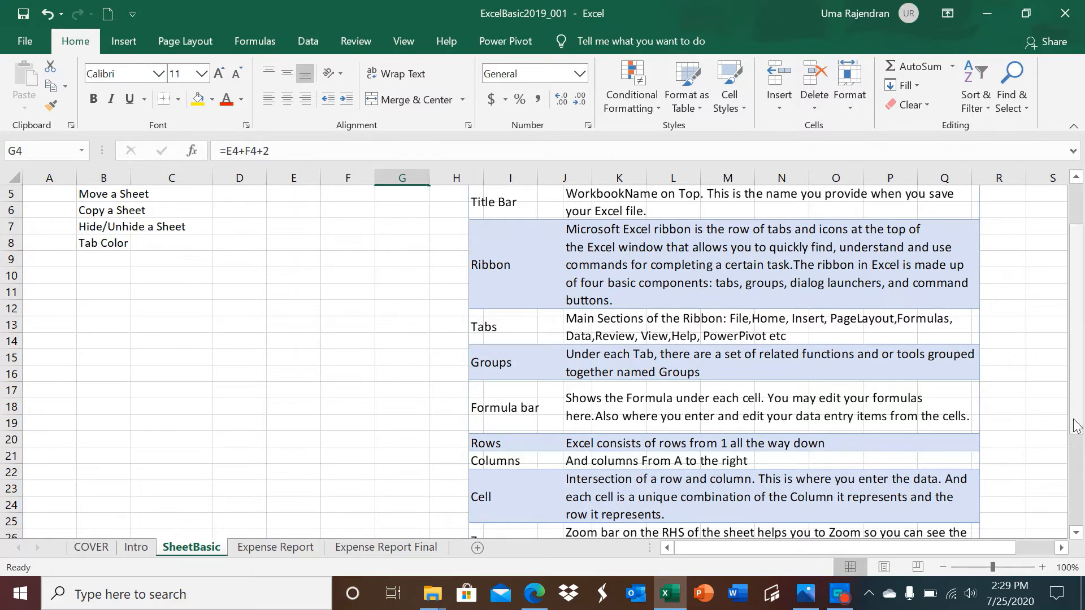
left_click_drag(1077, 428, 1079, 511)
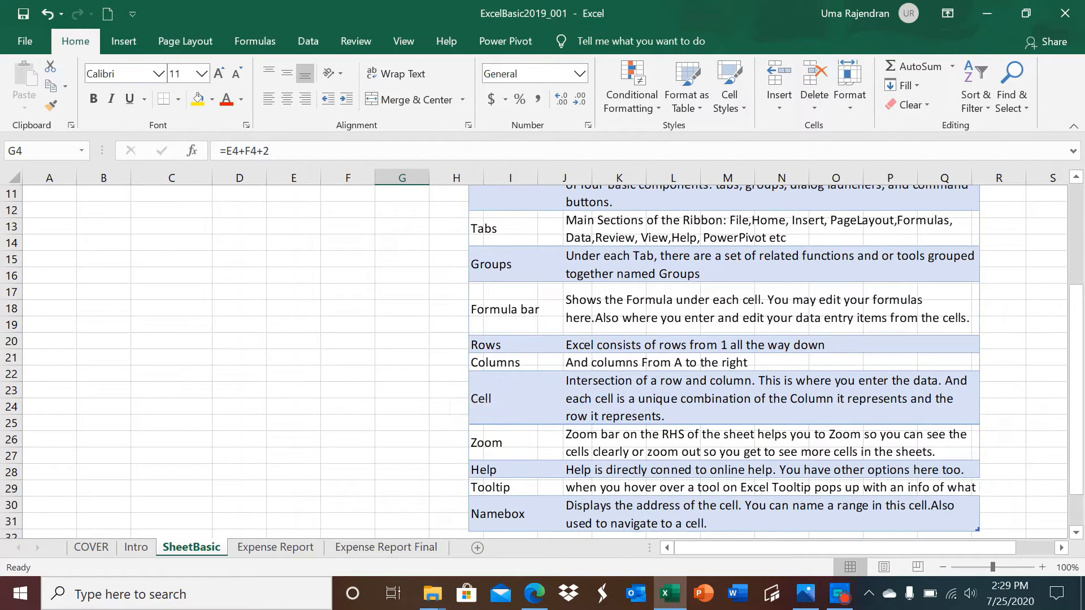
left_click(38, 150)
left_click(121, 231)
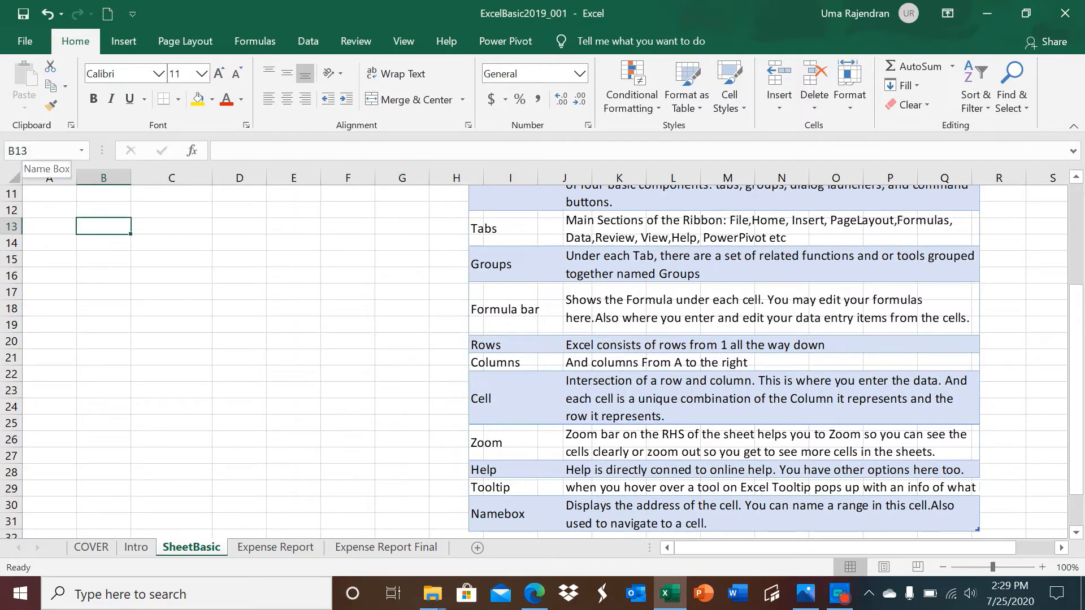
- Go directly to cell Q1 by its address, and from there to cell D1 in the same way
left_click(10, 150)
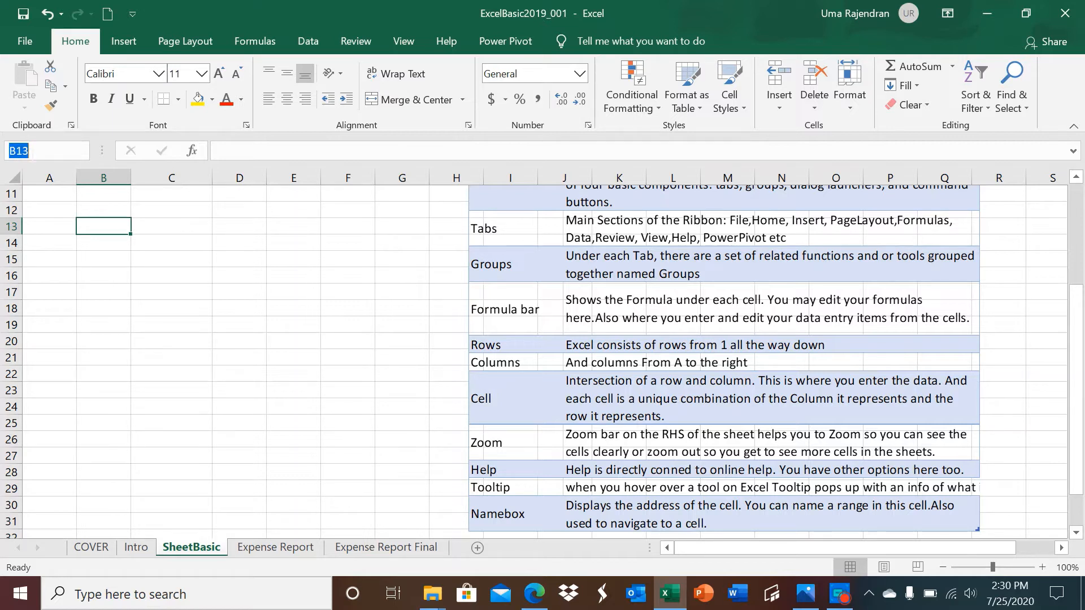
key("BackSpace")
type("Q1")
key("Return")
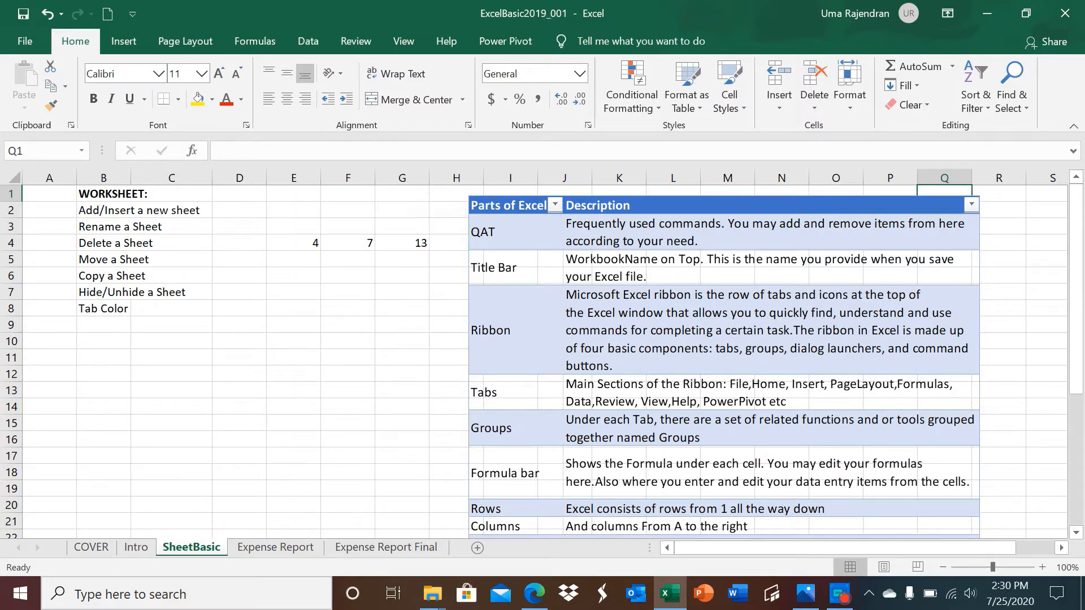
left_click(14, 150)
type("D1")
key("Return")
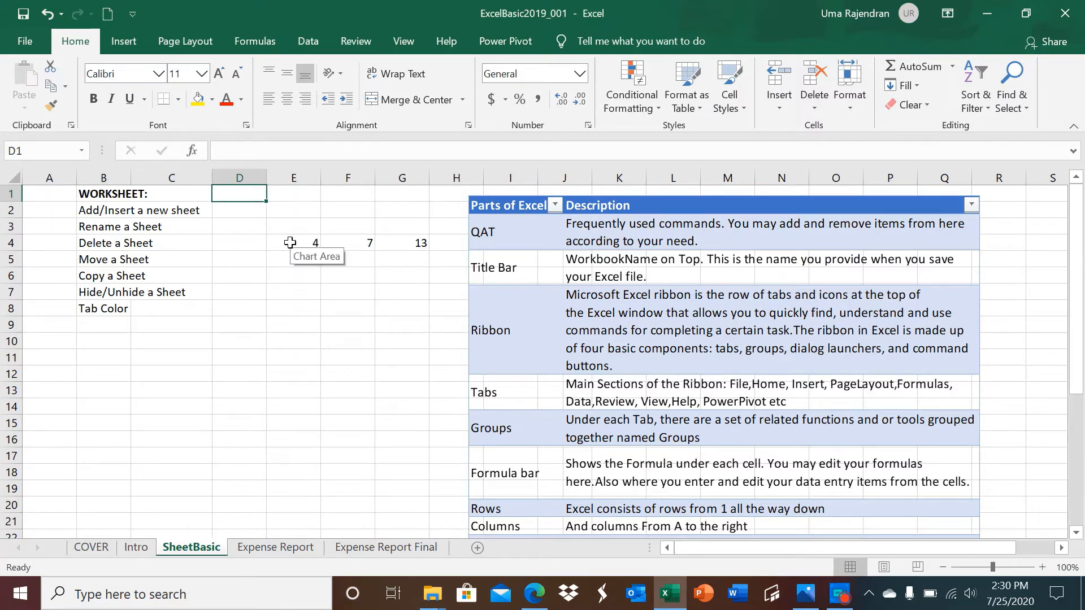
- Select the cells E4:G4 to check their summary values, and view the end of the parts-of-Excel table
left_click_drag(290, 242, 396, 238)
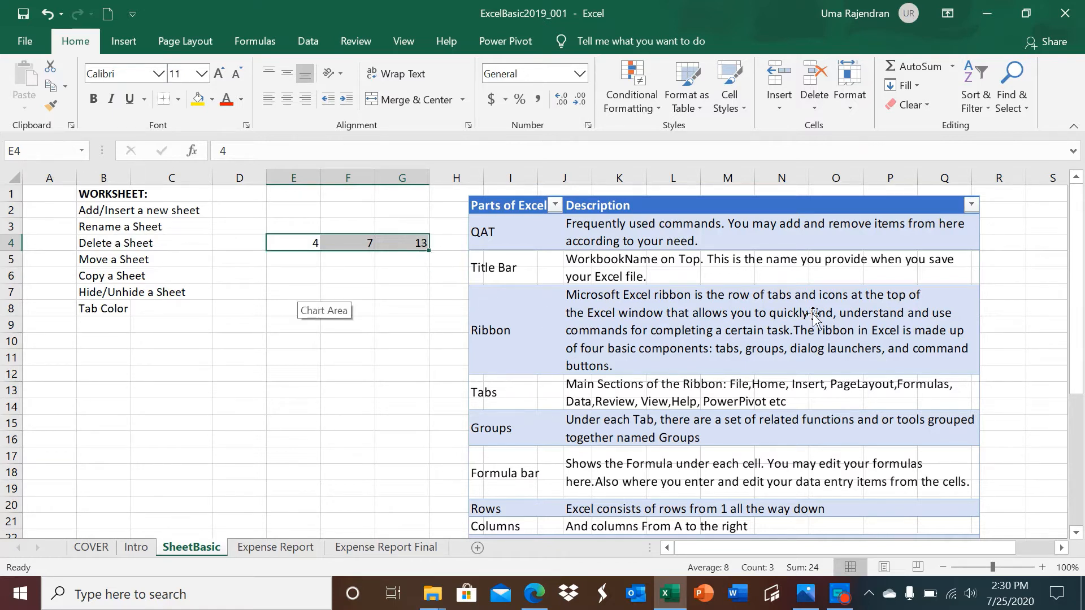
left_click_drag(1075, 364, 1082, 494)
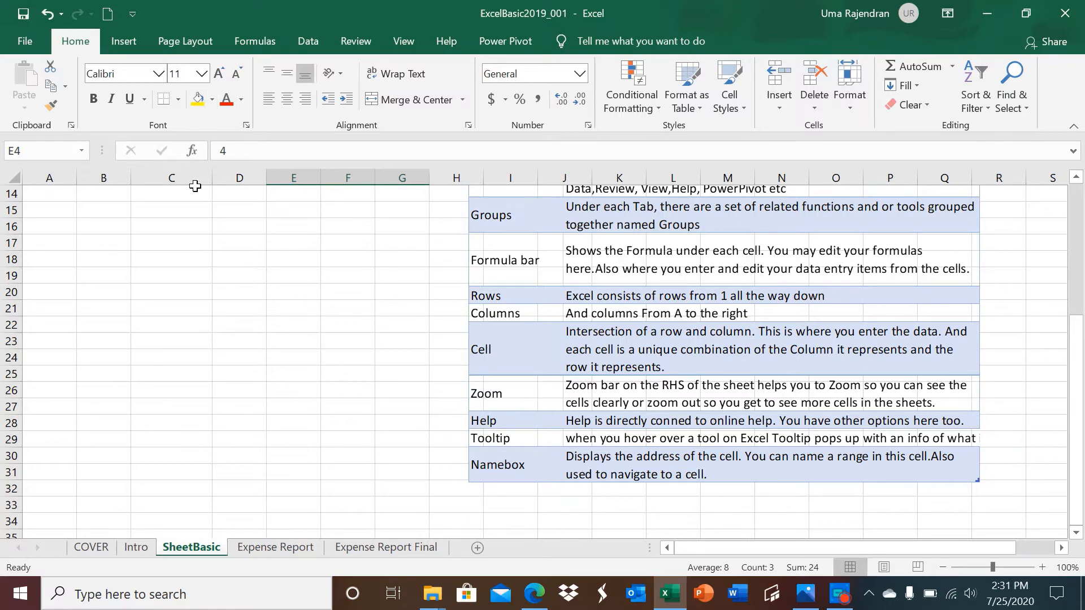
- Preview the Personal Monthly Budget template among the new-workbook templates without creating it, and view the recent workbooks available to open
left_click(24, 42)
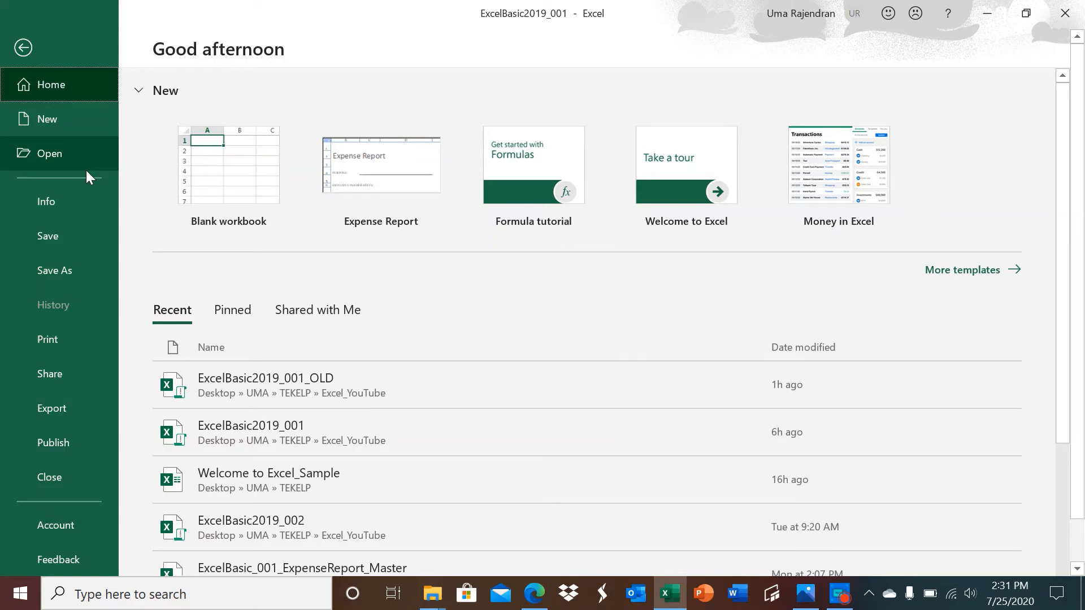
left_click(45, 127)
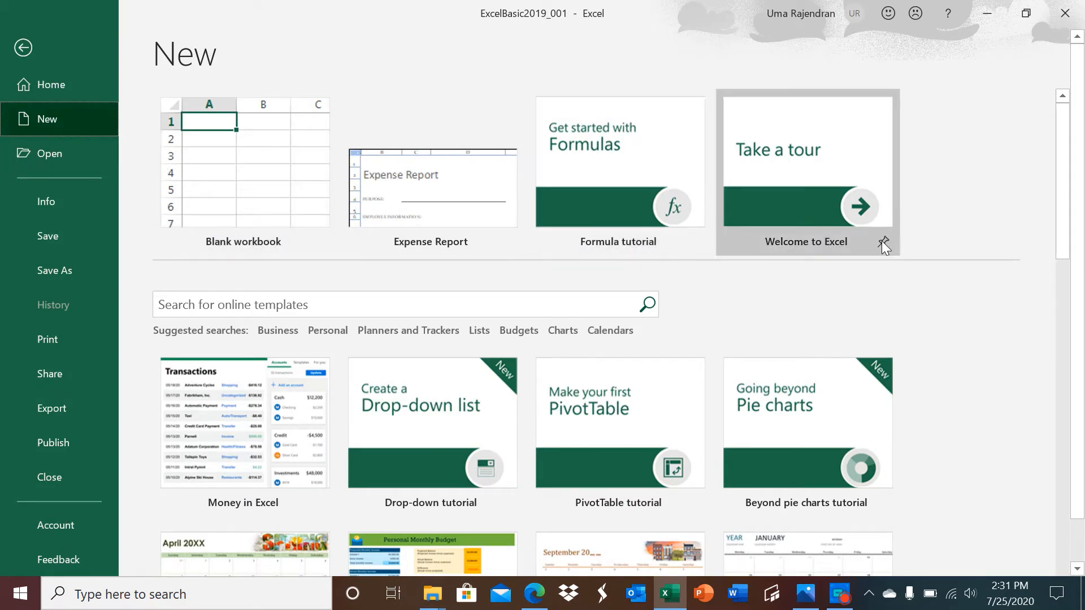
left_click_drag(1062, 234, 1075, 357)
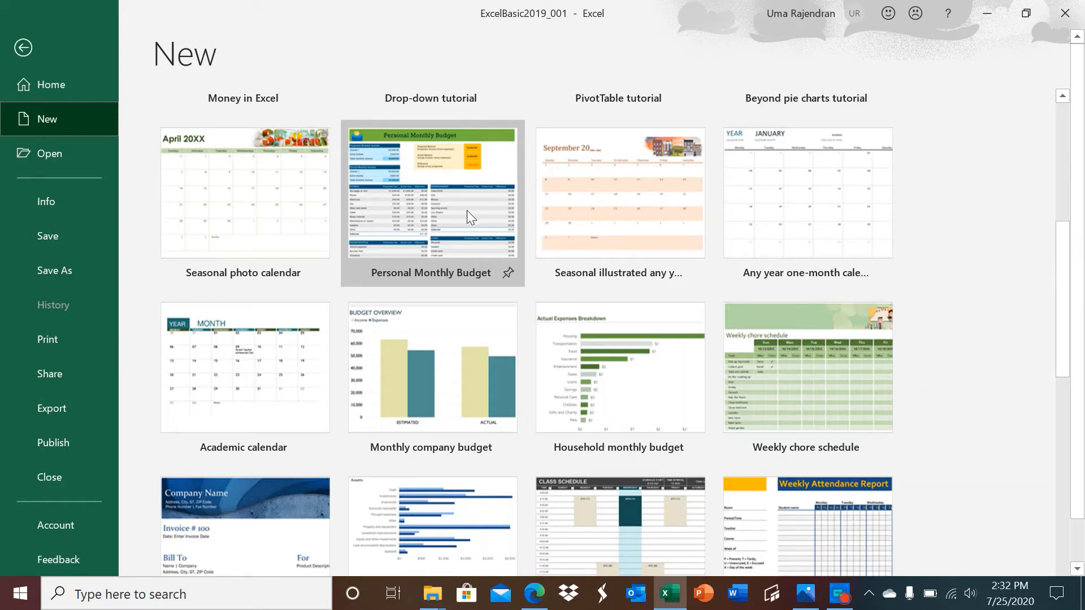
left_click(417, 180)
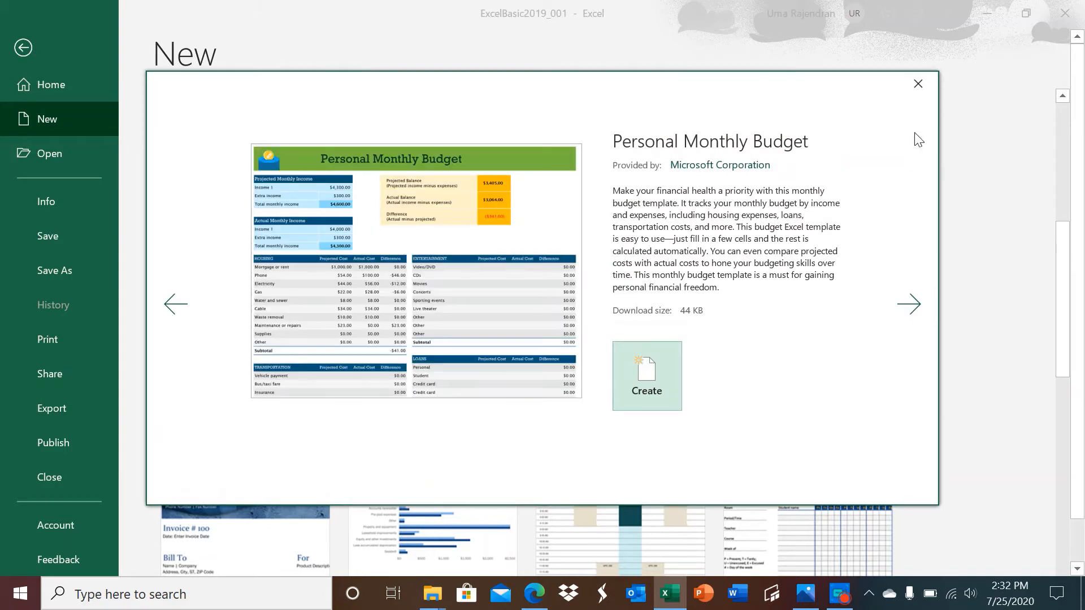
left_click(918, 83)
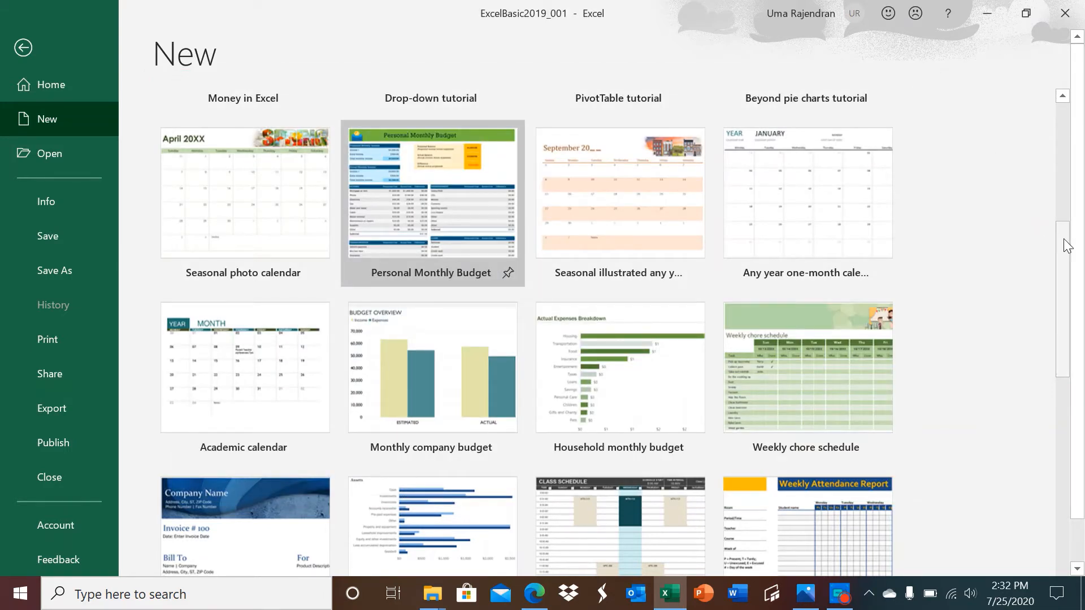
left_click_drag(1065, 244, 1049, 149)
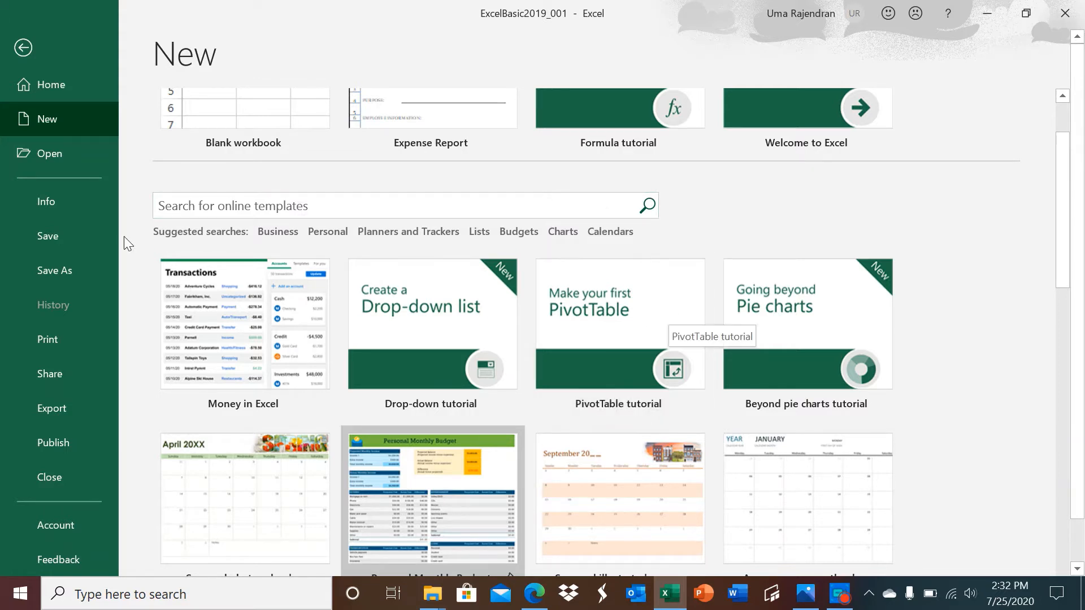
left_click(36, 158)
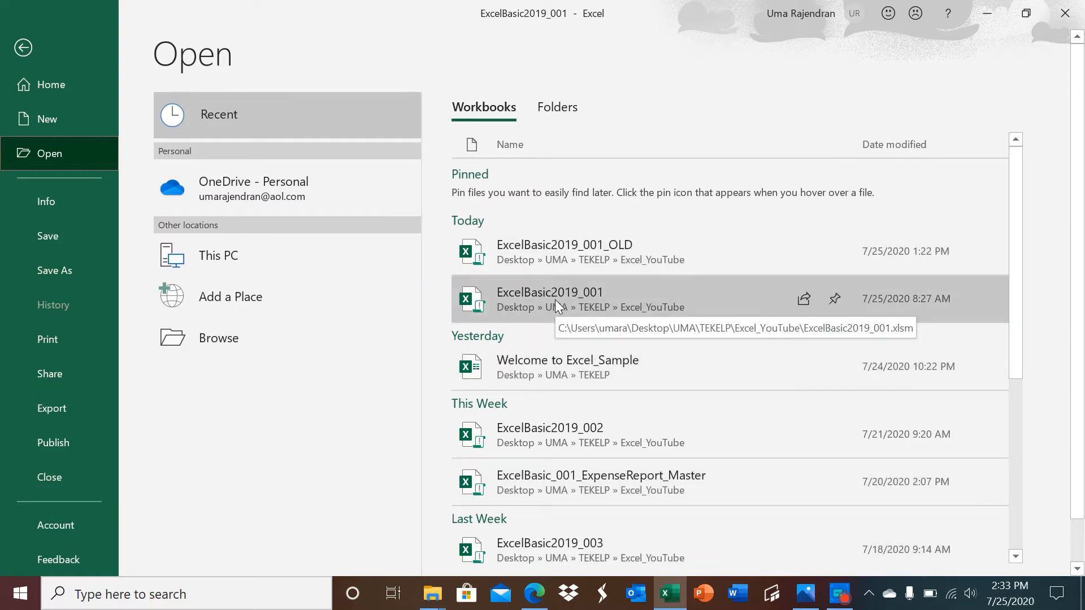
- View the workbook's Info page, the Save As locations and the Feedback page among the file commands
left_click(42, 203)
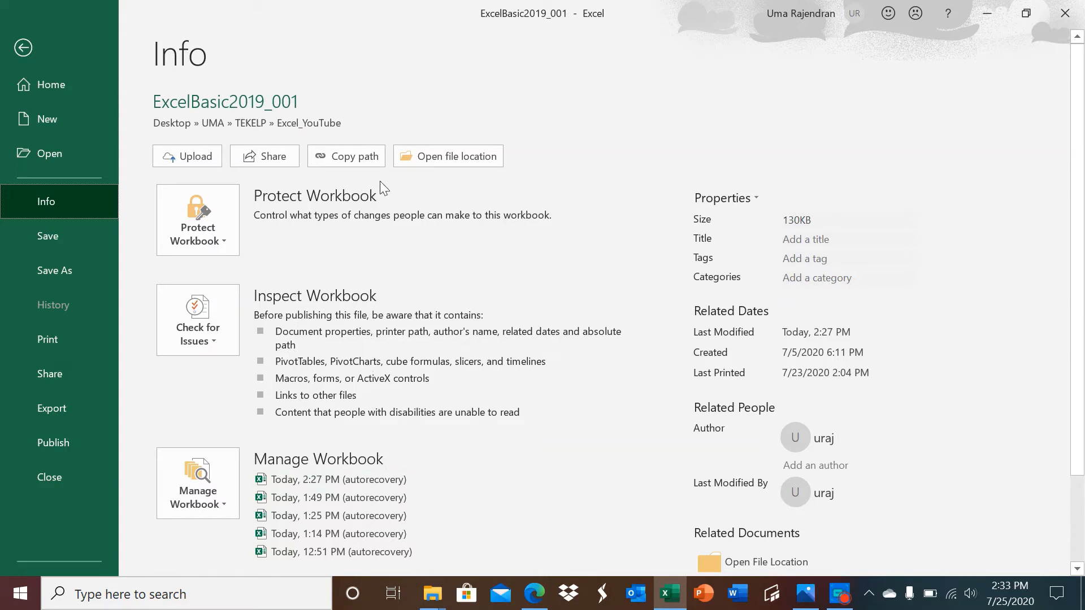
left_click(69, 272)
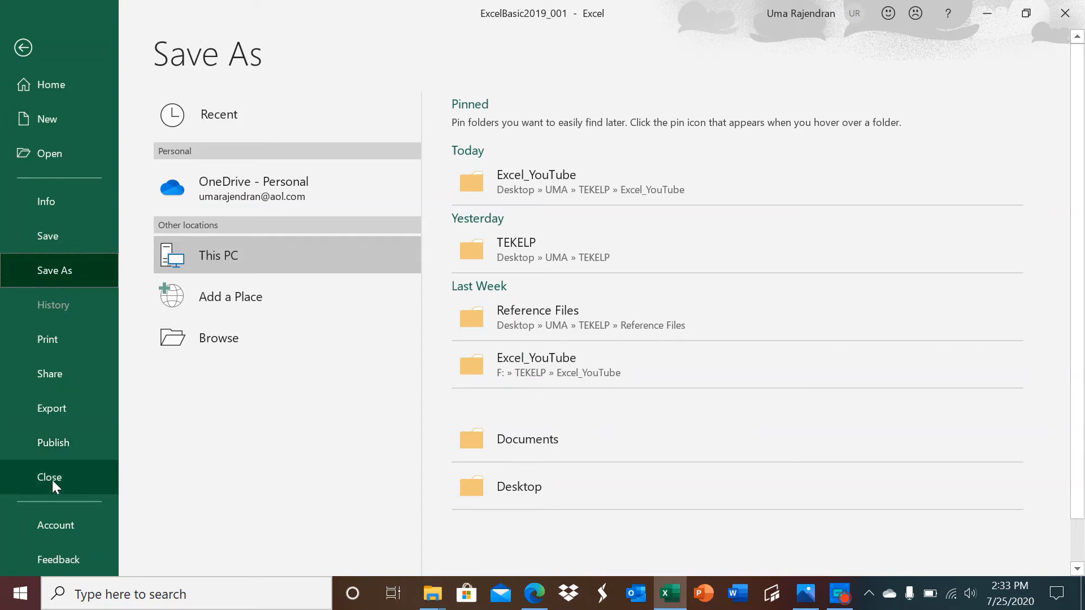
left_click(67, 557)
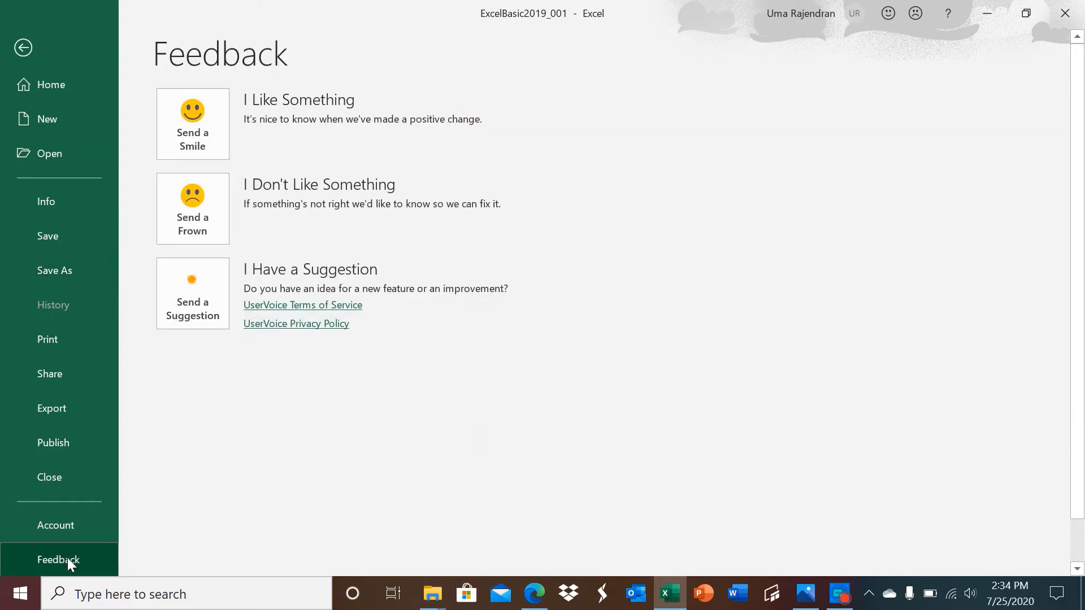
scroll(67, 560, "down", 1)
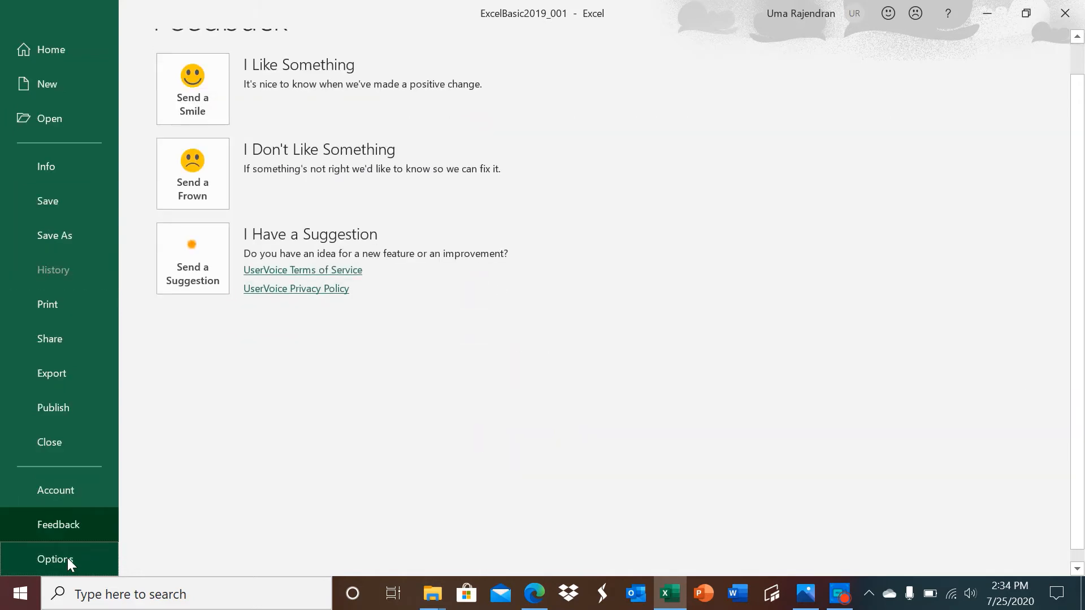
- Review the Formulas, Advanced, Add-ins and Quick Access Toolbar categories of the program options, and close them without changes
left_click(66, 558)
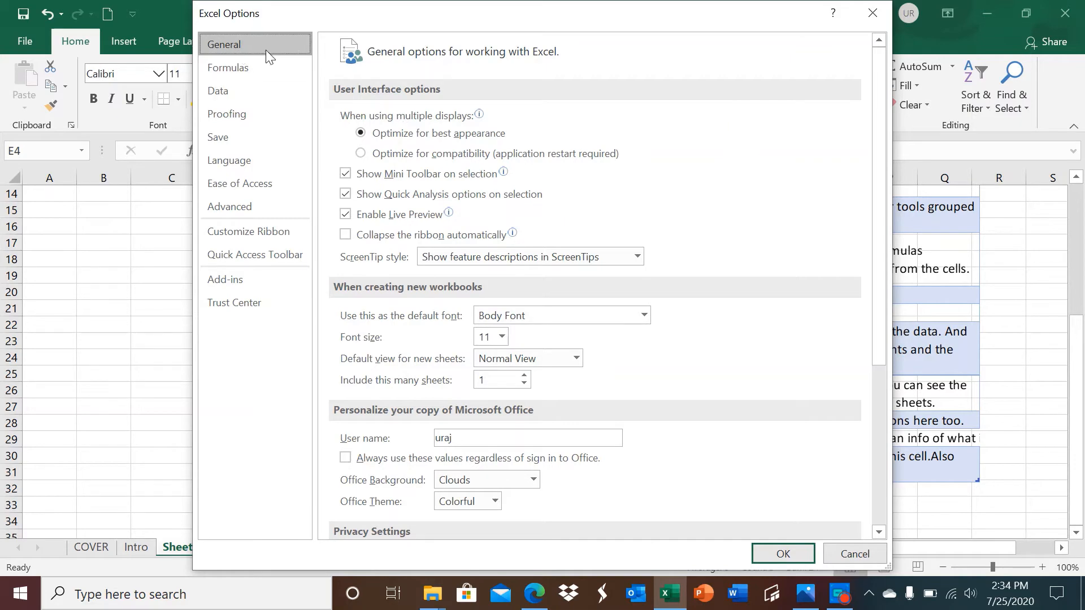
left_click(236, 64)
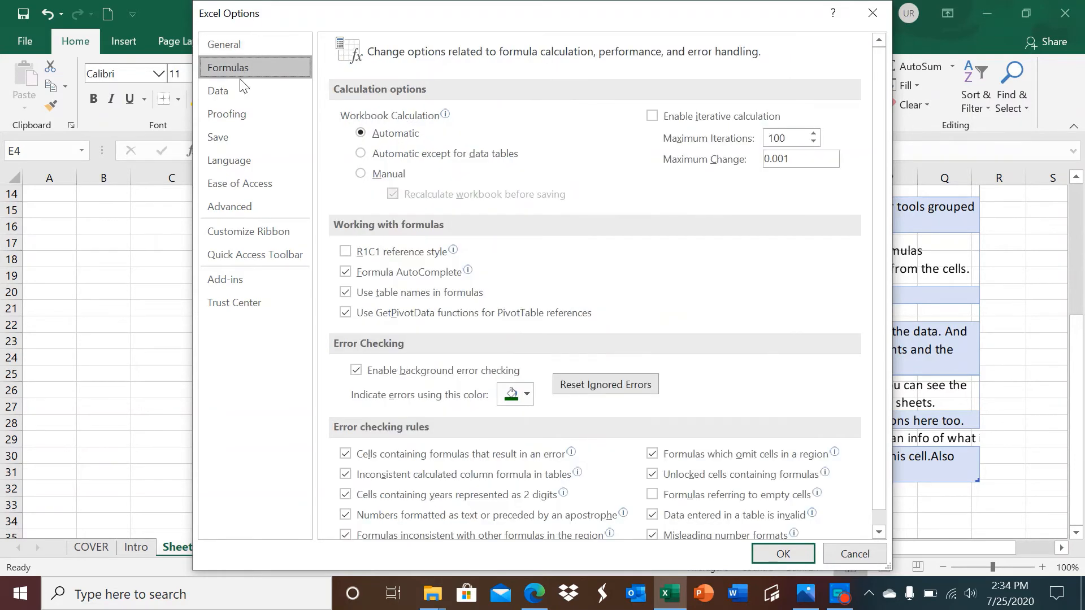
left_click(237, 209)
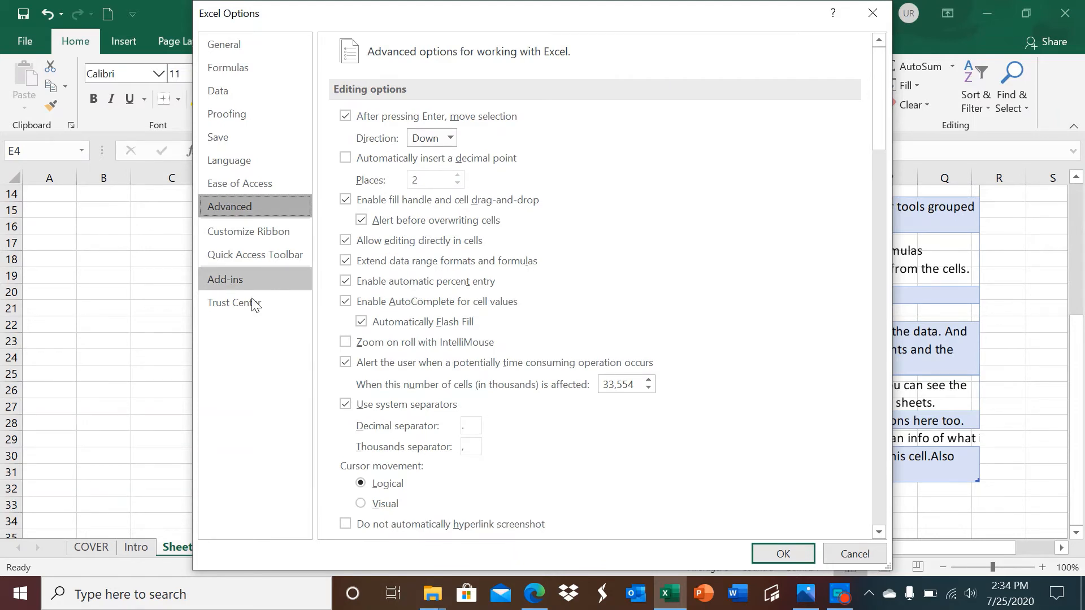
left_click(265, 281)
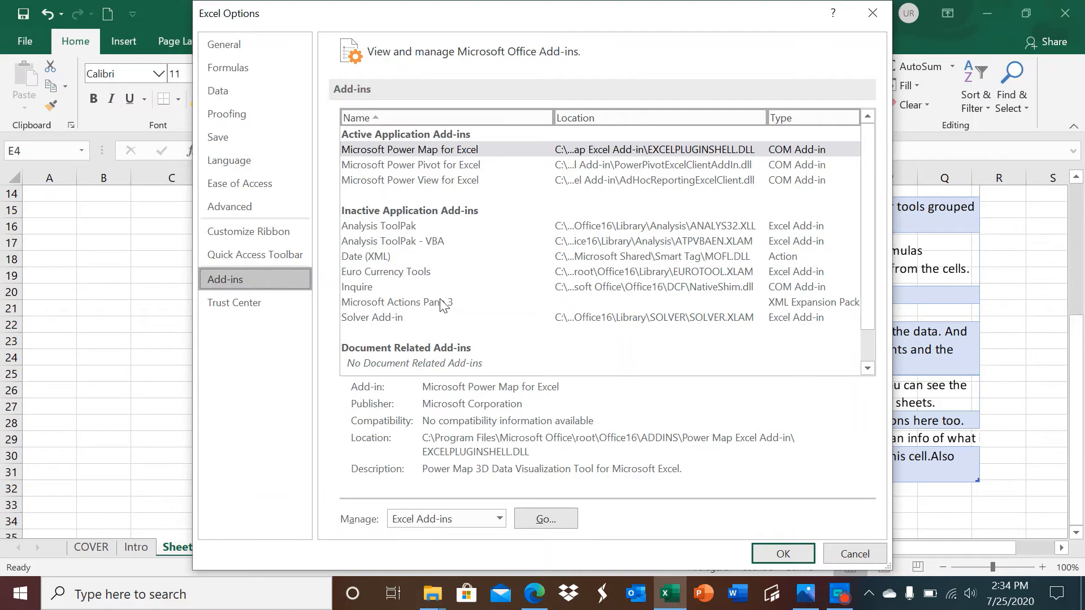
left_click(279, 254)
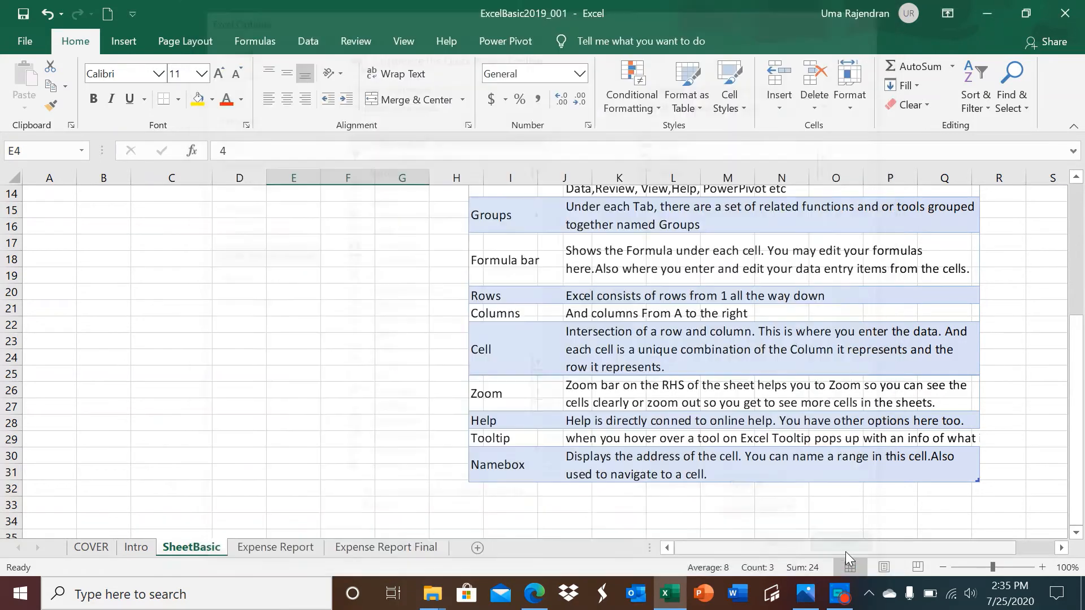
left_click(847, 555)
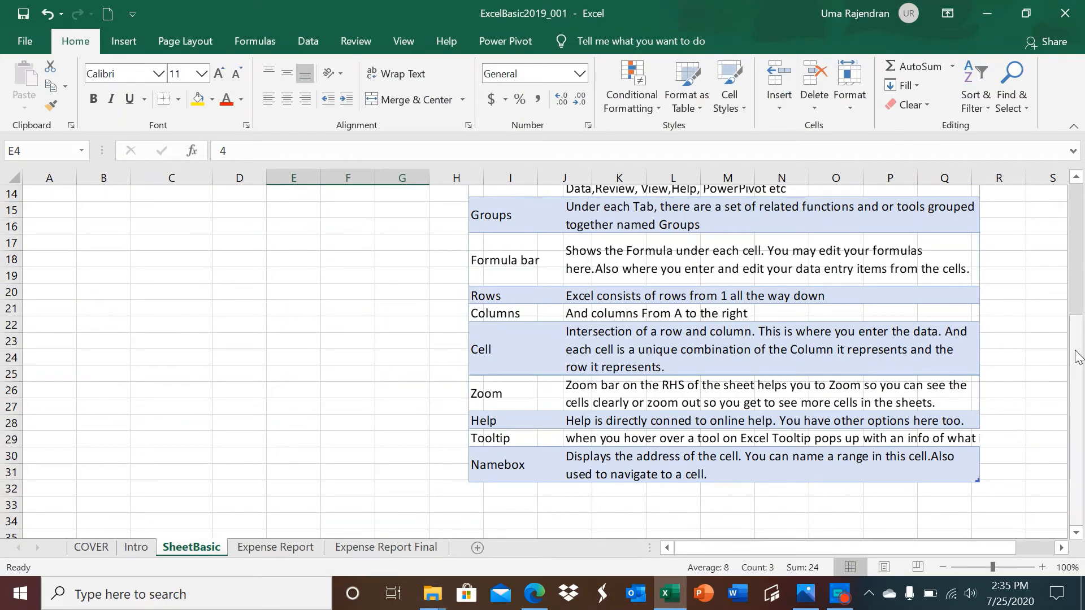
- View the parts-of-Excel table on the SheetBasic worksheet again from its start down to the Help entry
left_click_drag(1064, 352, 1055, 222)
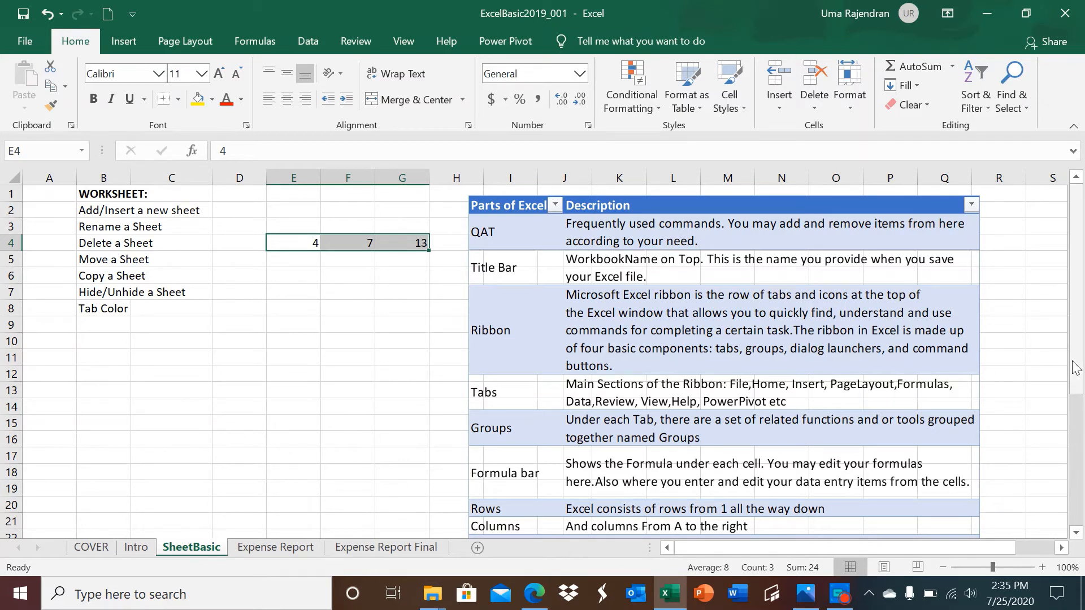
left_click_drag(1079, 361, 1081, 434)
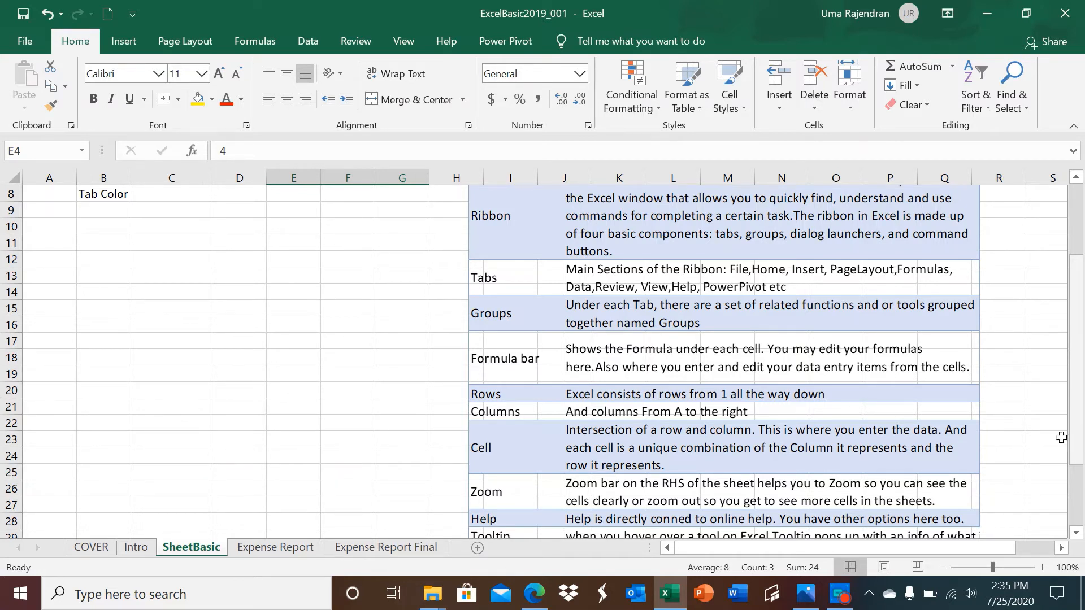
mouse_move(669, 593)
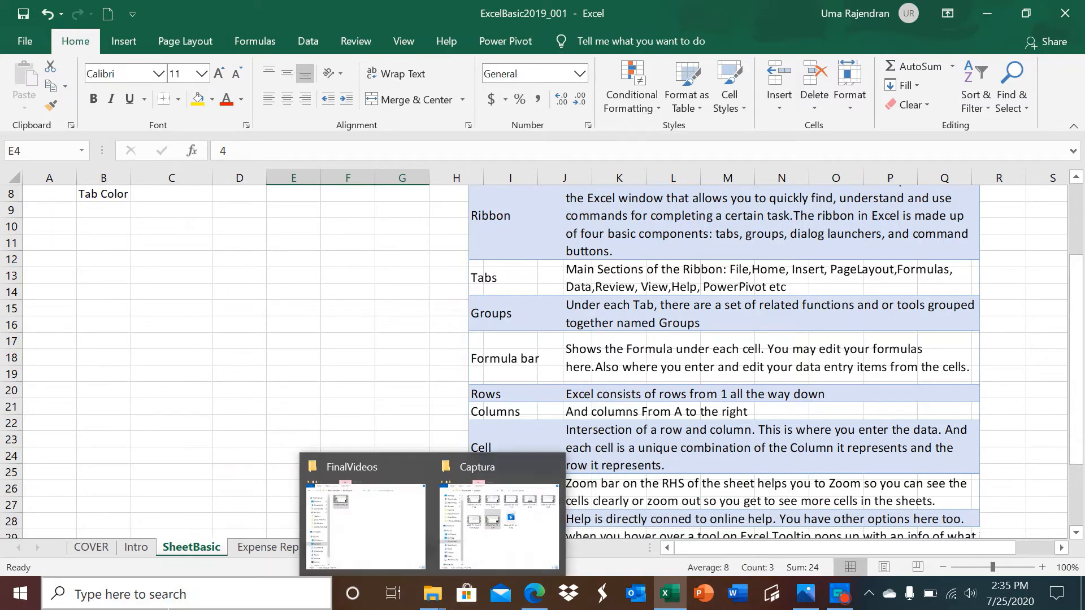
- On the Expense Report worksheet, make the EXPENSE BUDGET title in A1 bold and increase its font size to 12
left_click(263, 548)
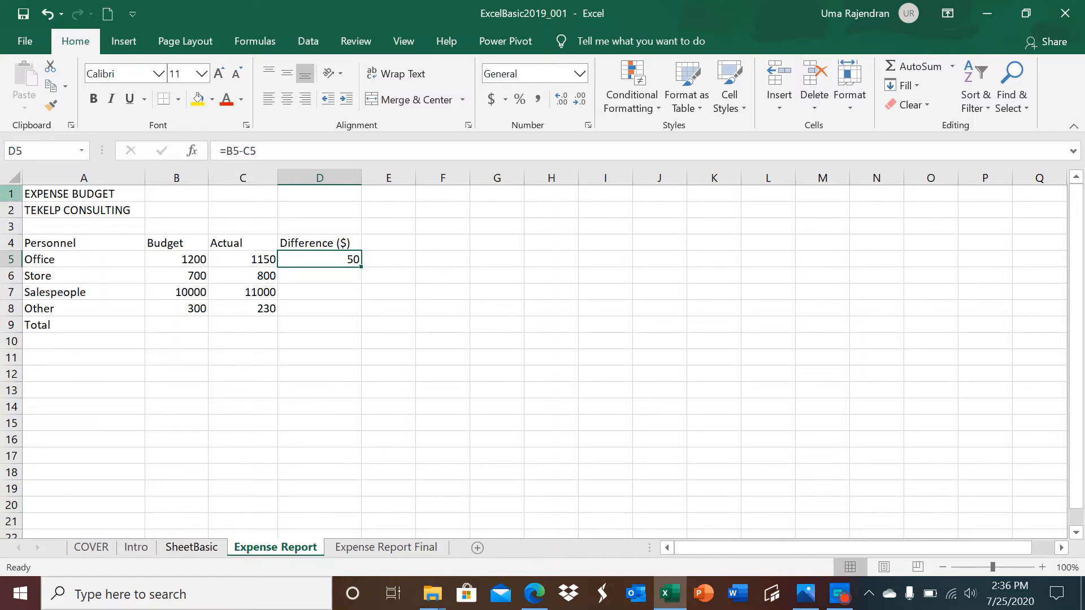
left_click(70, 196)
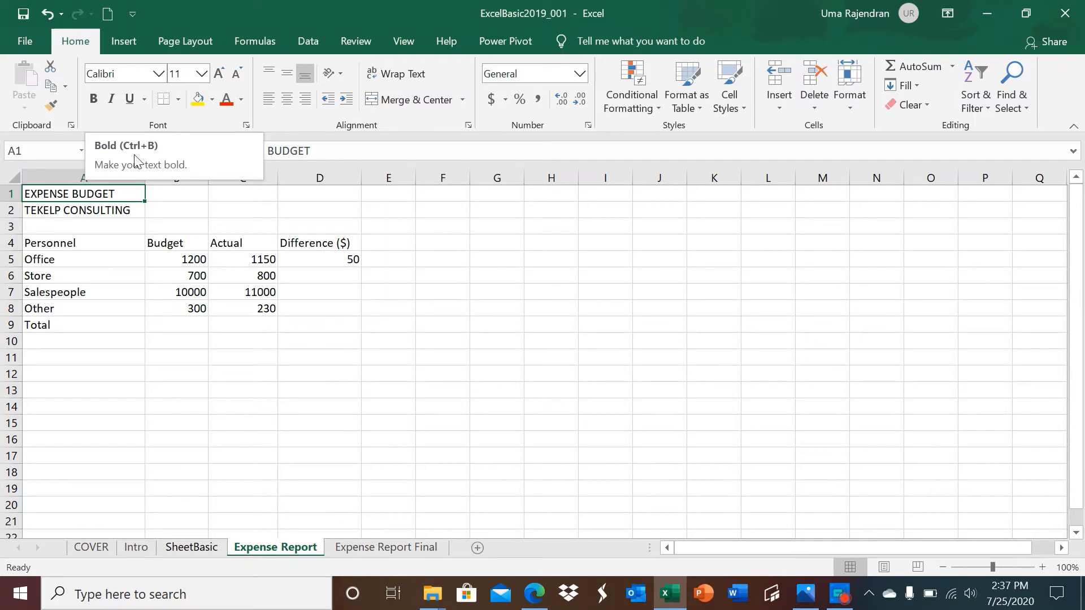
left_click(94, 100)
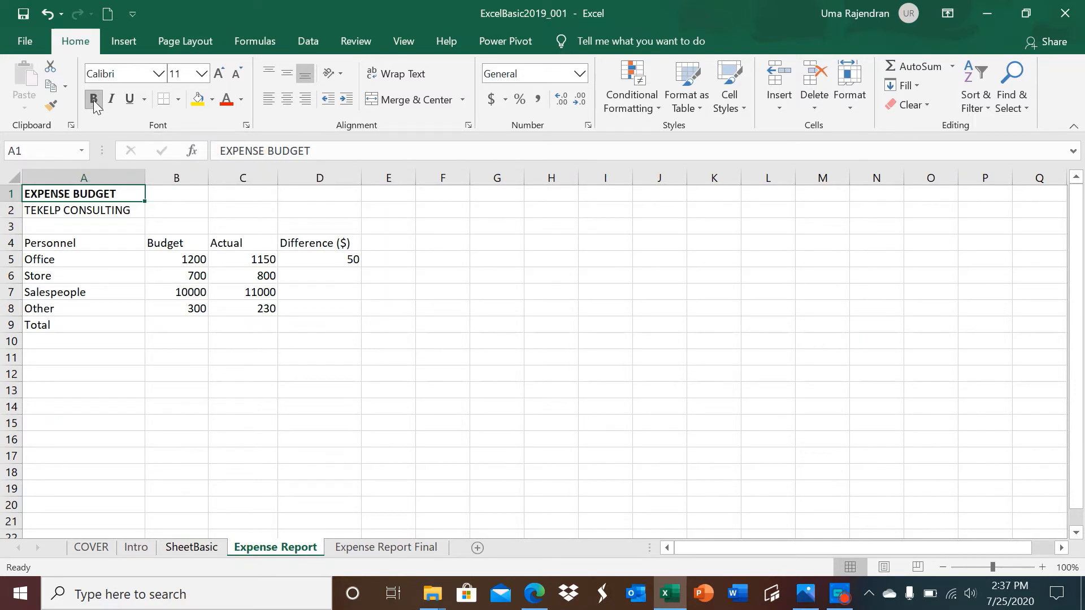
left_click(93, 100)
left_click(93, 100)
left_click(220, 77)
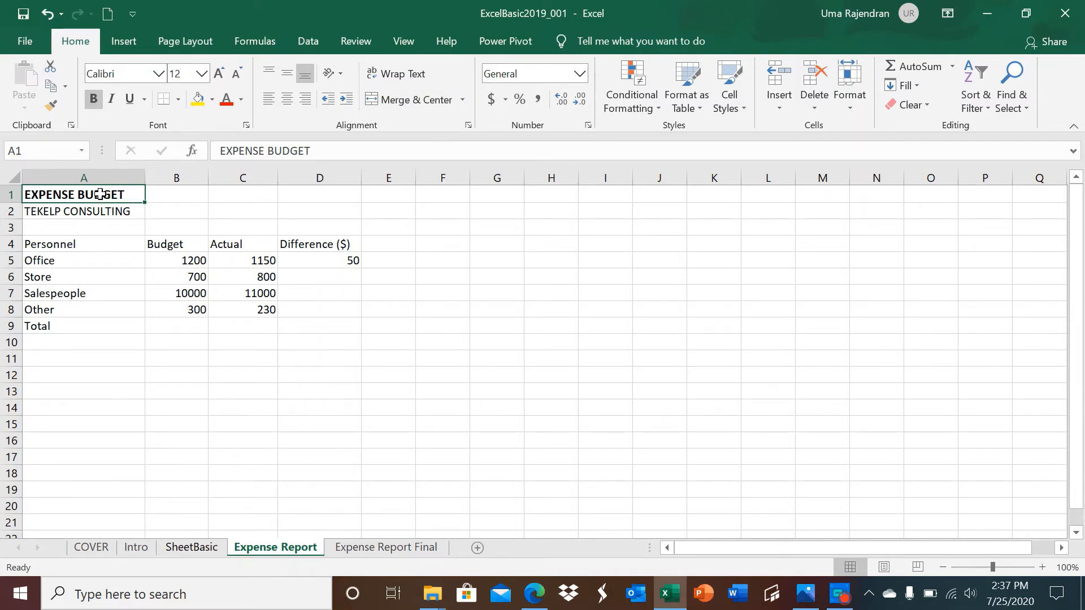
- Merge and center the EXPENSE BUDGET title across cells A1:C1
left_click_drag(100, 194, 232, 195)
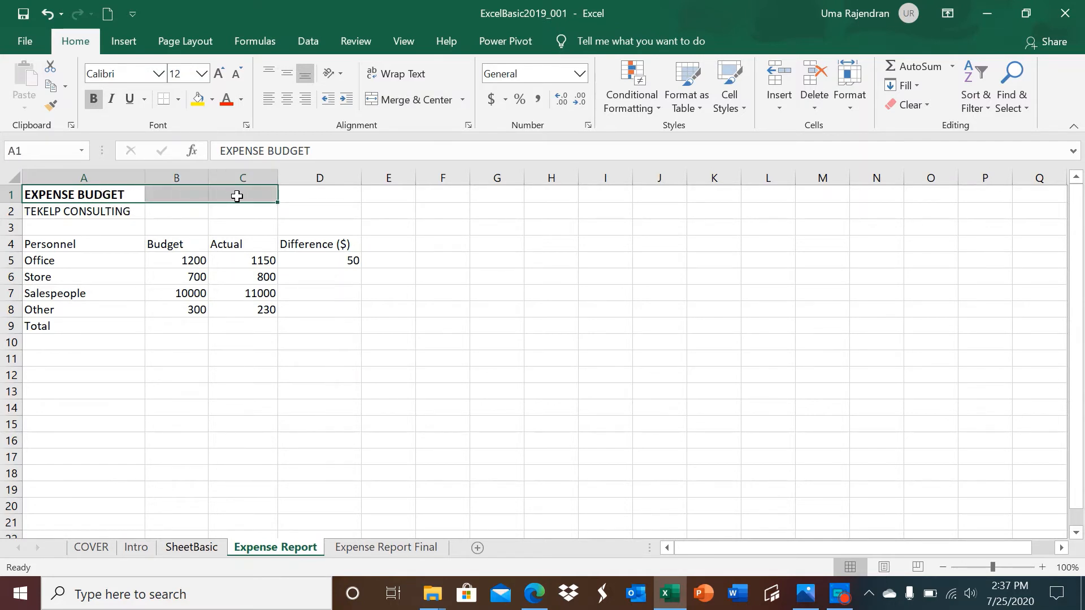
left_click(464, 100)
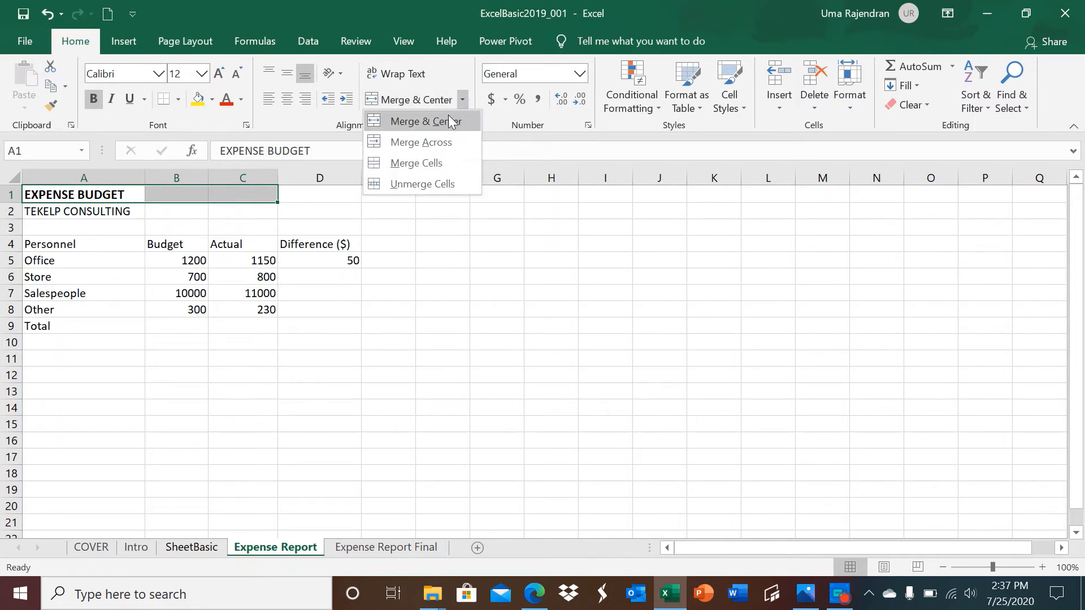
left_click(449, 123)
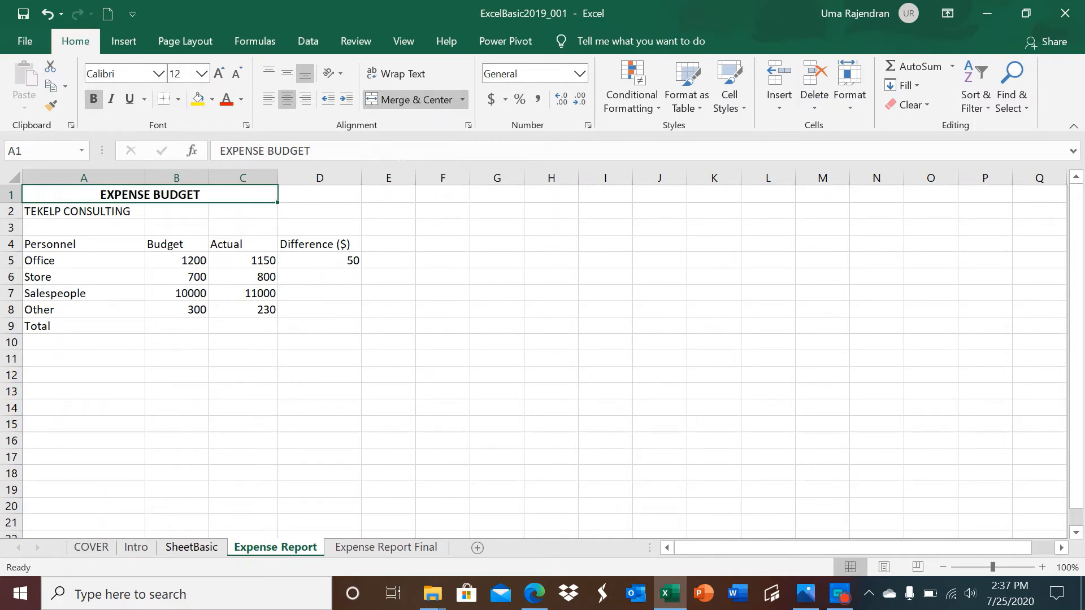
- Make the TEKELP CONSULTING subtitle bold, and merge and center it across cells A2:C2
left_click(98, 214)
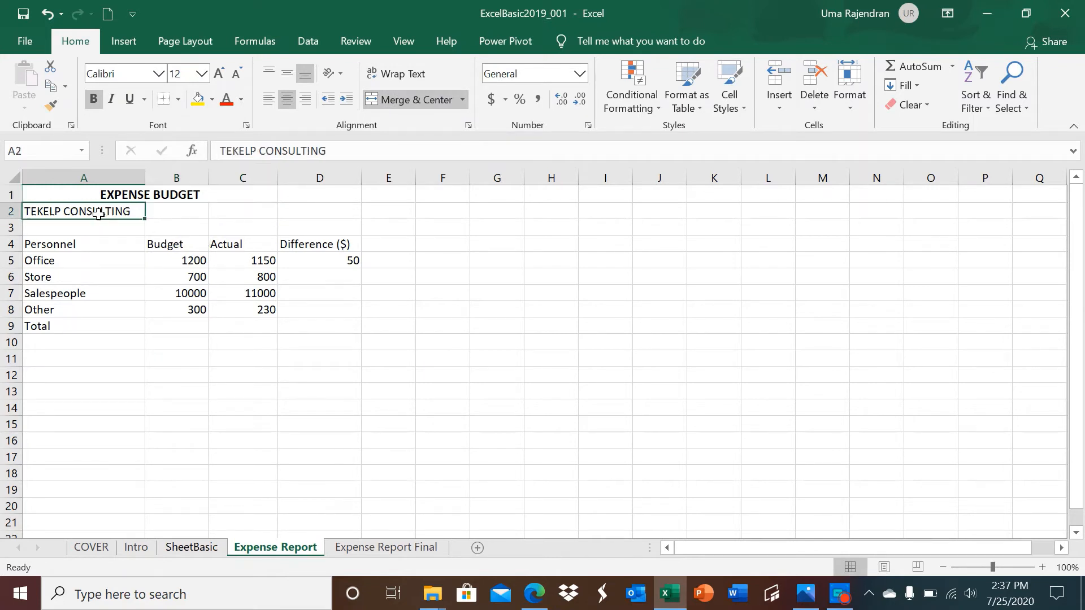
left_click(95, 100)
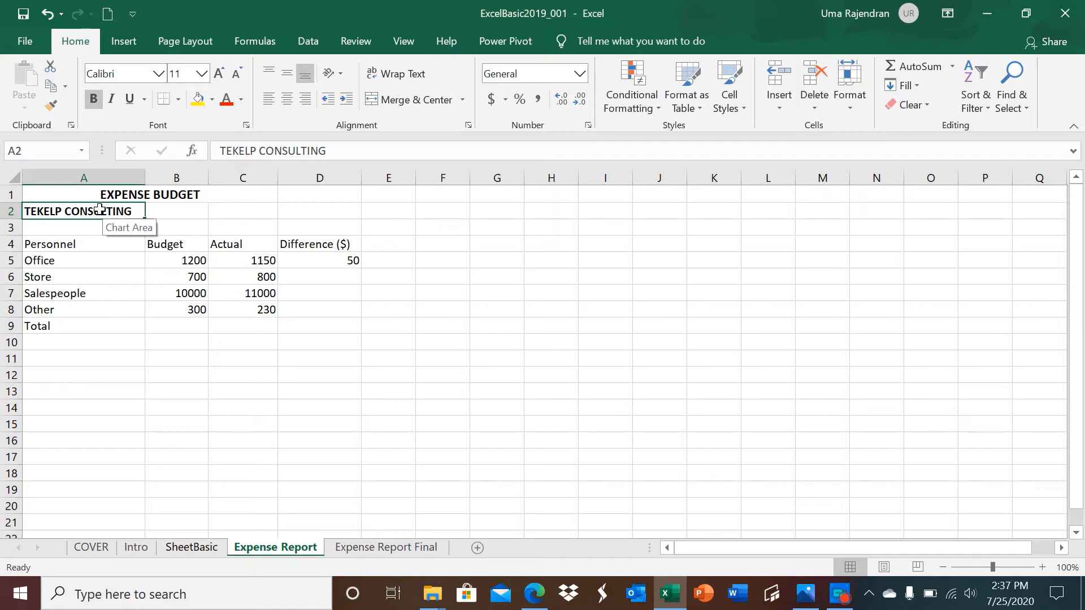
left_click_drag(99, 210, 229, 211)
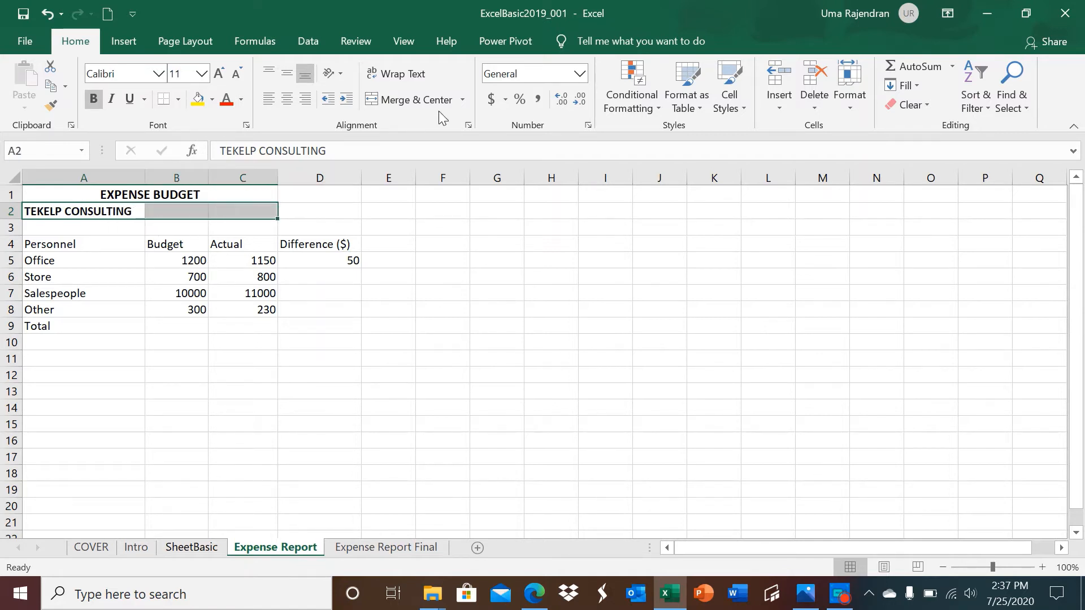
left_click(461, 99)
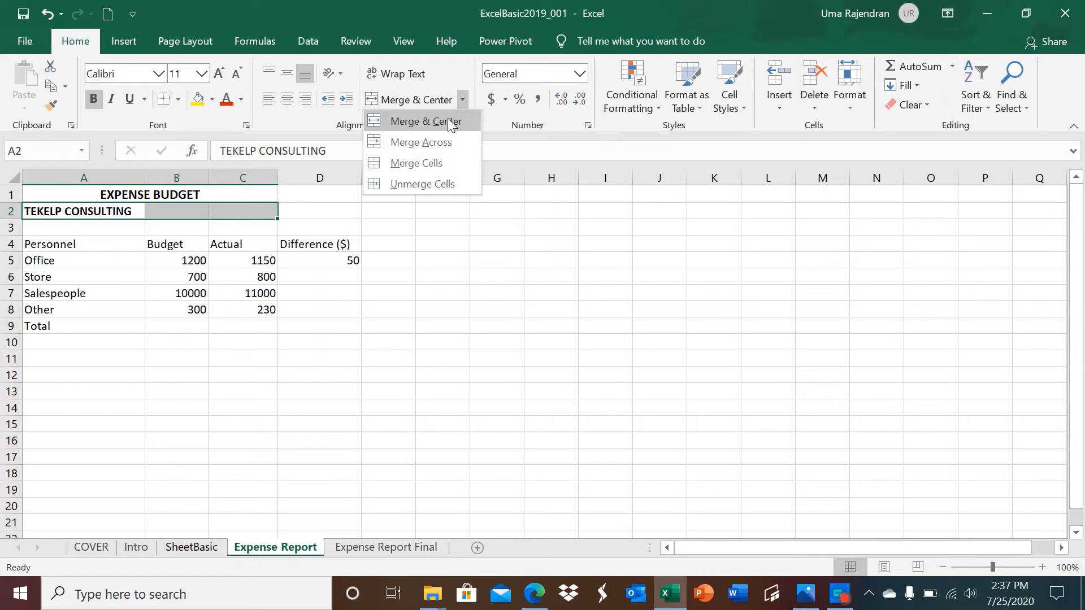
left_click(447, 119)
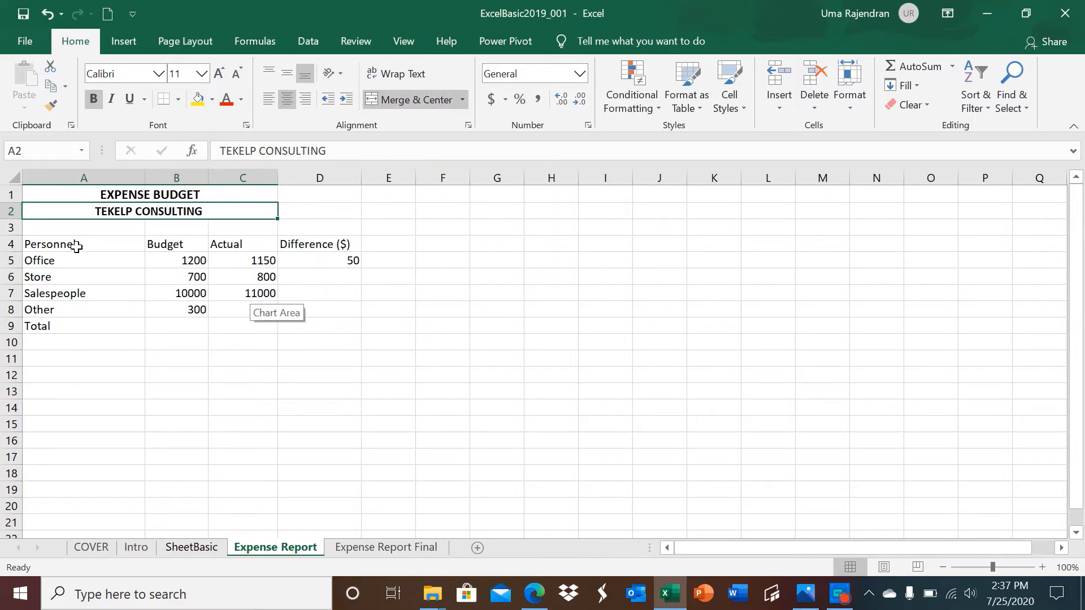
- Make the column headings in cells A4:D4 bold
left_click_drag(75, 245, 289, 244)
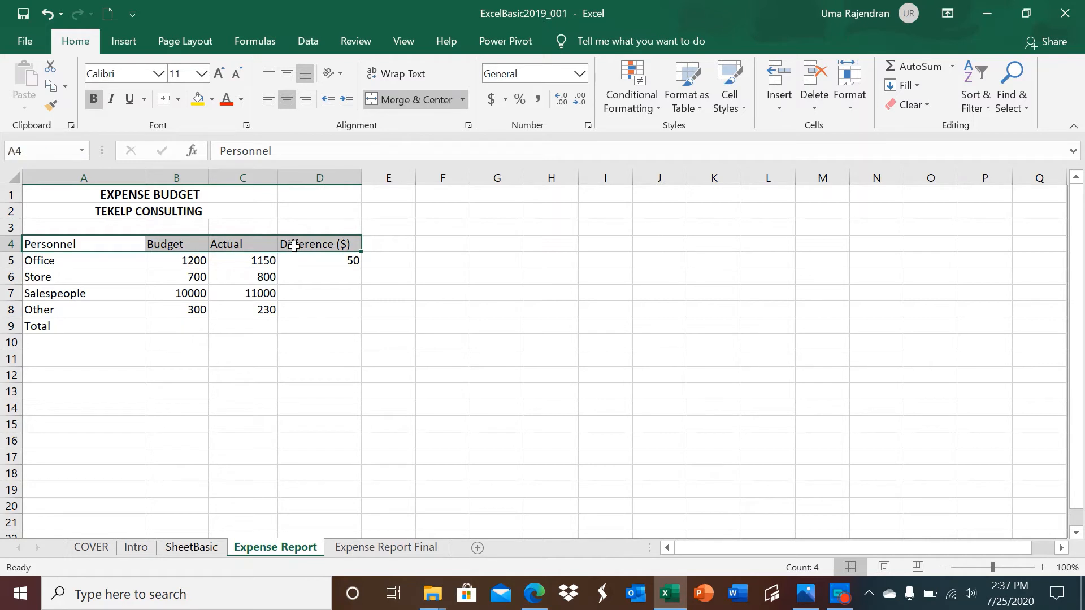
left_click(92, 104)
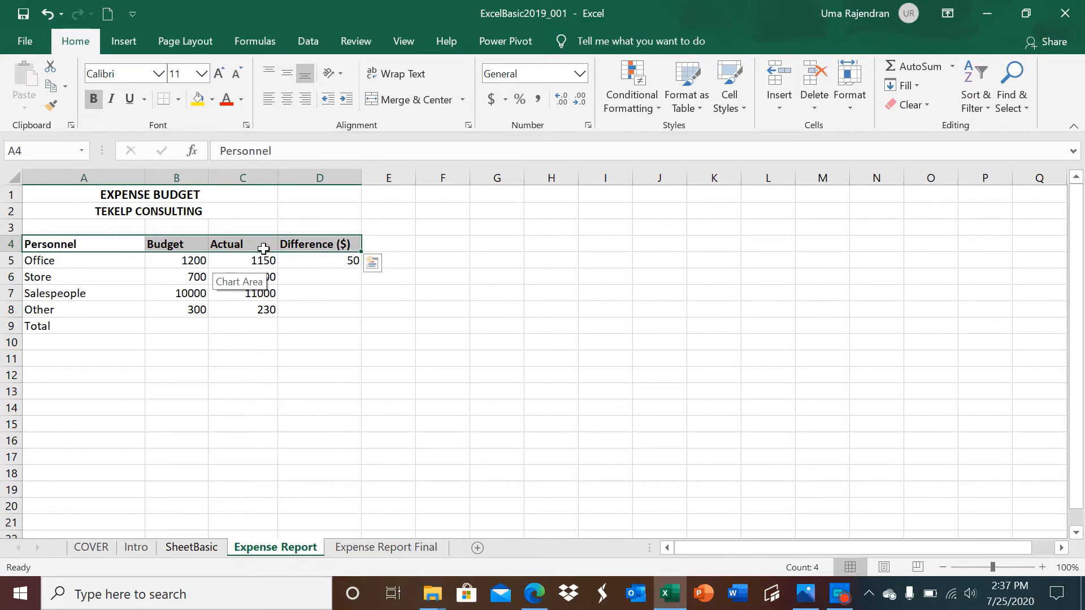
left_click(181, 260)
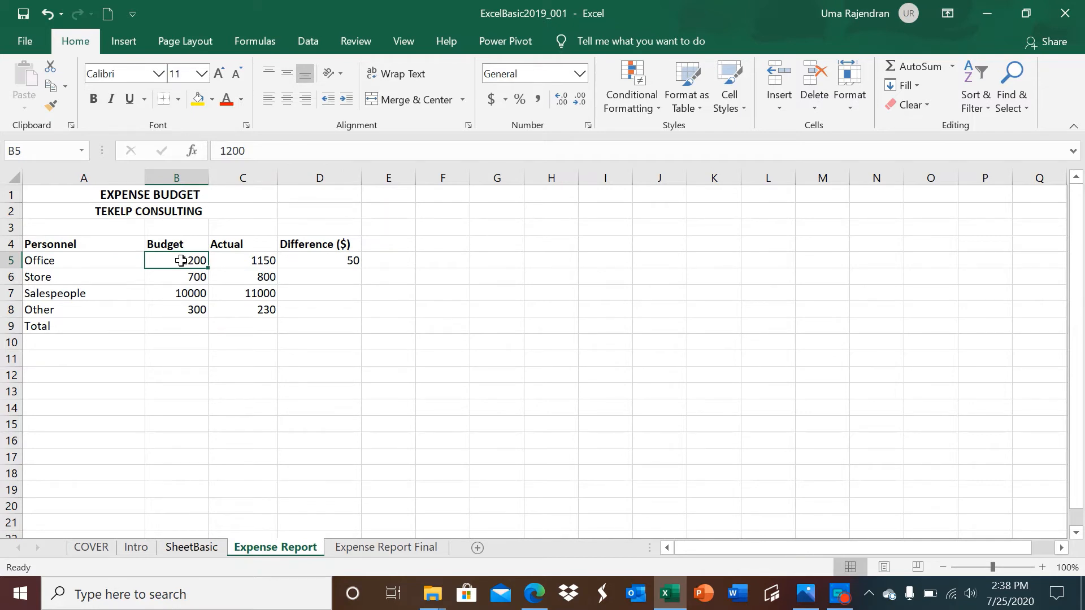
left_click_drag(181, 260, 216, 360)
left_click(440, 390)
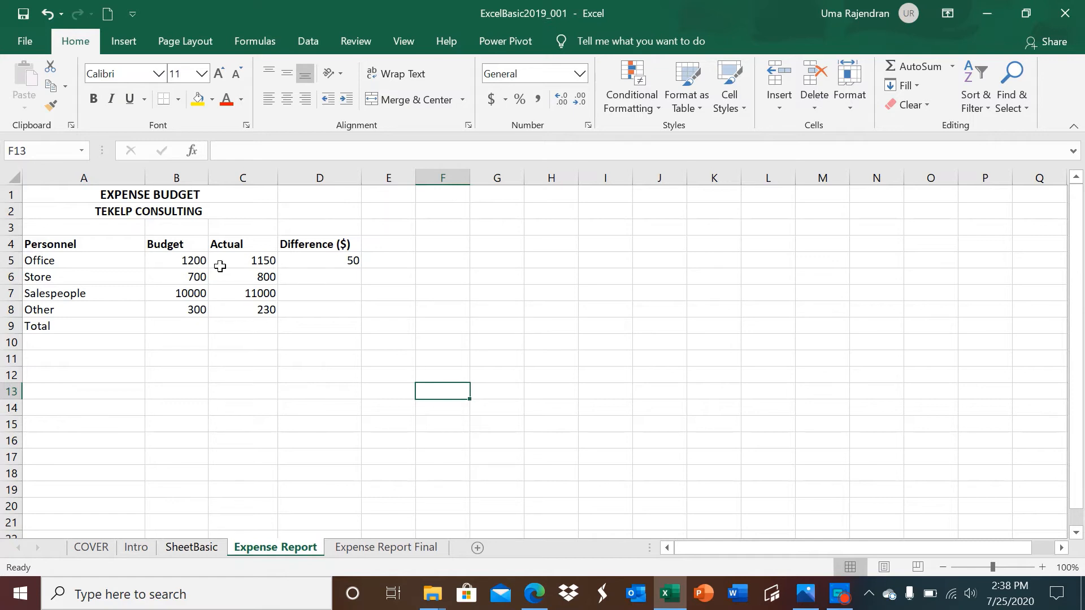
- Apply the Currency number format to the Office budget amount in cell B5
left_click(191, 262)
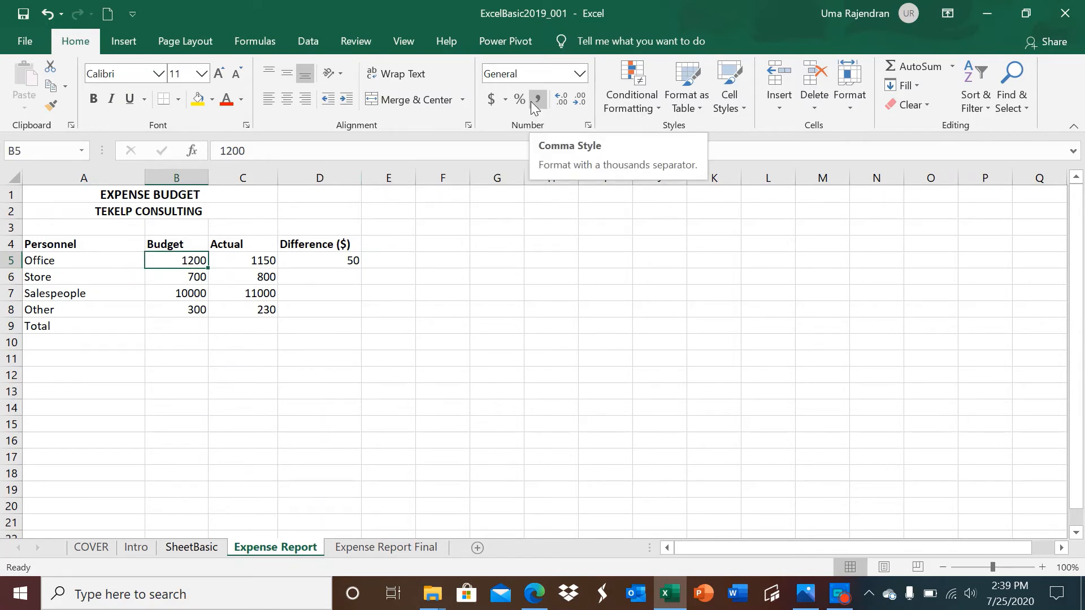
left_click(580, 74)
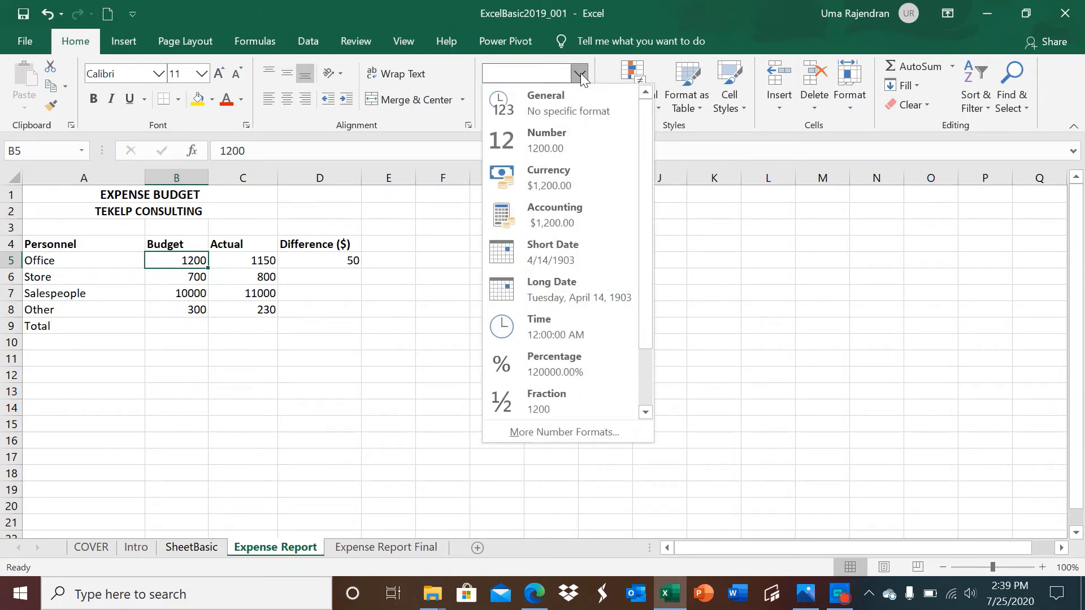
left_click(557, 180)
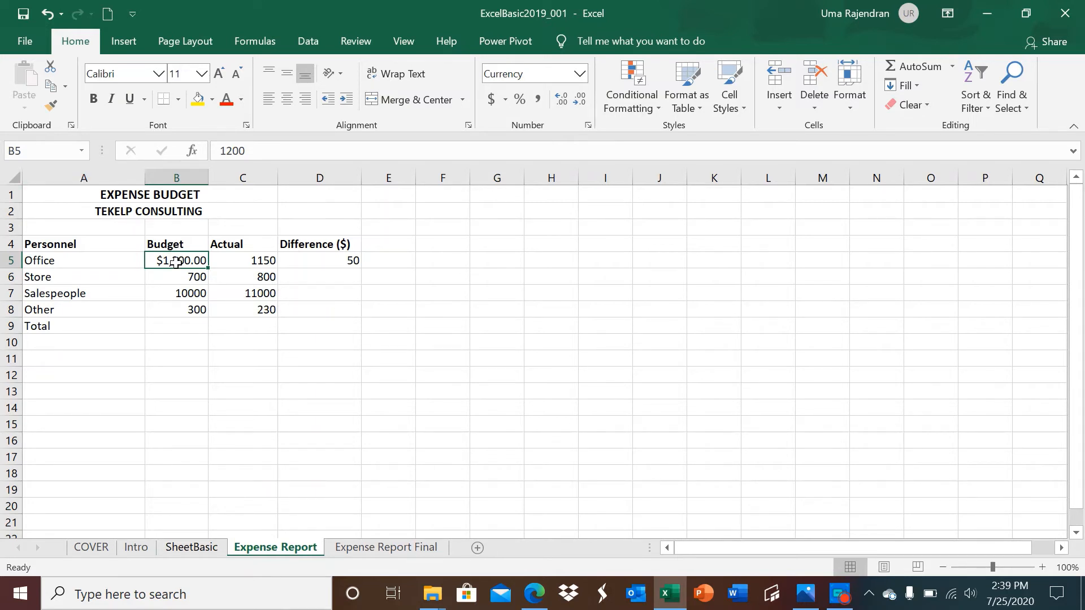
- Copy the currency formatting from cell B5 to cells B6:D8 with the Format Painter
left_click(54, 103)
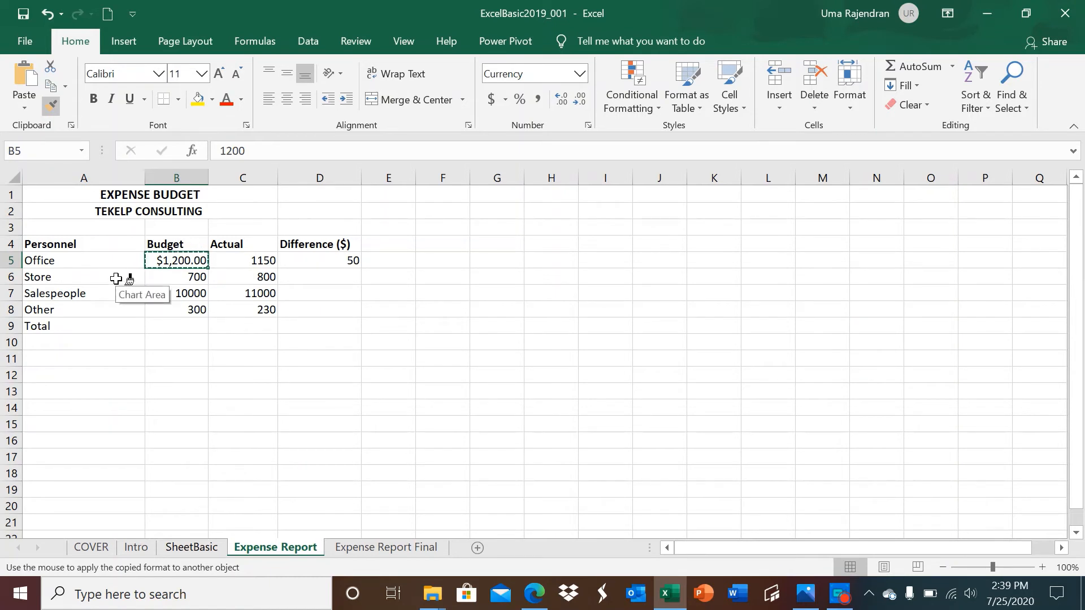
left_click(176, 277)
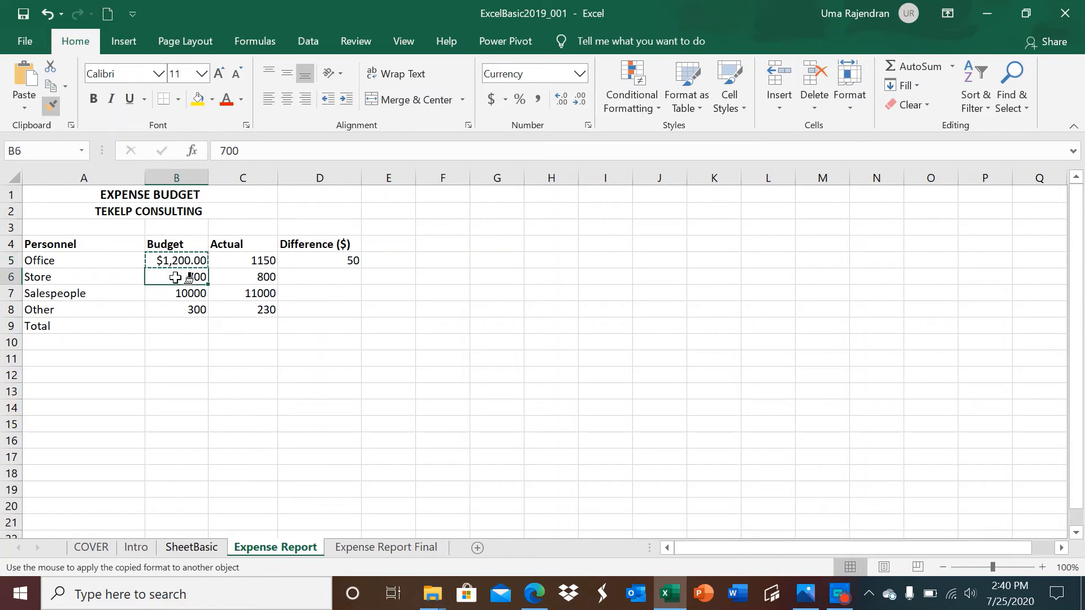
mouse_move(175, 278)
left_mouse_down()
mouse_move(192, 304)
mouse_move(302, 302)
left_mouse_up()
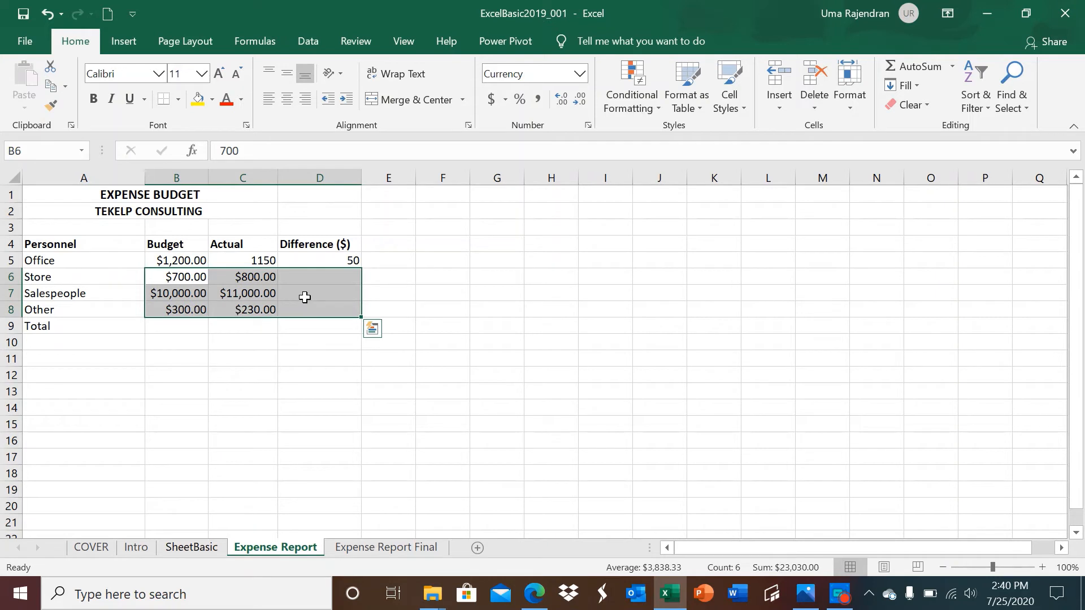
- Copy the currency formatting from cell B5 onto the Office row's Actual and Difference cells, C5 and D5, with the Format Painter
left_click(466, 277)
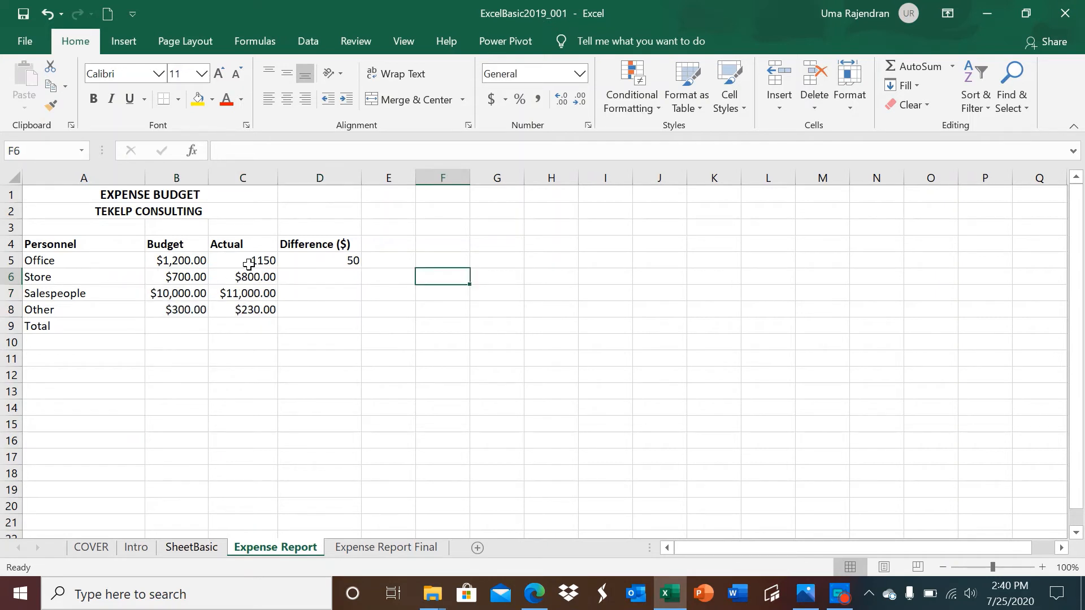
left_click(190, 261)
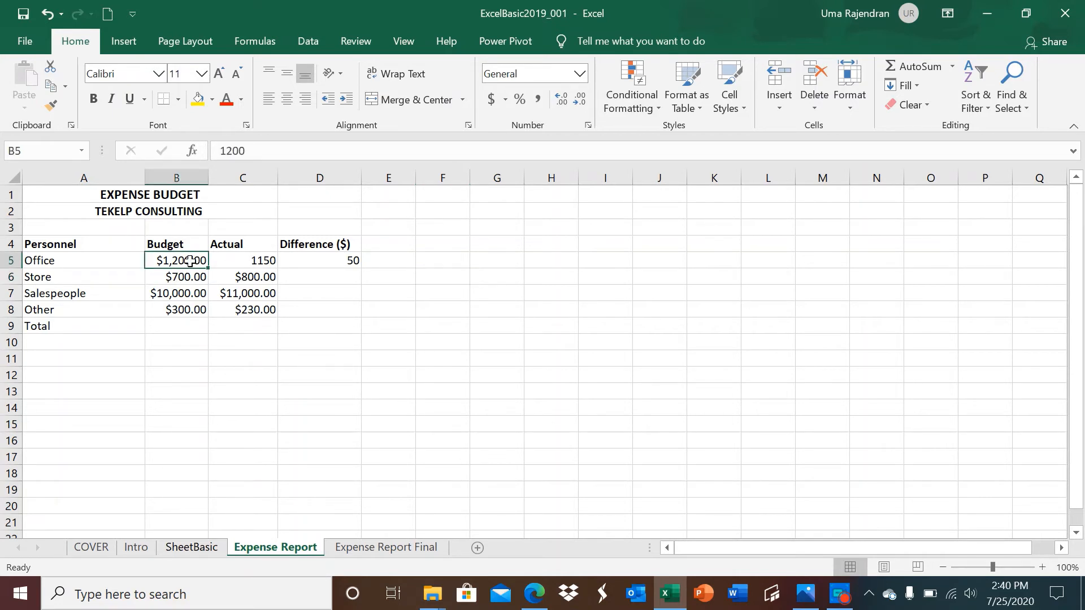
left_click(50, 107)
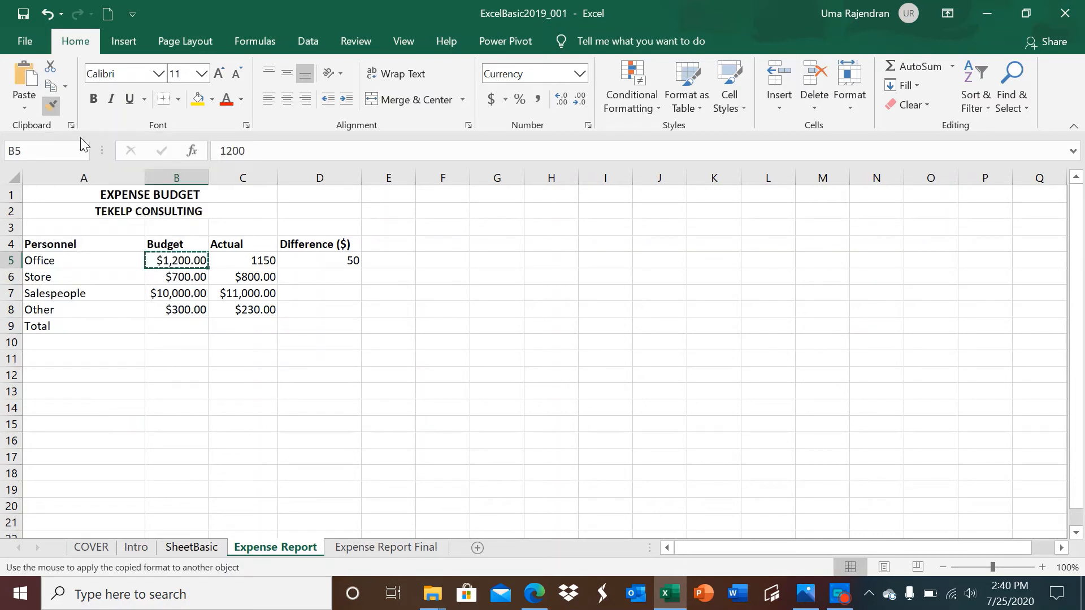
left_click(54, 106)
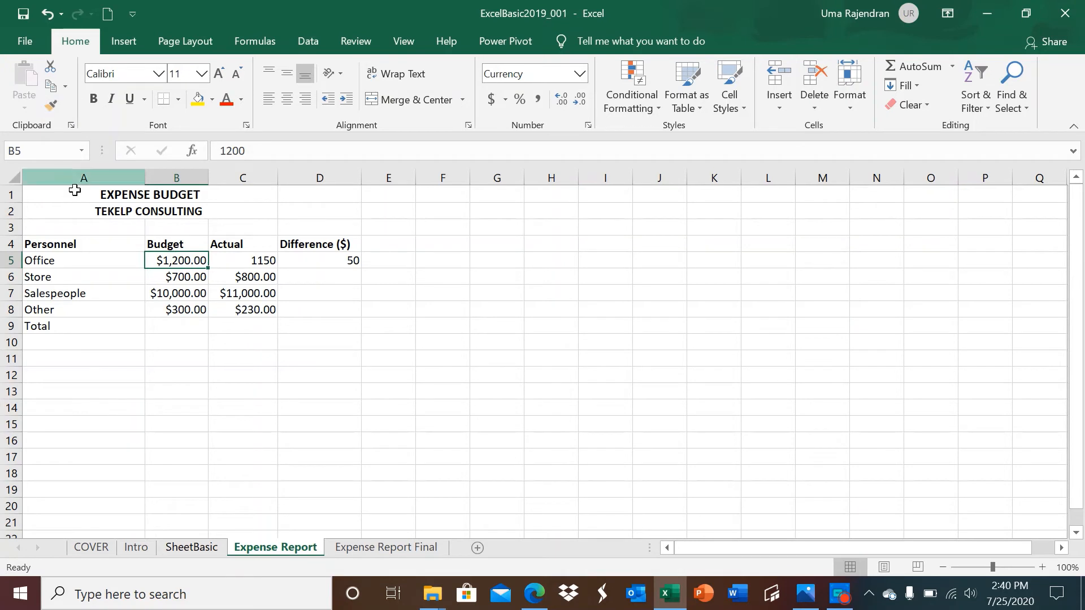
left_click(52, 107)
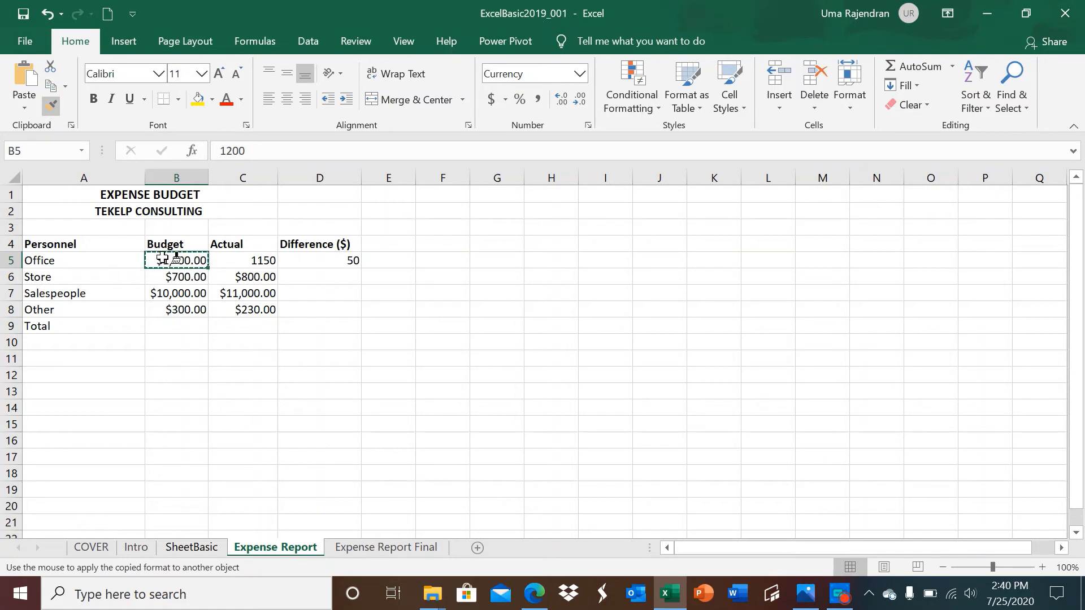
mouse_move(162, 258)
left_mouse_down()
mouse_move(303, 259)
mouse_move(302, 300)
mouse_move(293, 300)
left_mouse_up()
left_click(408, 312)
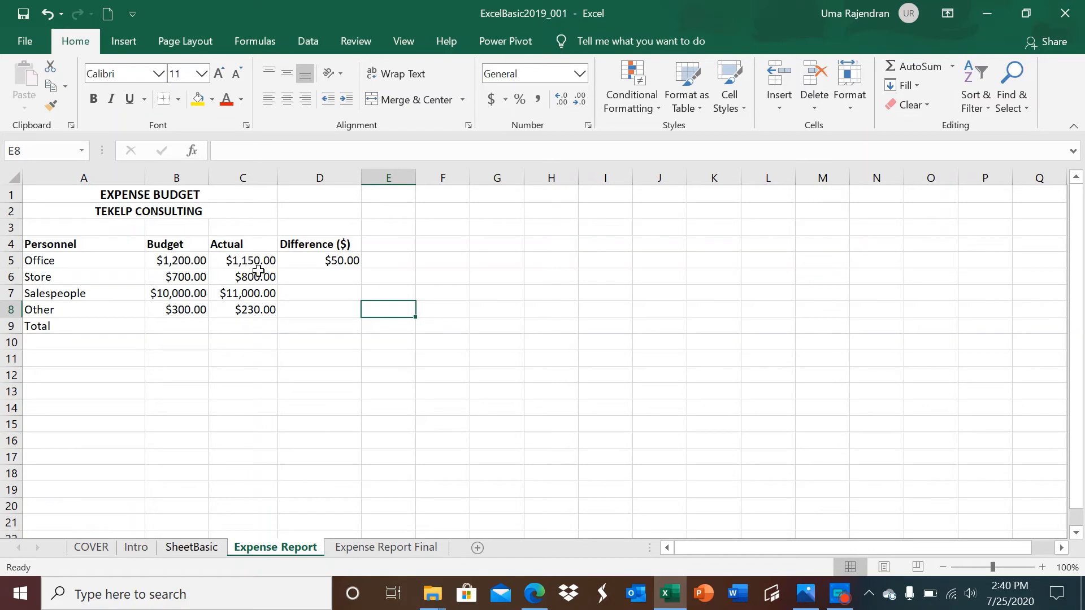
- Clear the Office difference in cell D5 and enter the formula =B5-C5 by referencing the Budget and Actual cells
left_click(338, 265)
key("Delete")
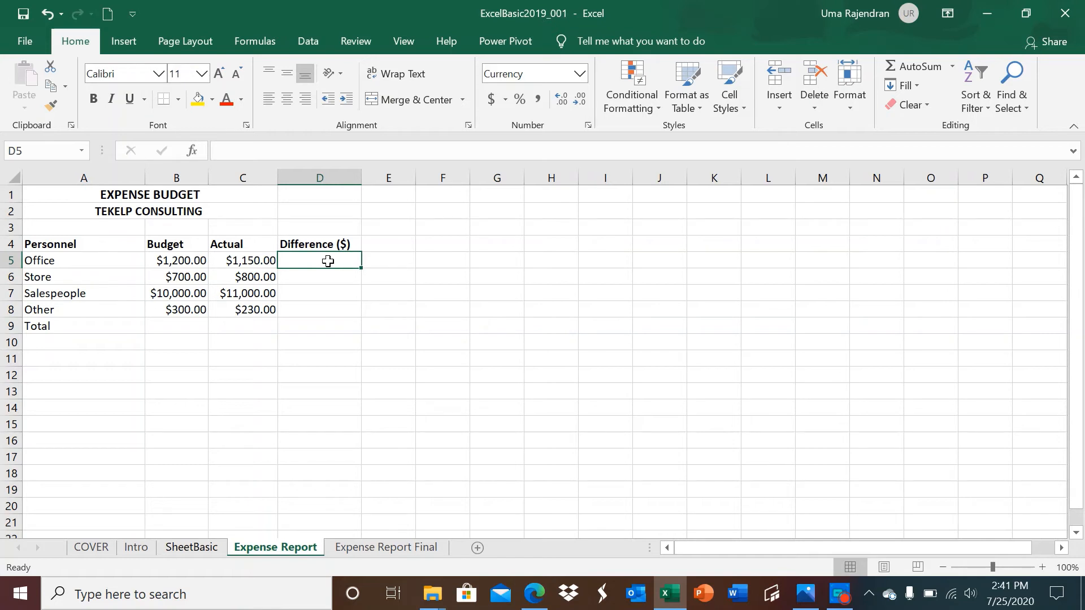
type("=")
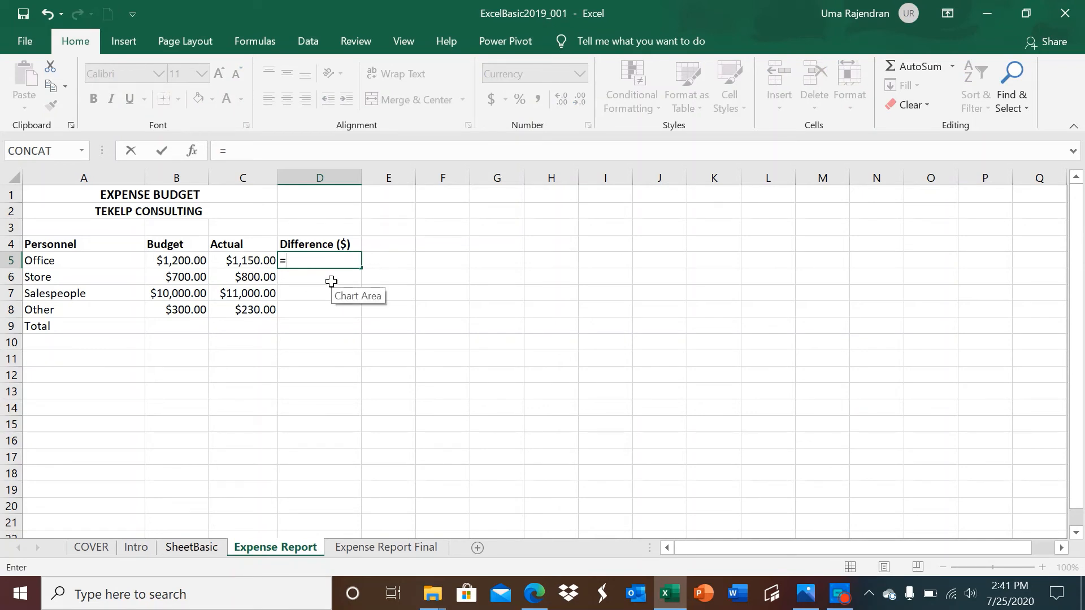
left_click(187, 262)
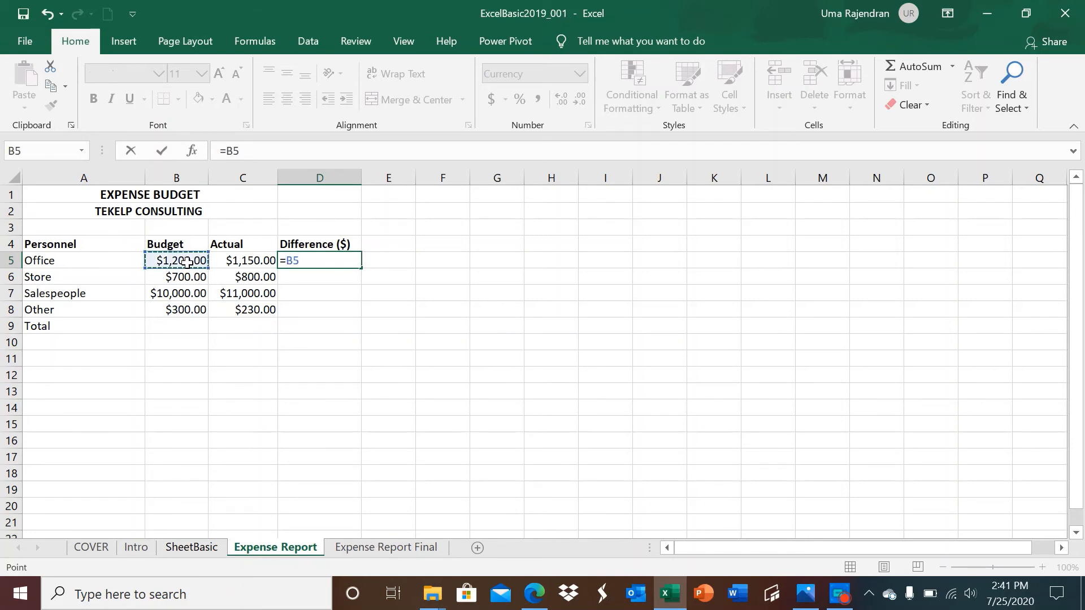
type("-")
left_click(237, 262)
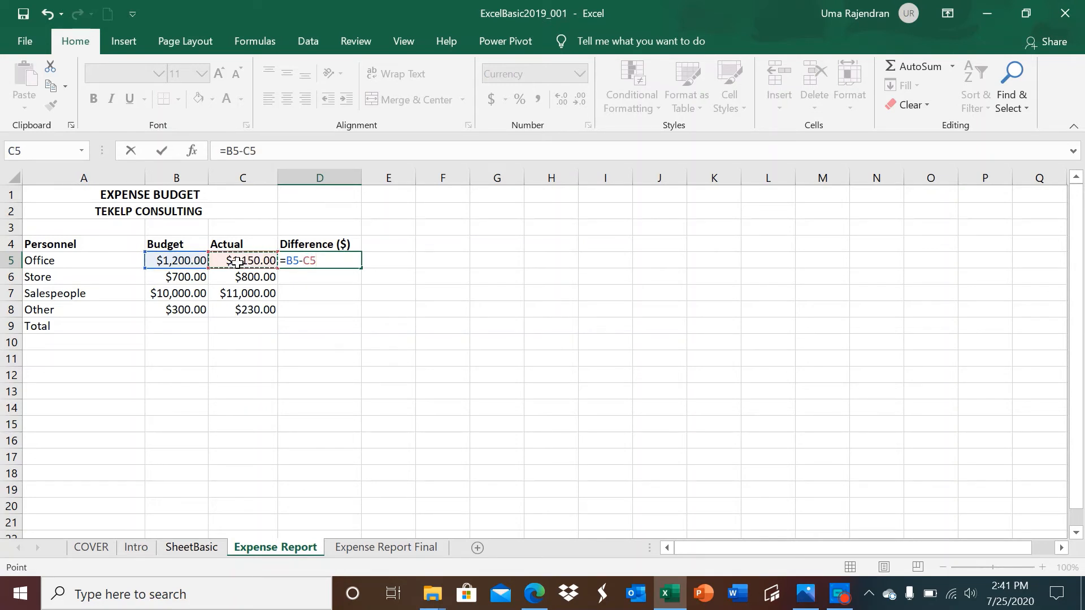
key("Return")
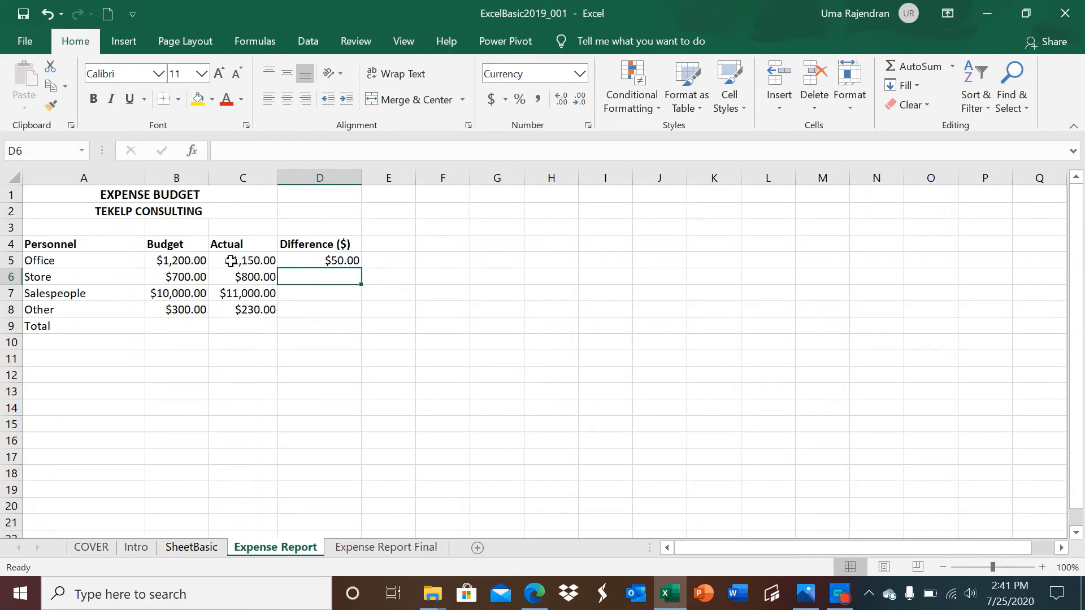
- Fill the Difference formula from cell D5 down to D8 and inspect the formulas in D5, D6 and D7
left_click(326, 262)
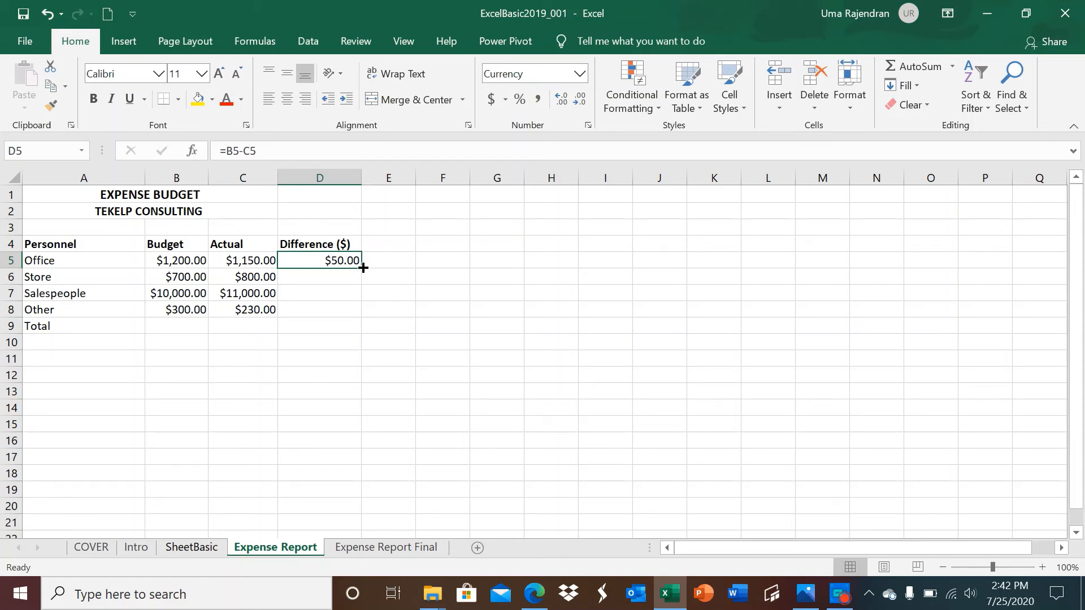
left_click_drag(362, 267, 368, 310)
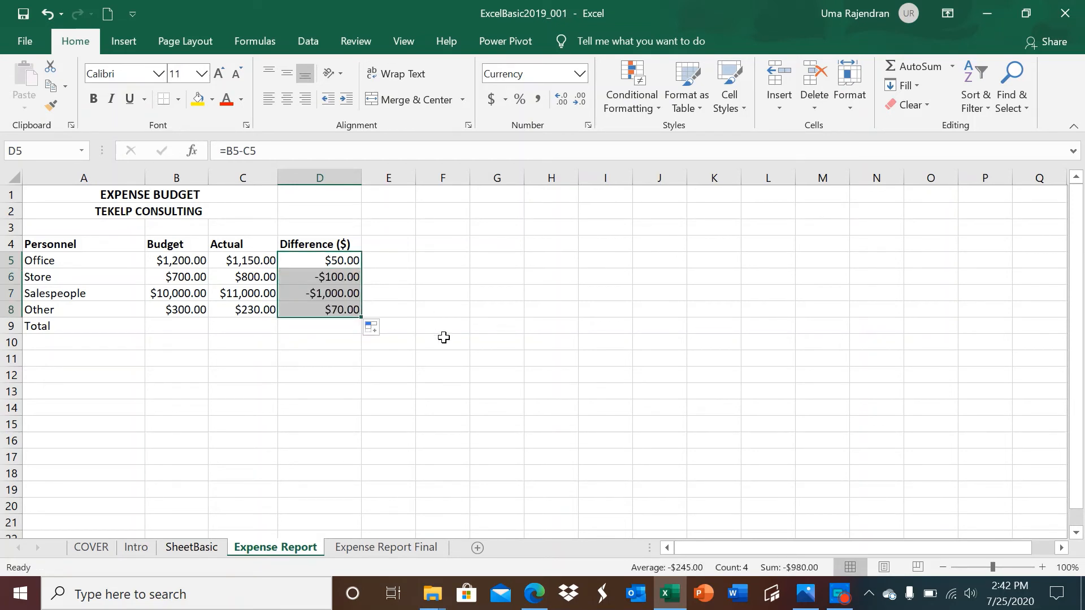
left_click(334, 261)
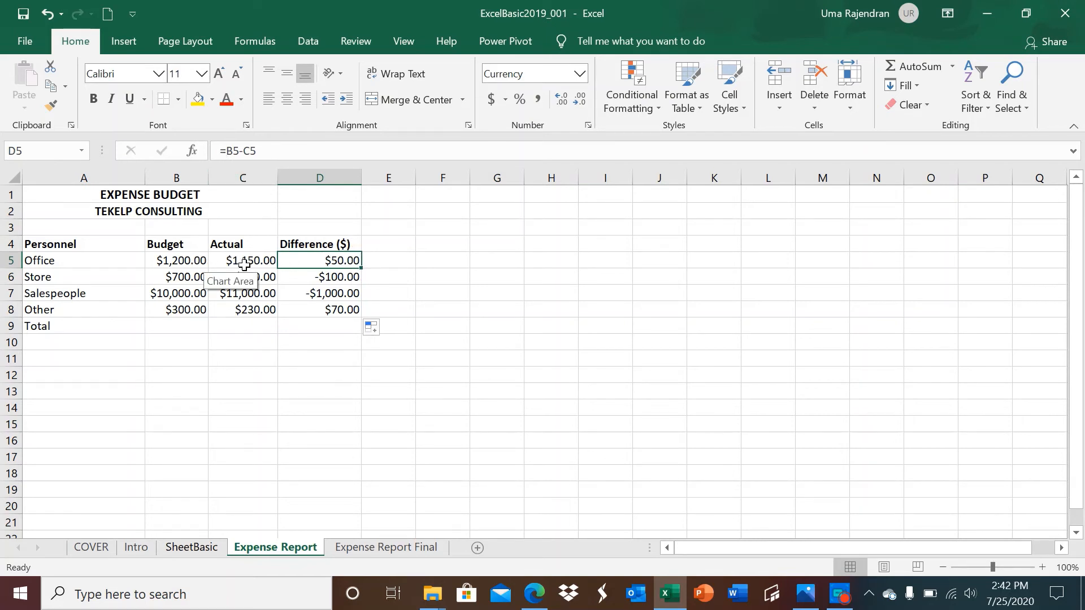
left_click(320, 277)
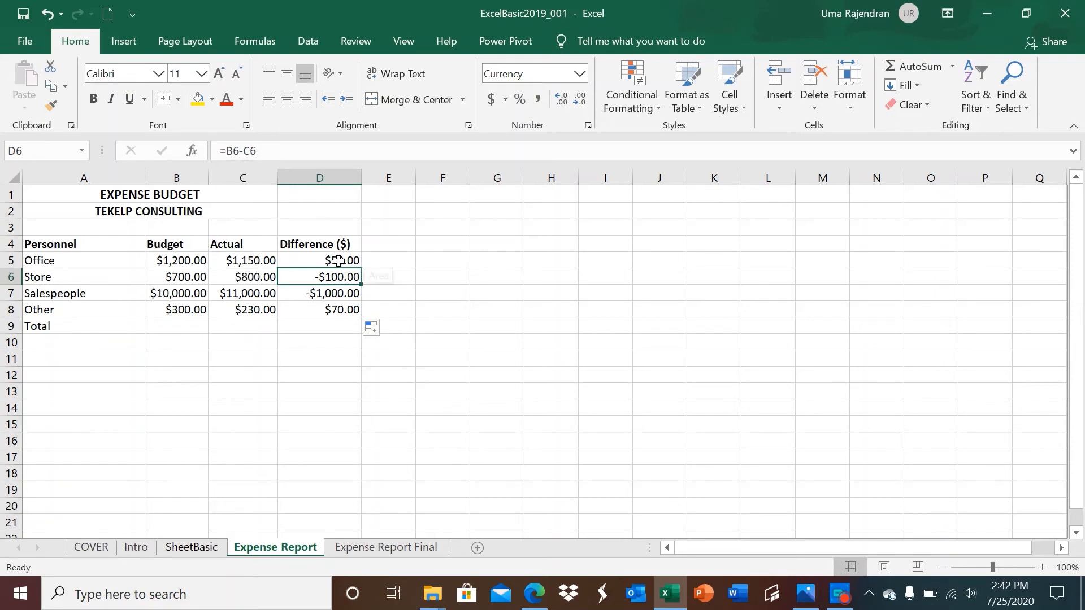
left_click(340, 294)
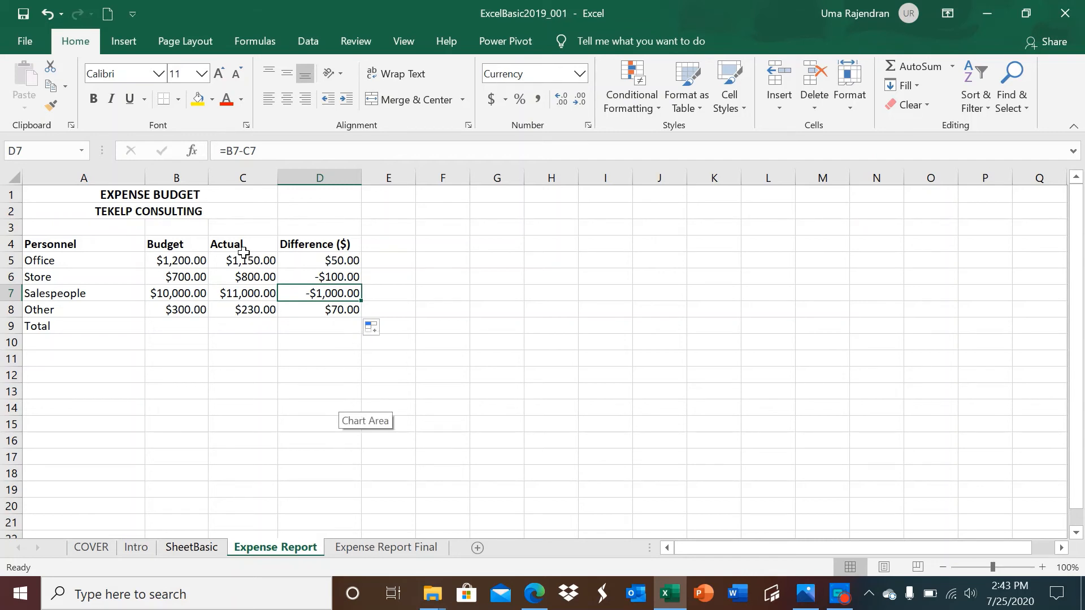
- On the Expense Report Final sheet, apply the Currency number format to the Personnel amounts in cells B5:C8
left_click(370, 550)
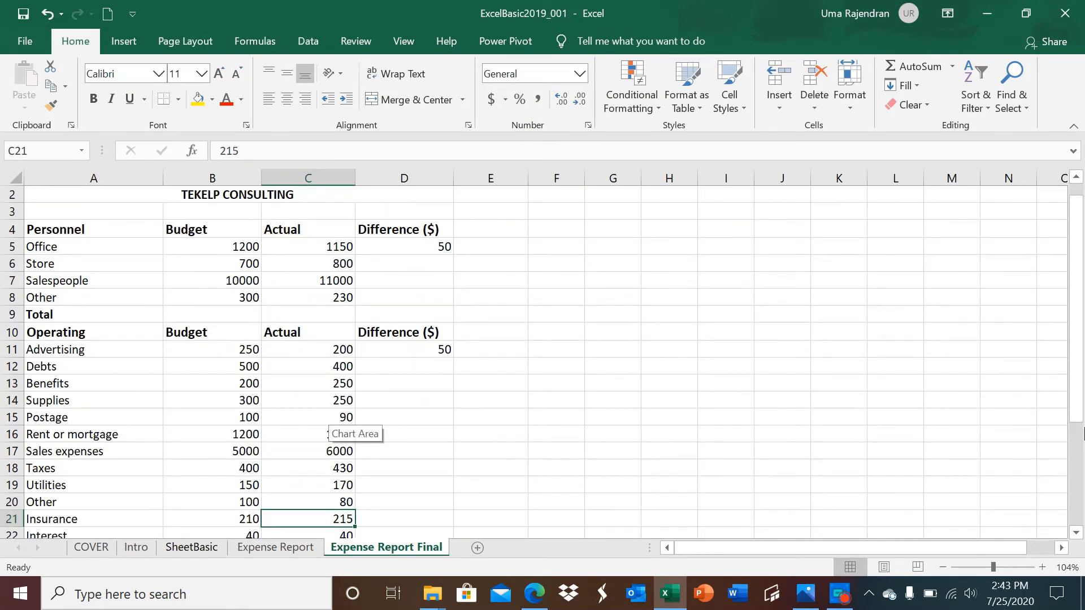
left_click(1076, 179)
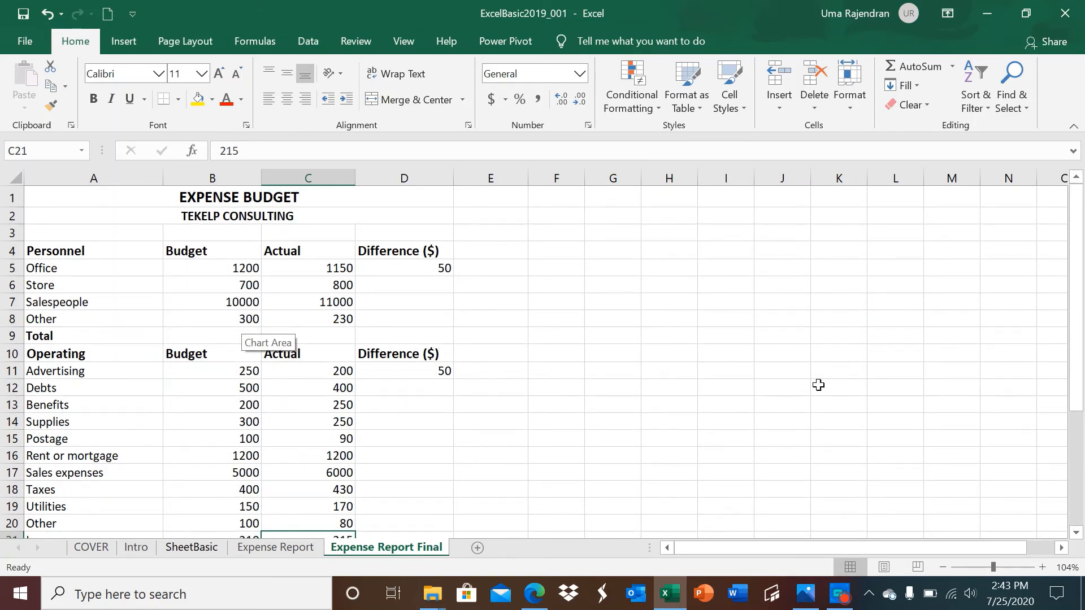
mouse_move(1075, 380)
left_mouse_down()
mouse_move(1082, 511)
mouse_move(1064, 366)
left_mouse_up()
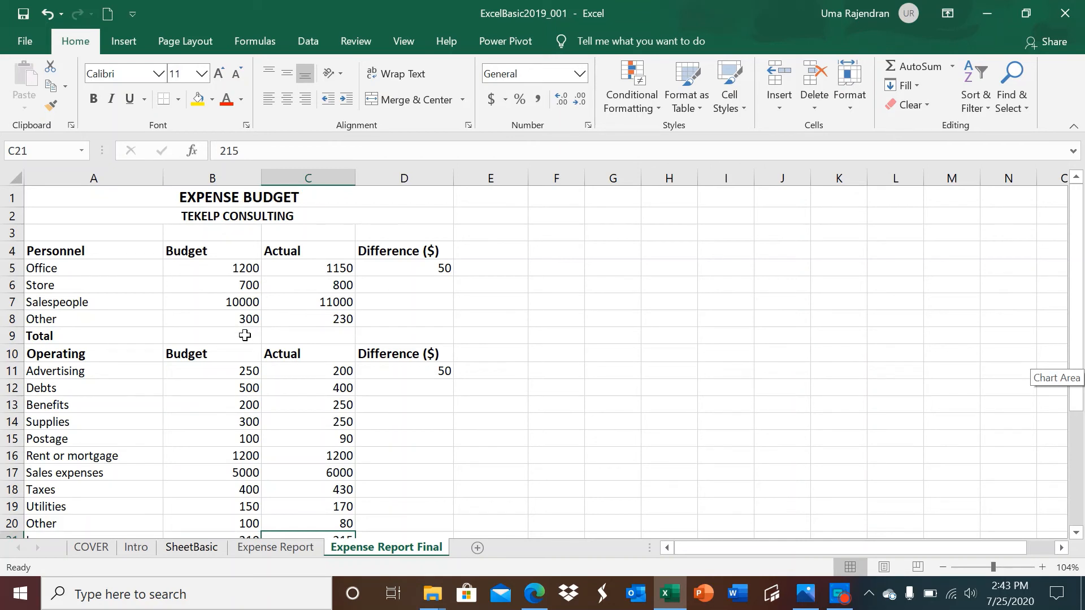
left_click(243, 267)
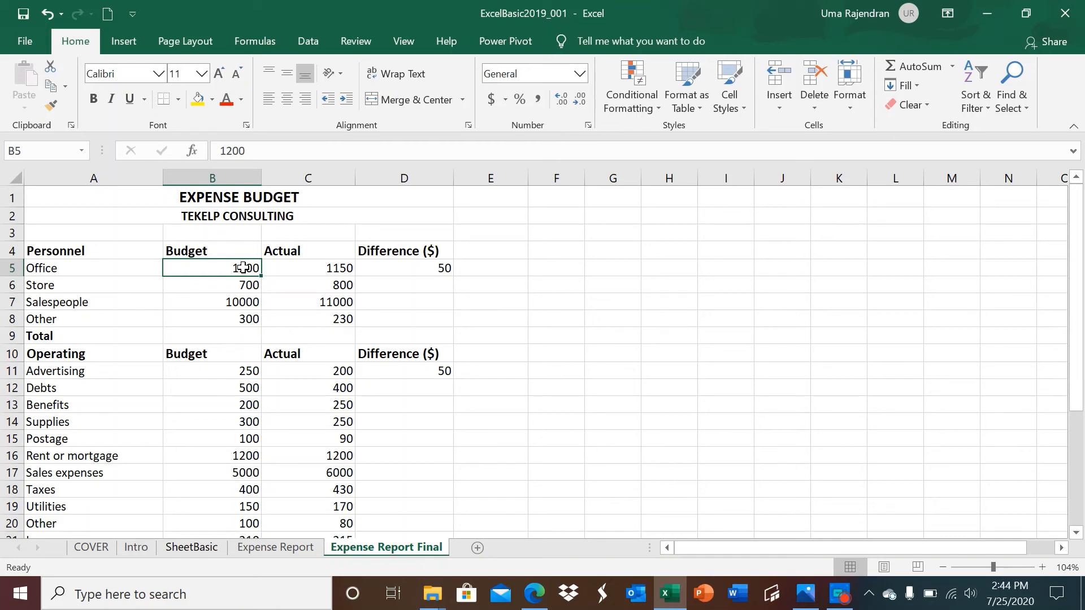
left_click_drag(243, 268, 282, 317)
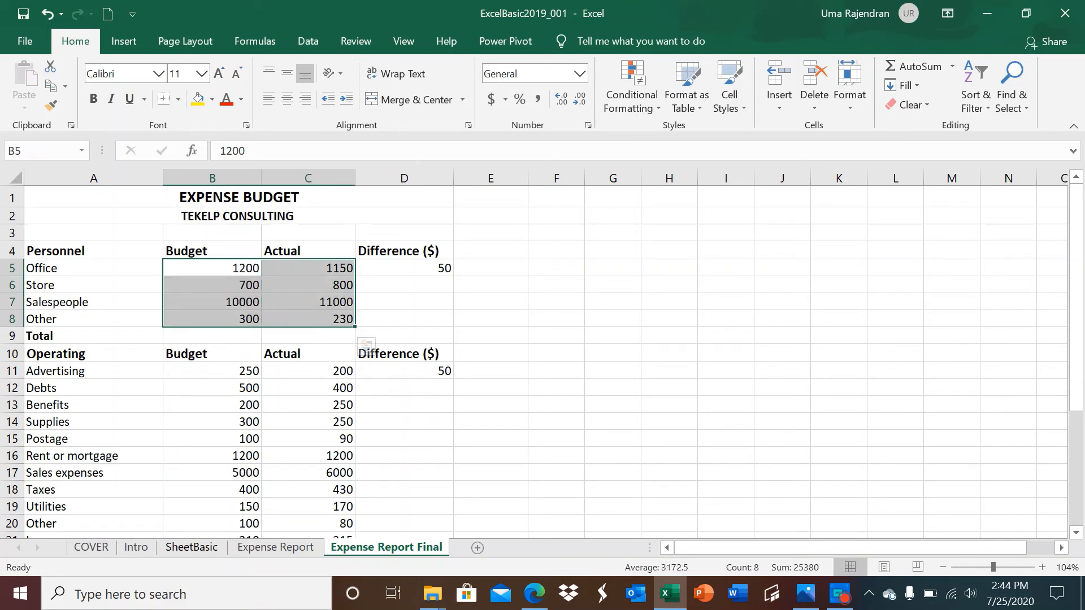
left_click(580, 75)
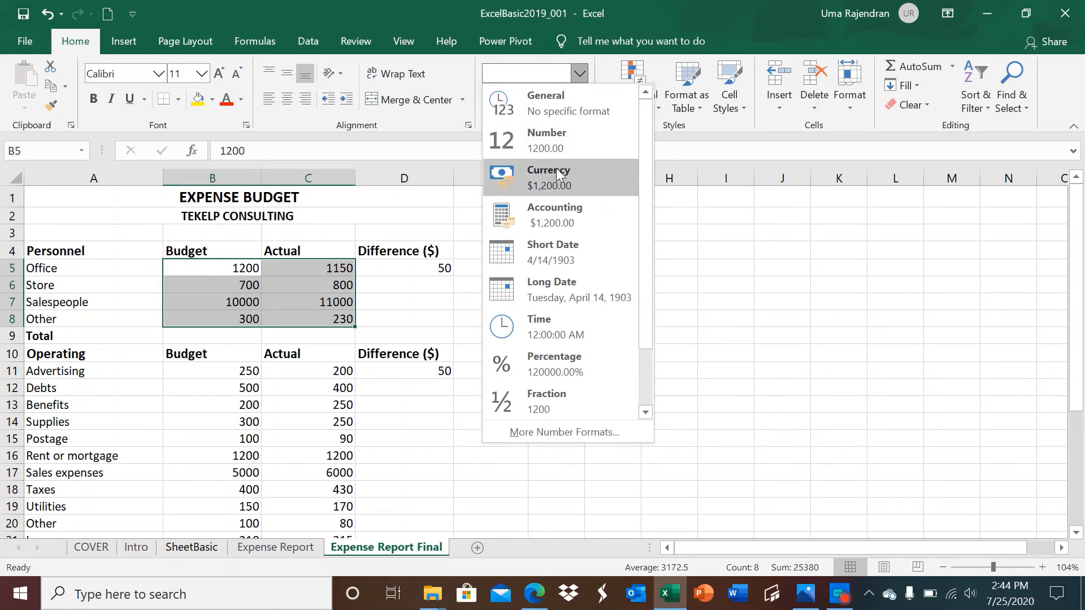
left_click(556, 172)
- Re-enter the Office difference in cell D5 as =B5-C5 and fill the formula down through D8
left_click(422, 268)
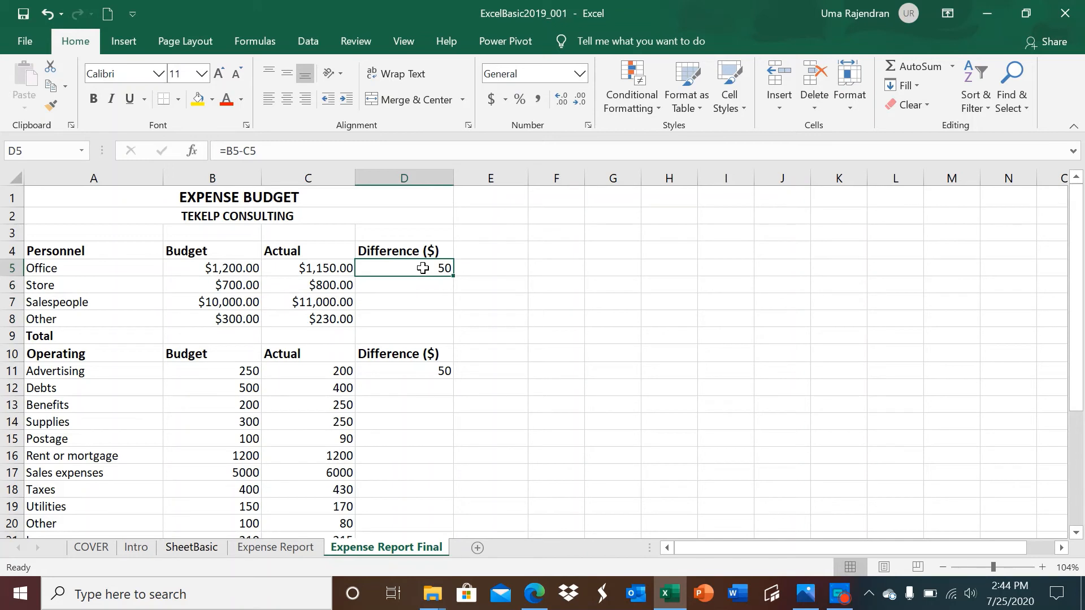
key("Delete")
type("=")
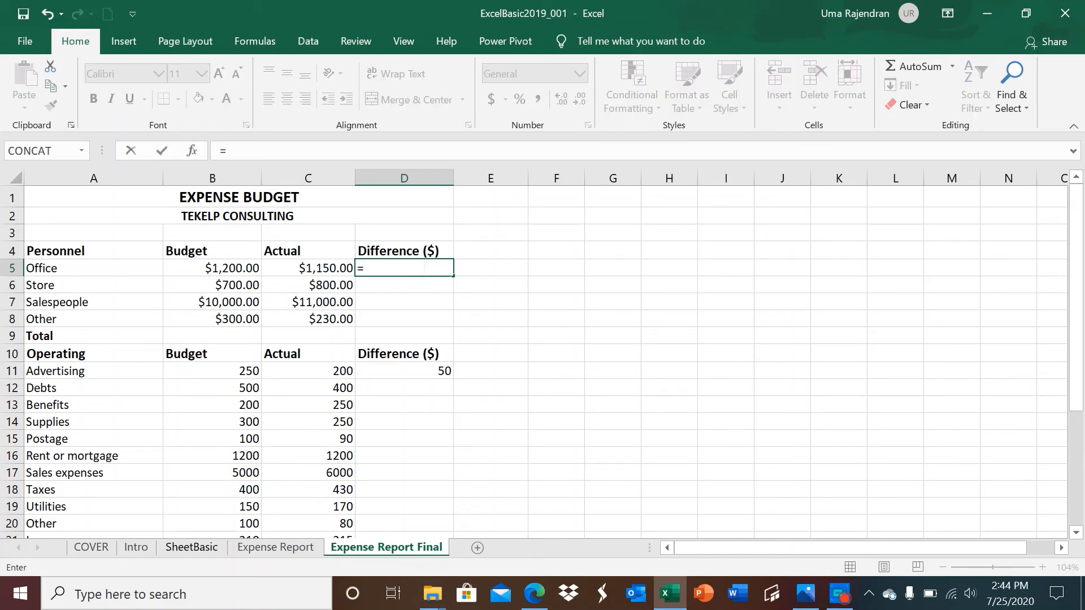
left_click(224, 268)
type("-")
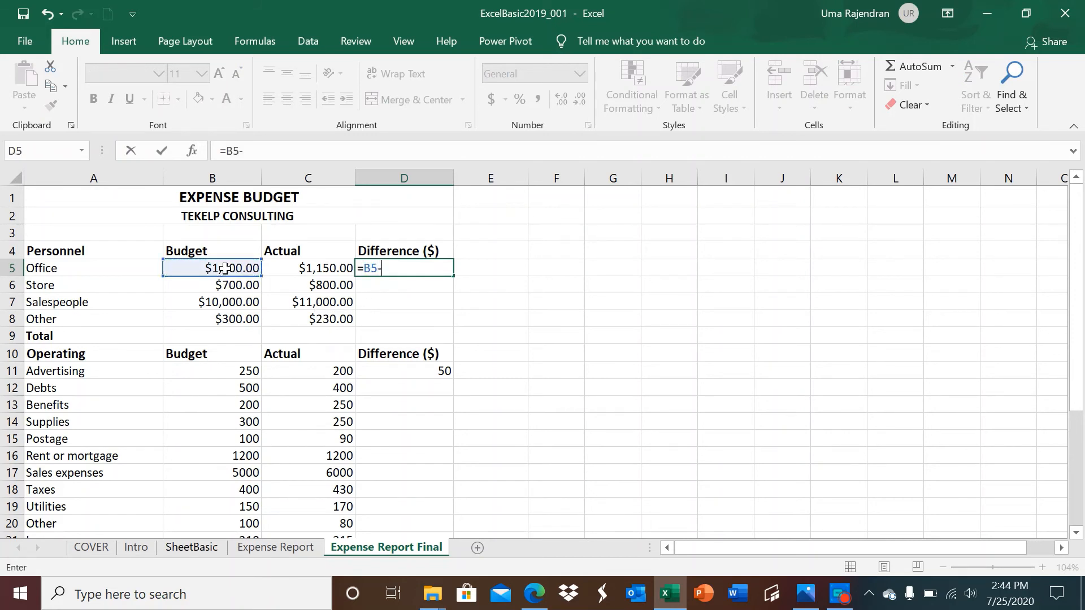
left_click(292, 267)
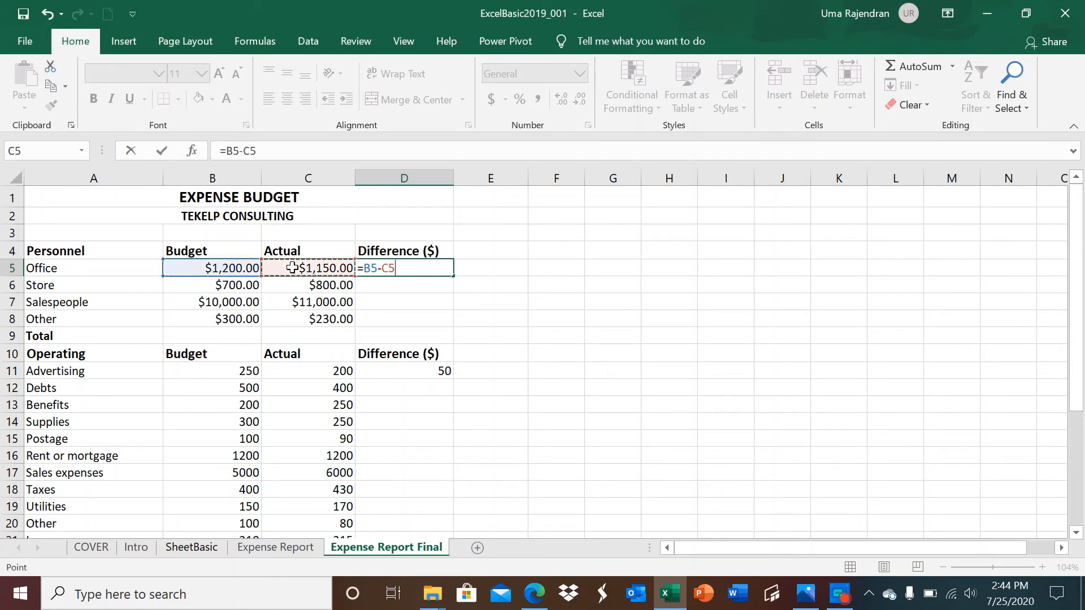
key("Return")
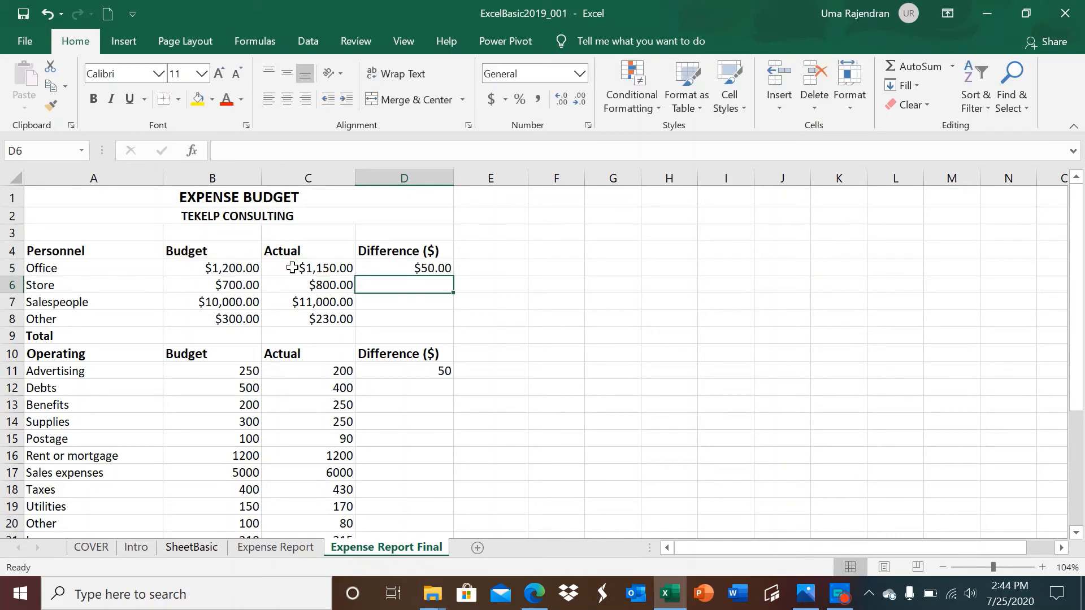
left_click(412, 267)
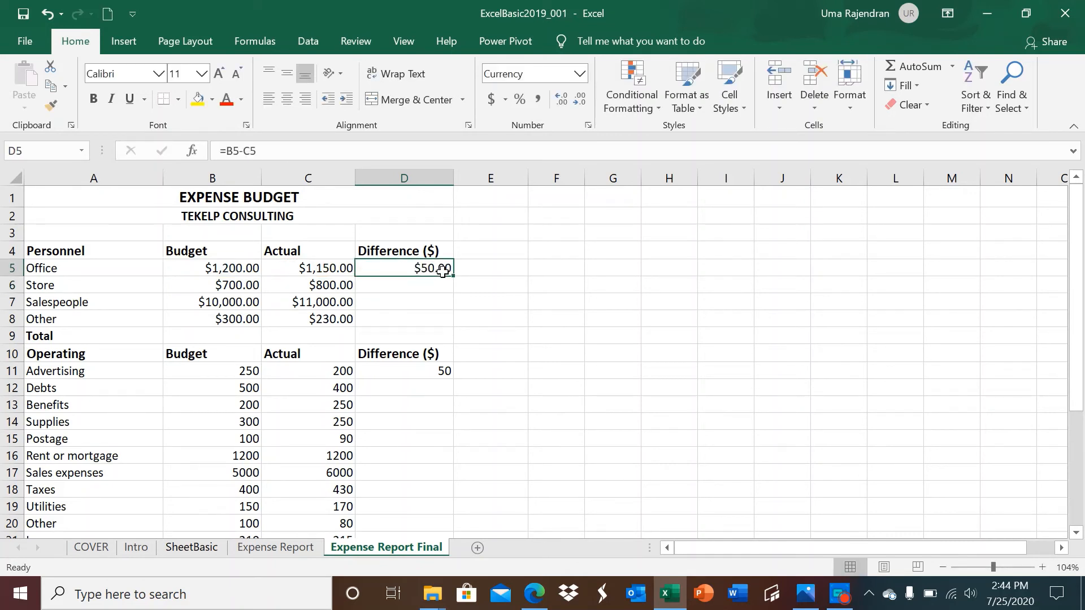
left_click_drag(451, 276, 451, 318)
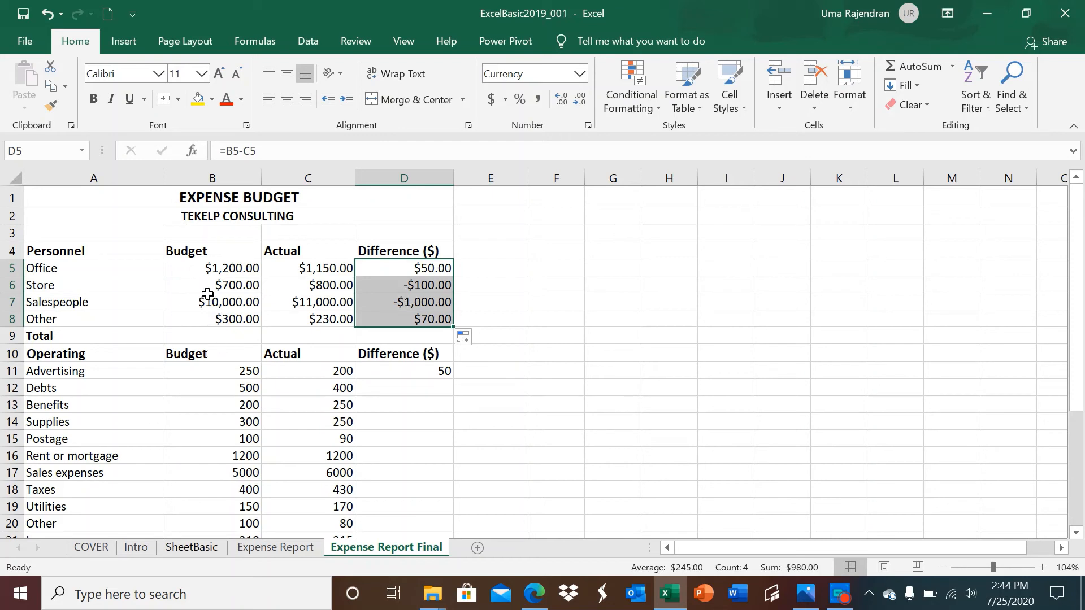
- Total the Personnel Budget amounts in cell B9 with the formula =SUM(B5:B8)
left_click(218, 338)
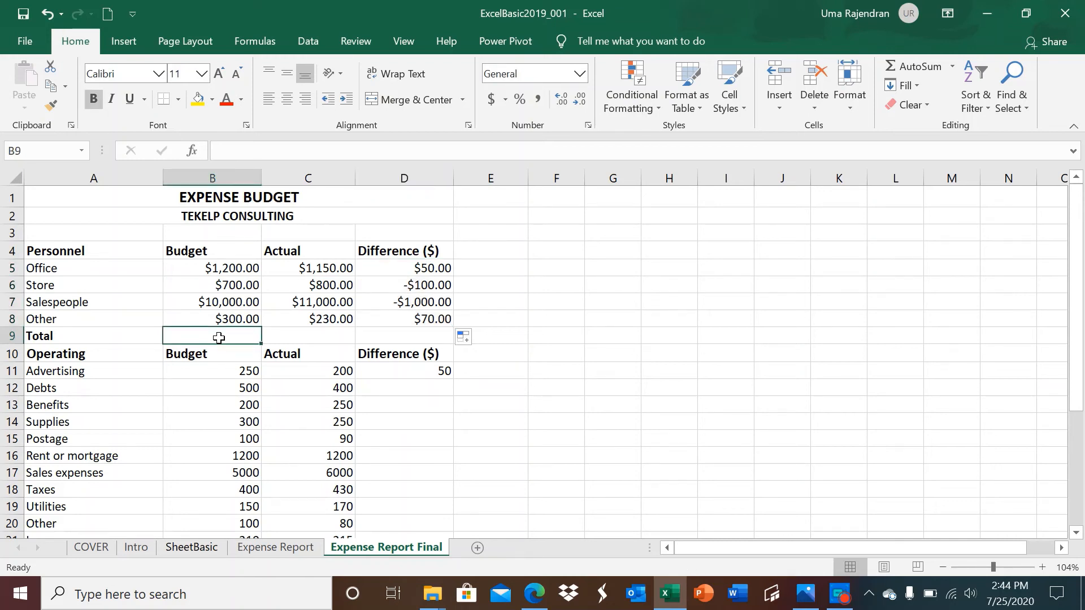
type("=")
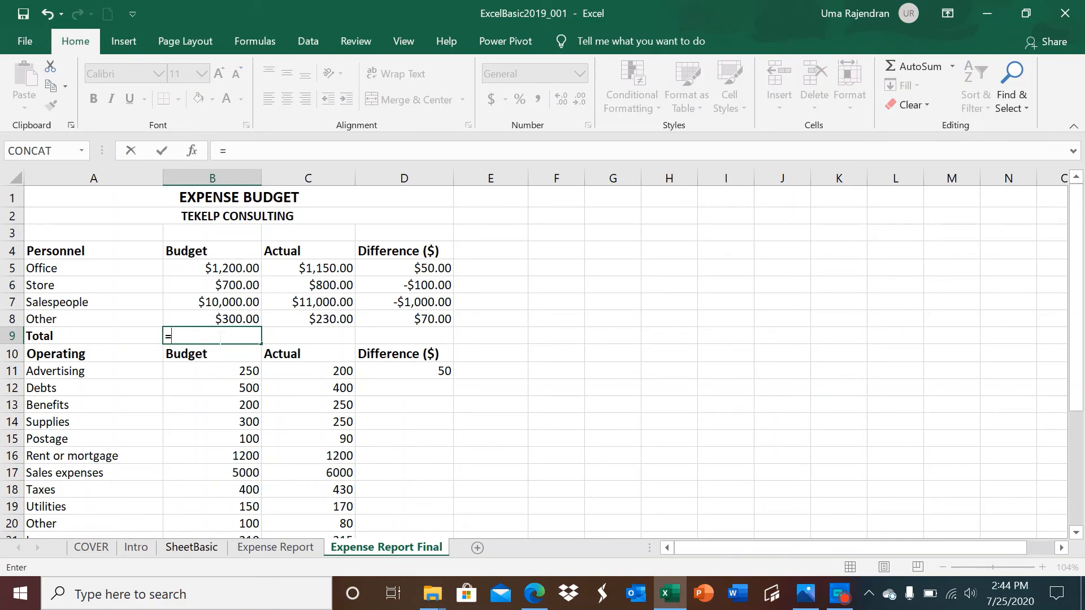
key("F2")
type("SU")
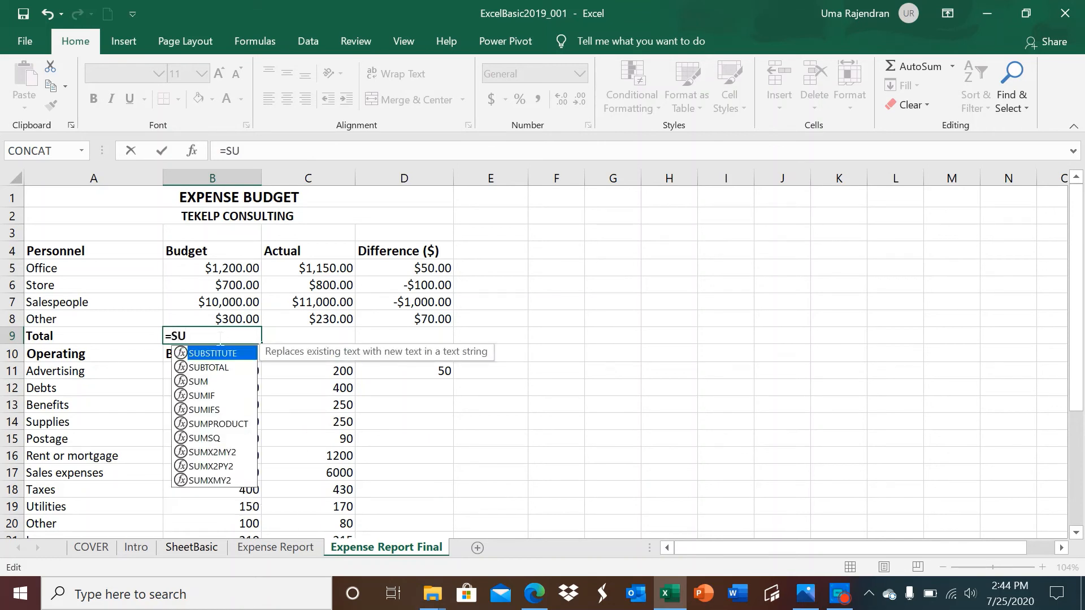
type("M")
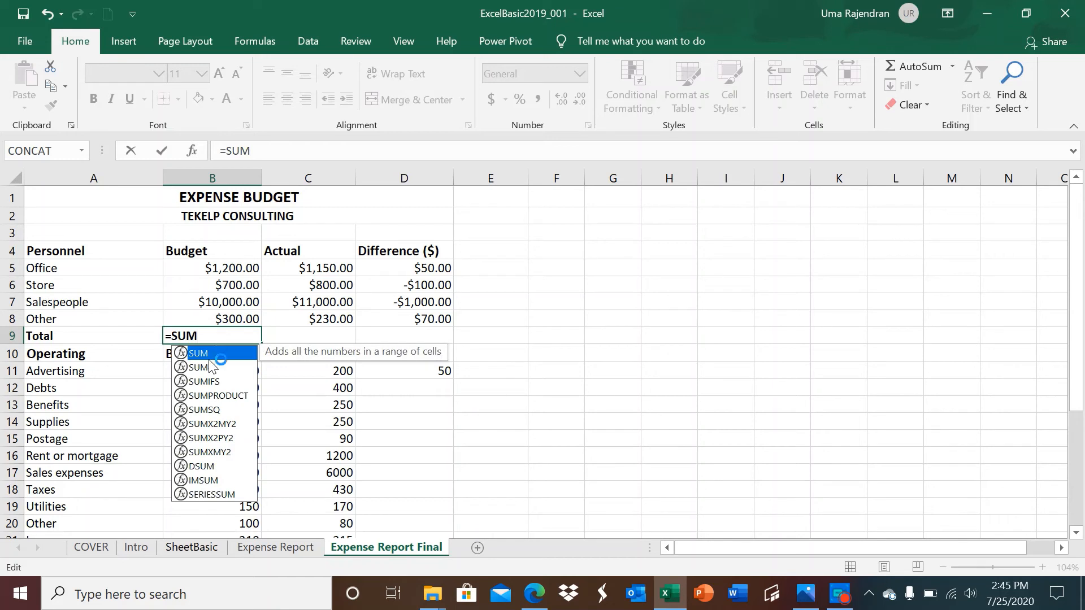
double_click(202, 354)
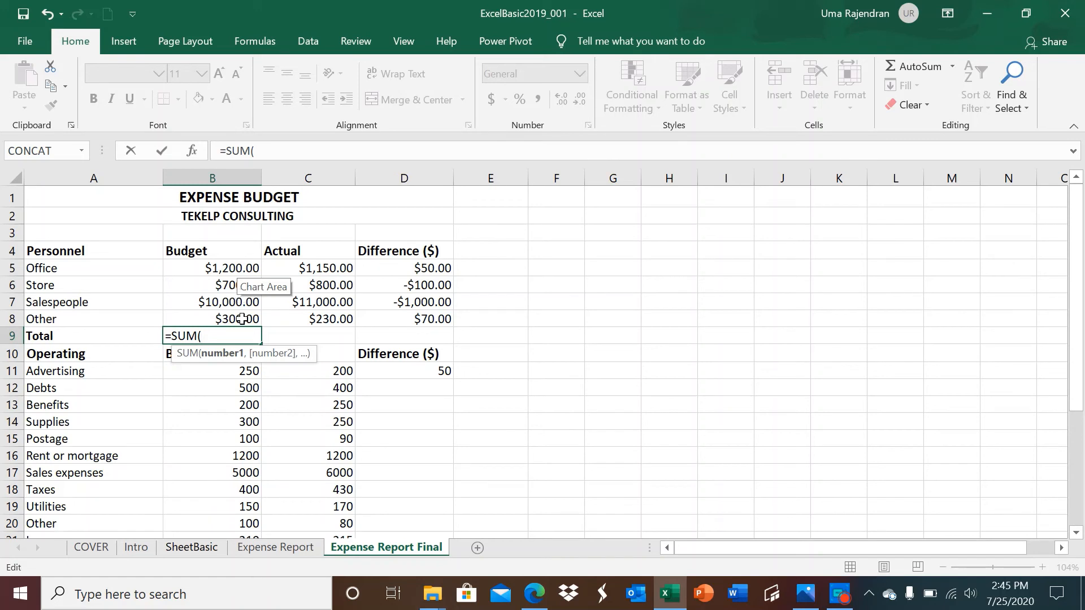
left_click(227, 267)
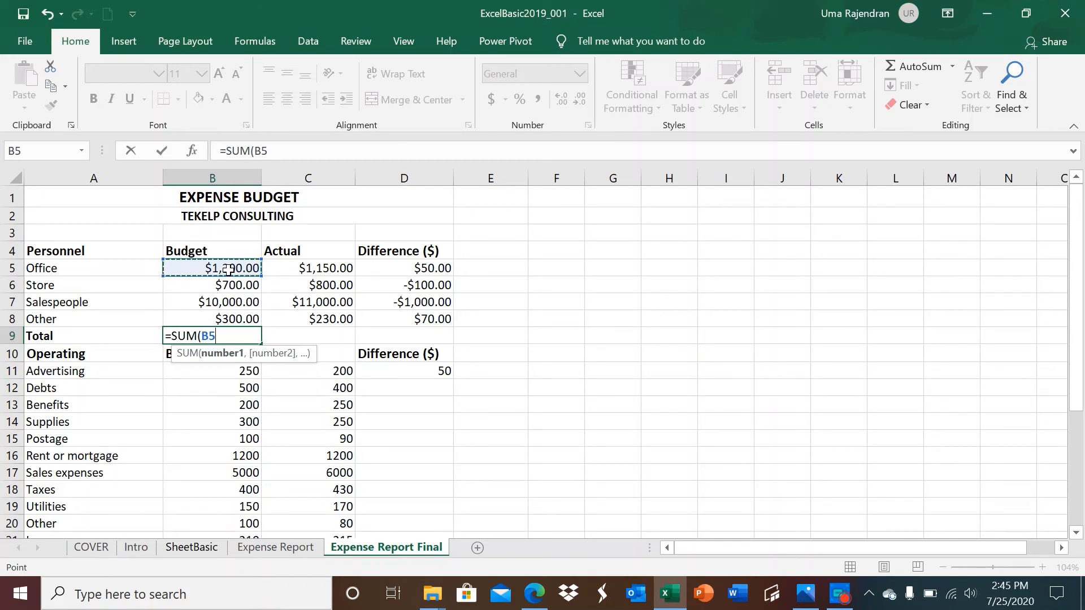
left_click_drag(229, 274, 237, 310)
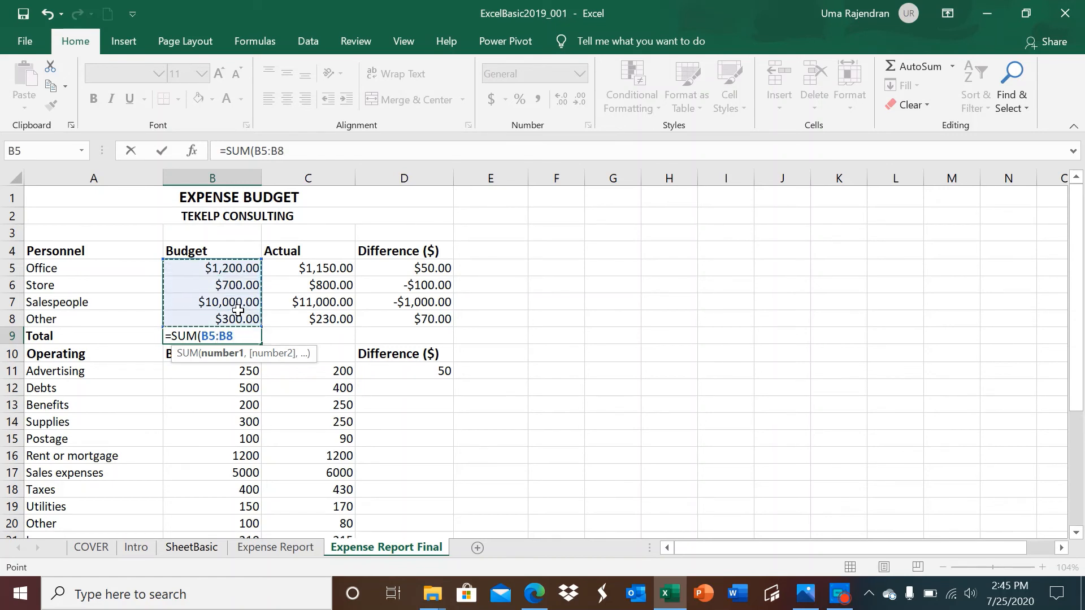
type(")")
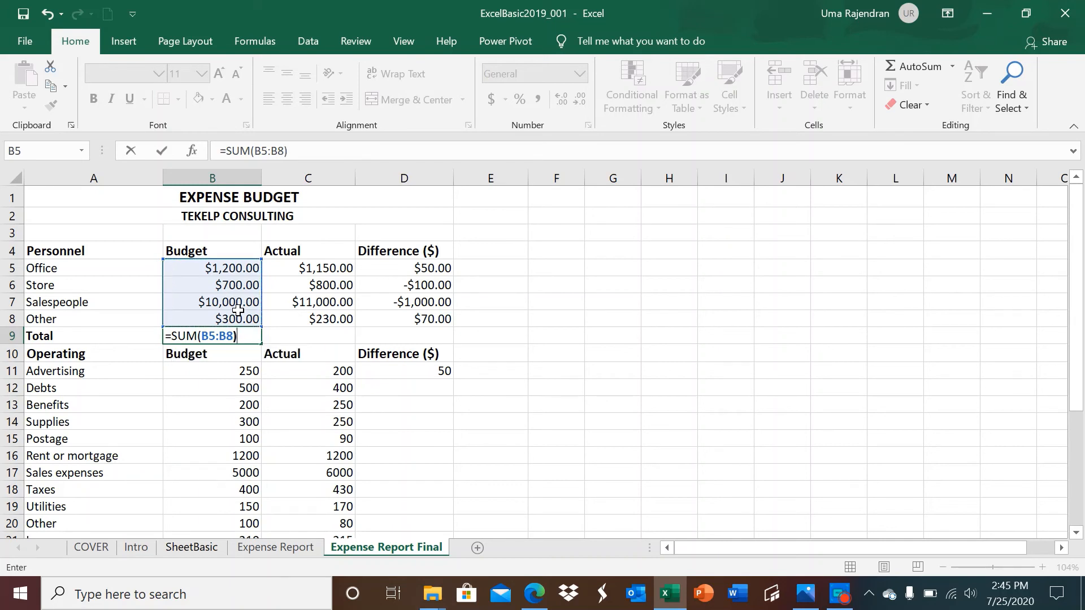
key("Return")
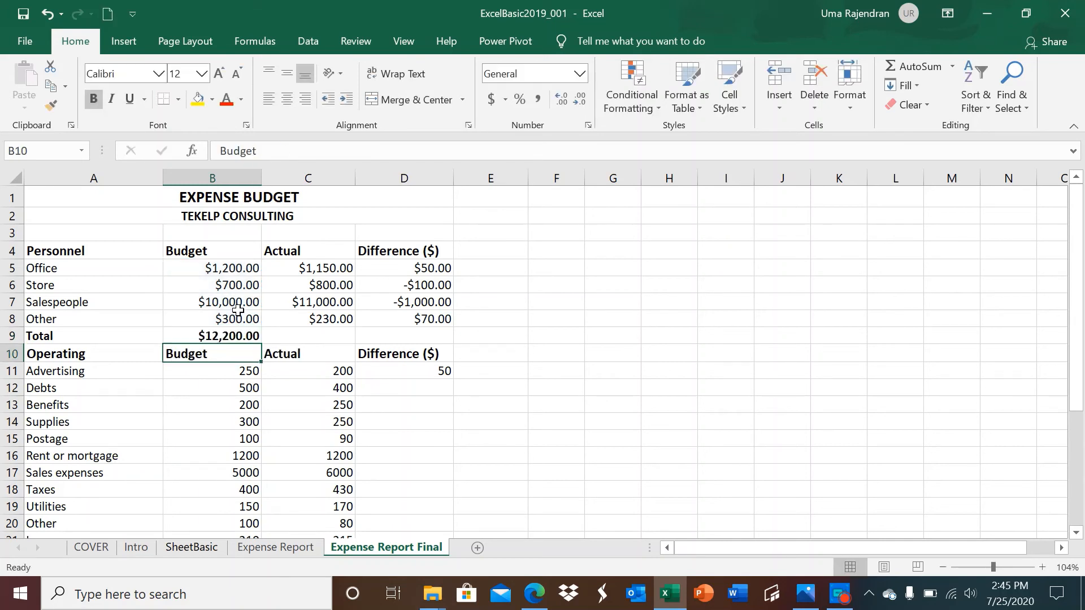
- Fill the Personnel total formula from cell B9 across to D9 and inspect the formulas in C9 and D9
left_click(228, 338)
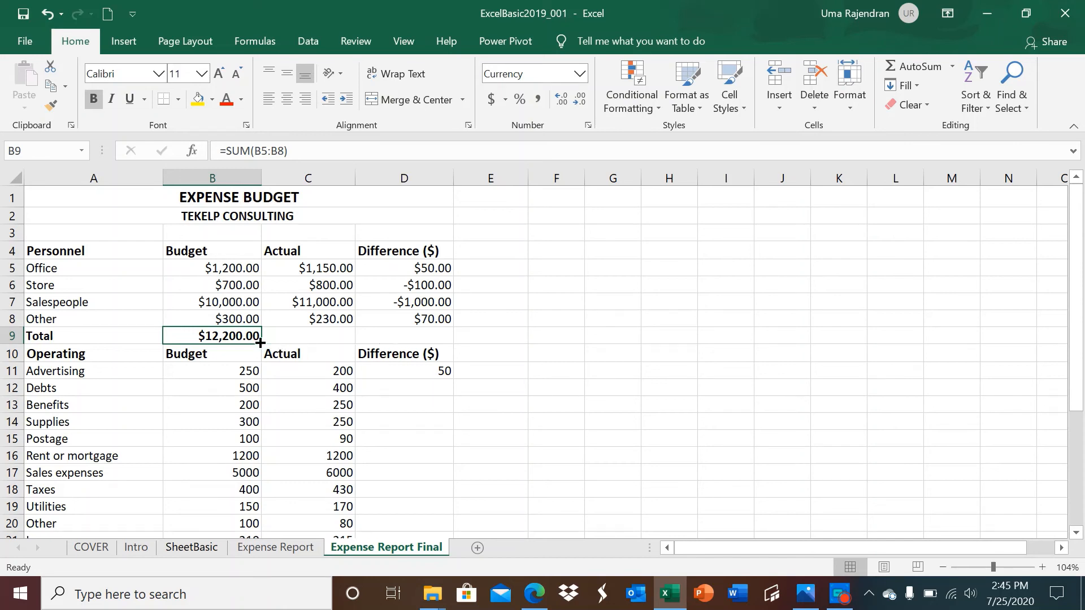
left_click_drag(260, 343, 421, 341)
left_click(493, 385)
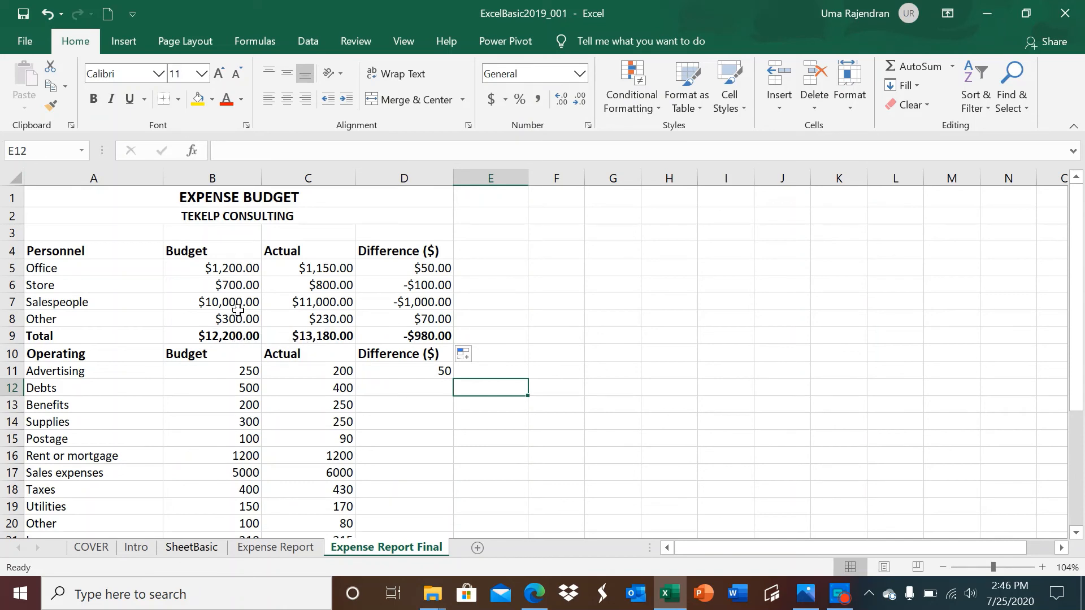
left_click(331, 339)
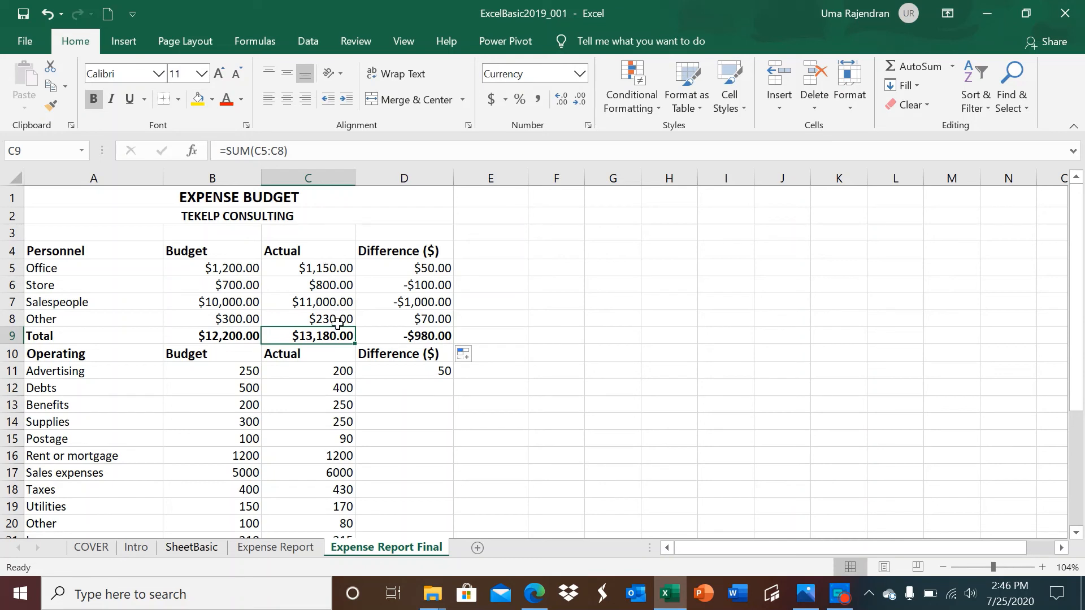
left_click(415, 339)
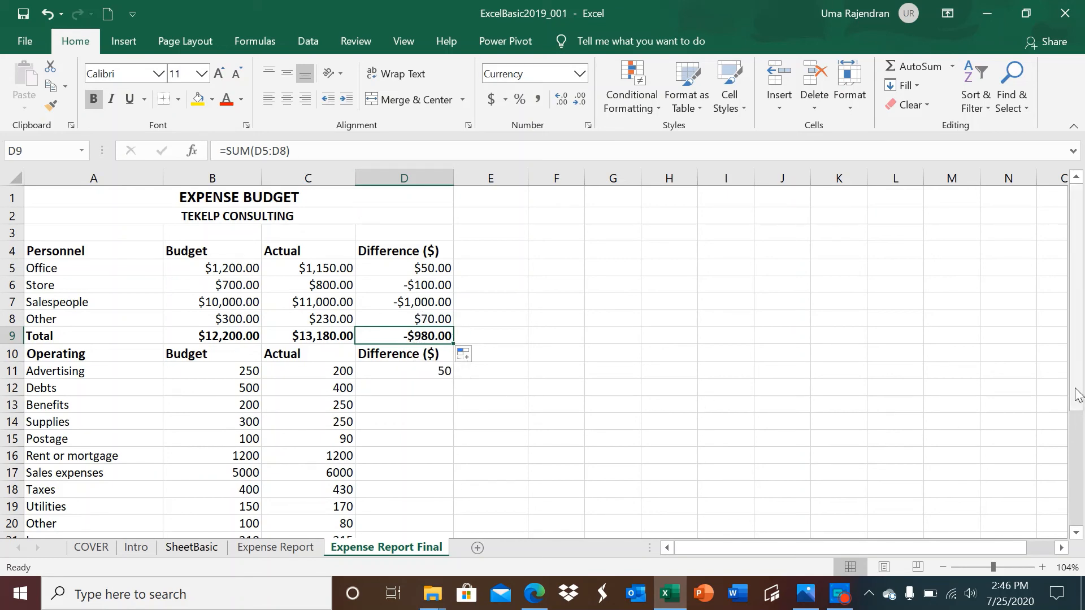
- Apply the Currency number format to the Operating Budget and Actual amounts in cells B11:C29
left_click_drag(1077, 396, 1077, 469)
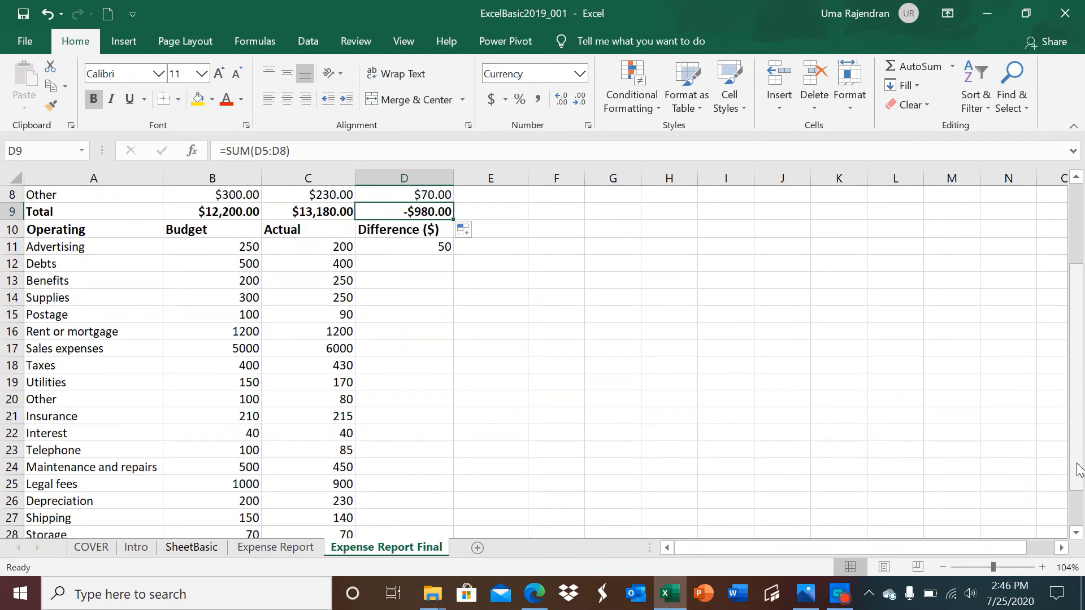
left_click_drag(249, 246, 288, 477)
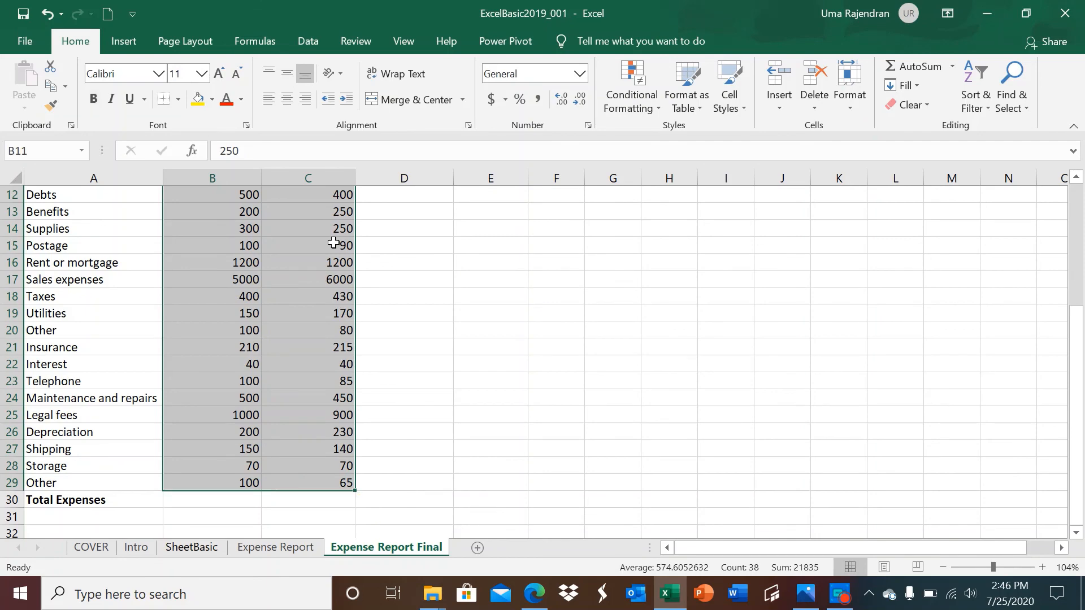
left_click(579, 74)
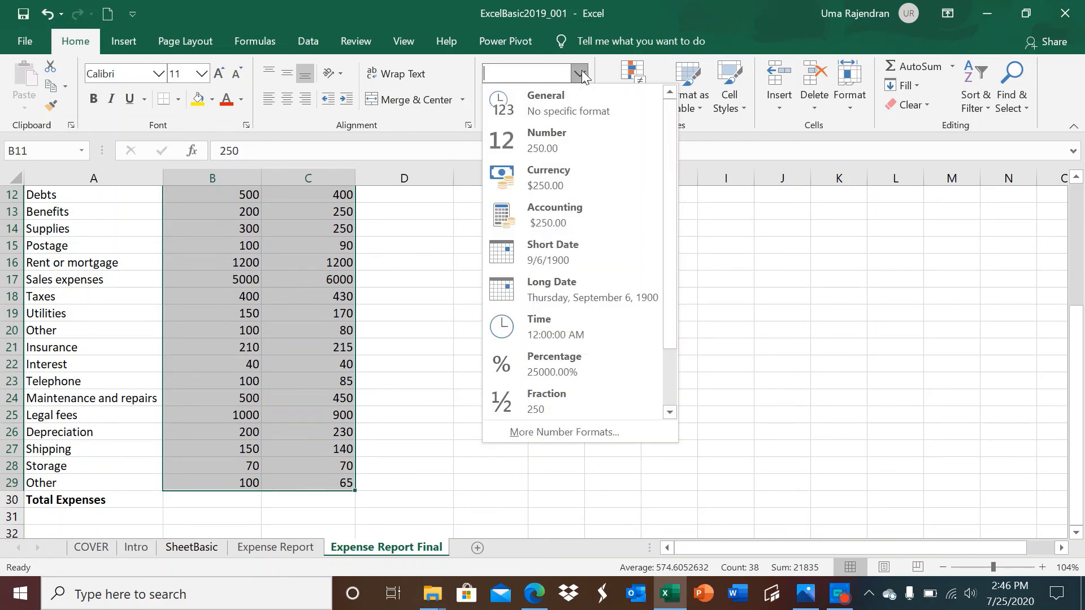
left_click(557, 170)
- Clear the Advertising difference in cell D11 and enter the formula =B11-C11 by referencing the Budget and Actual cells
left_click(386, 351)
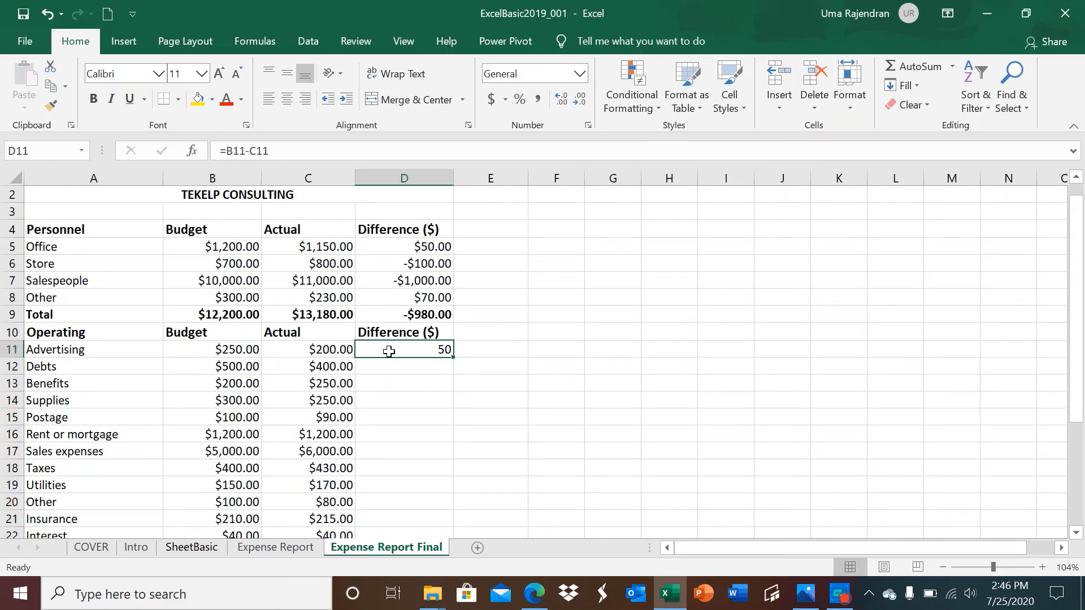
key("Delete")
type("=")
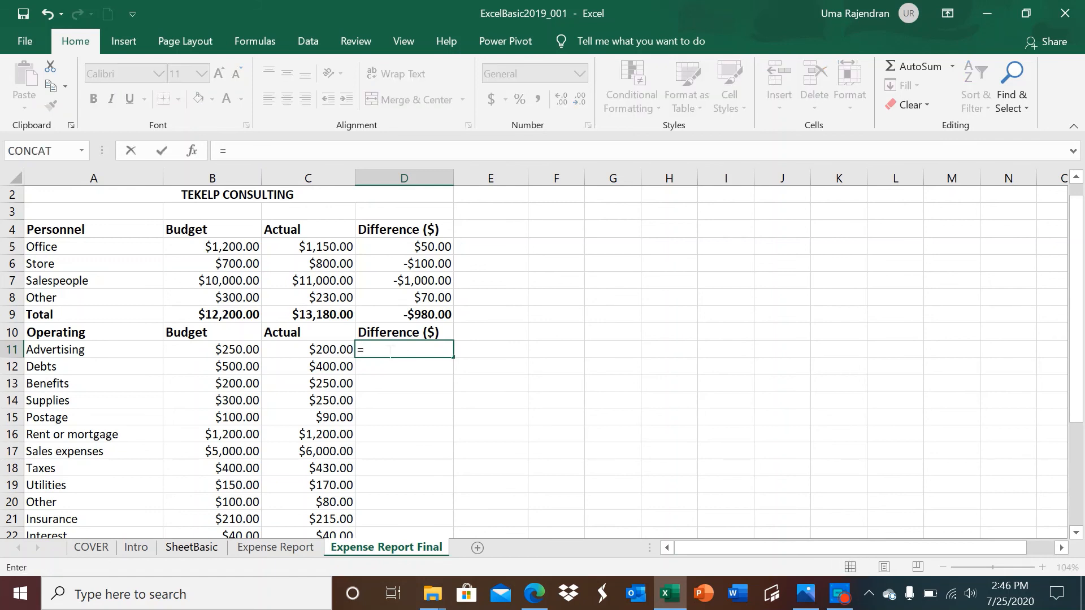
left_click(248, 351)
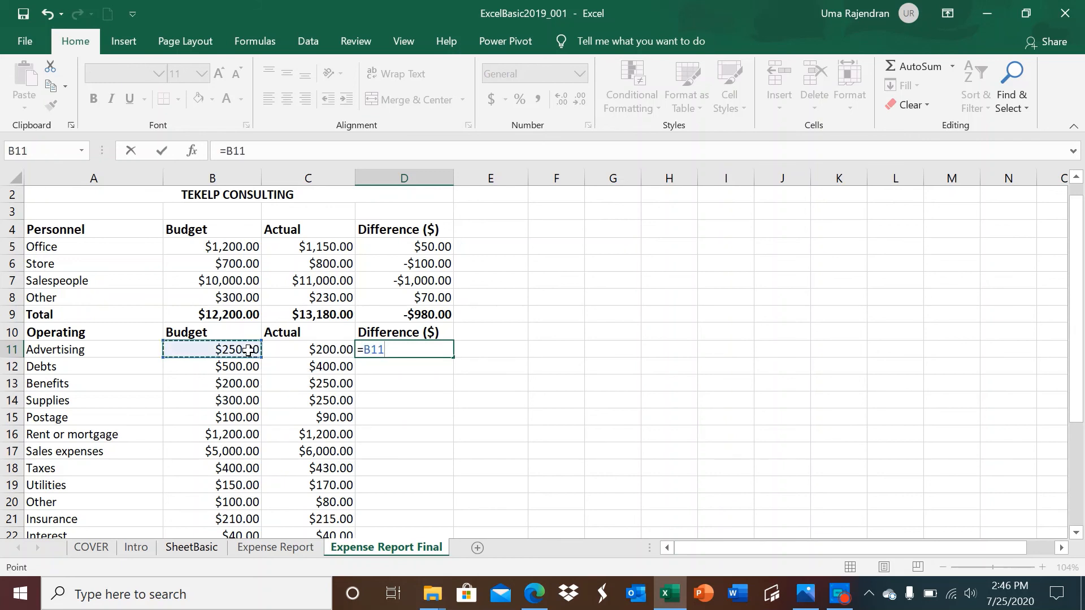
type("-")
left_click(316, 350)
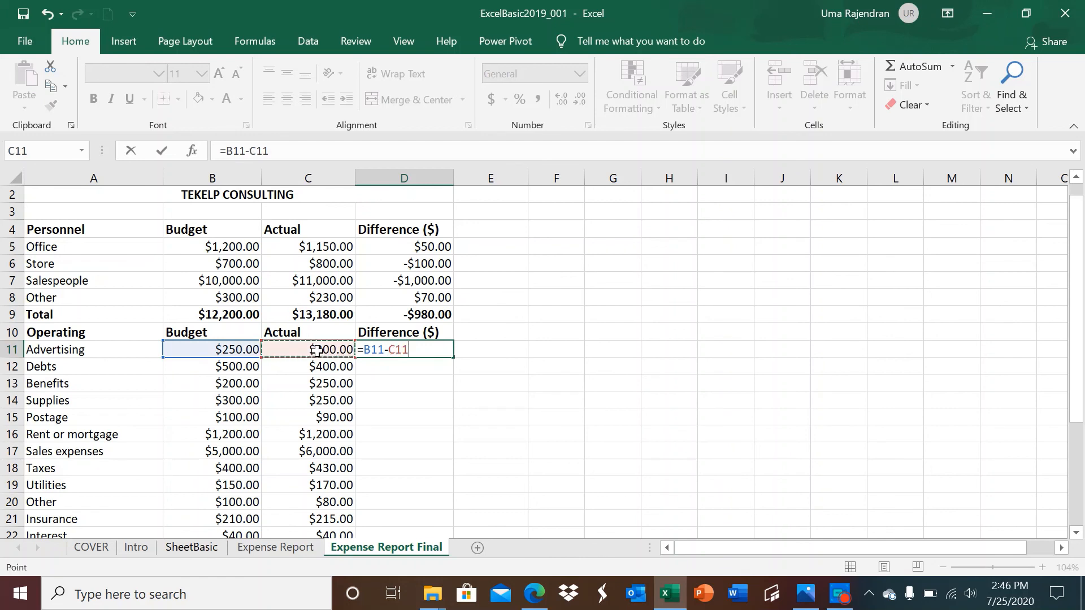
key("Return")
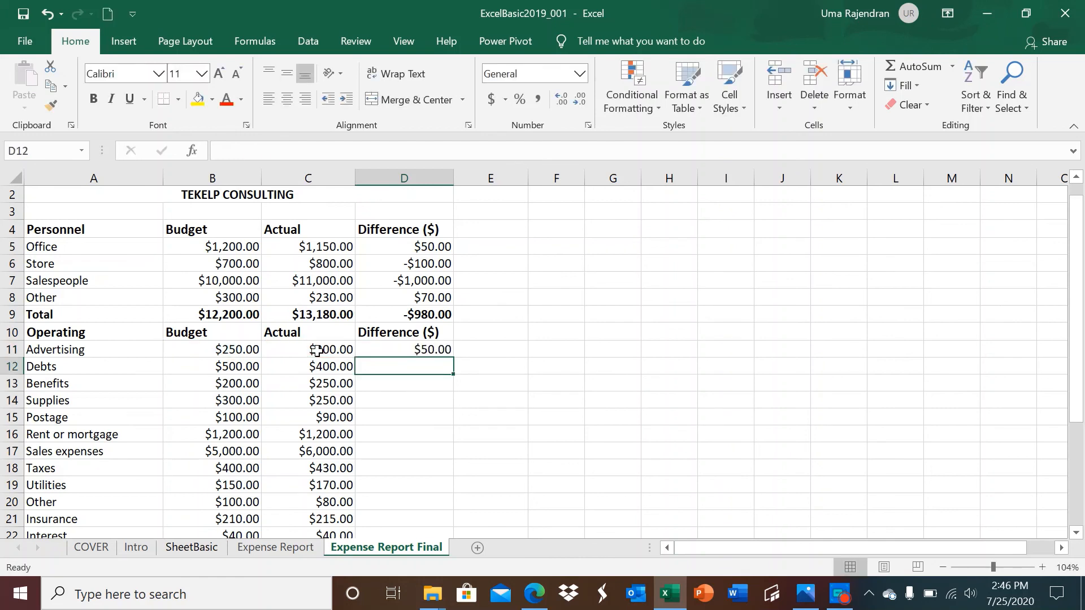
- Fill the Operating difference formula from cell D11 down through D29
left_click(441, 349)
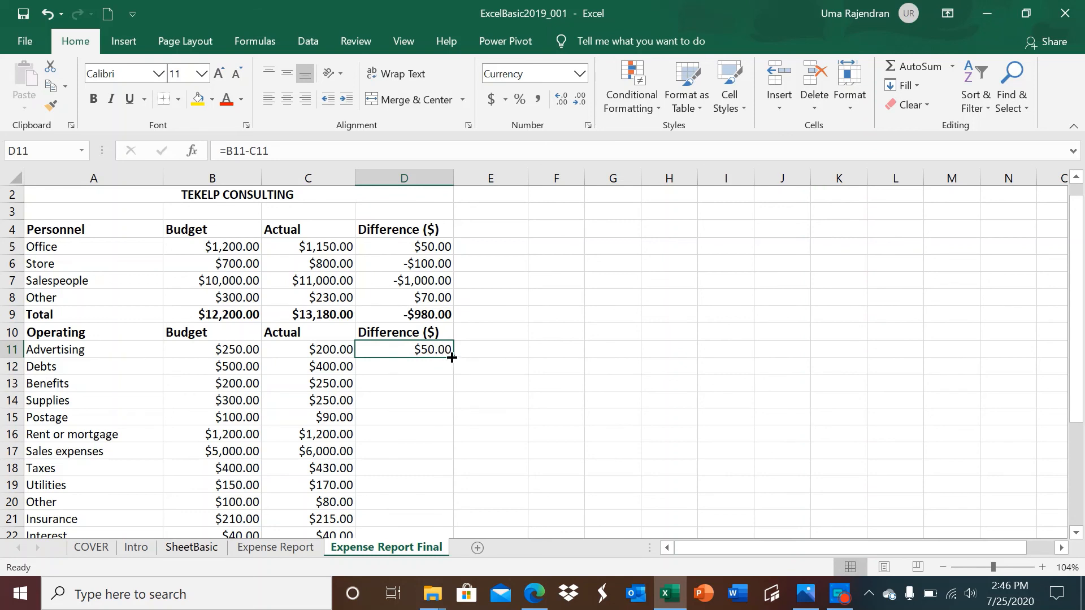
left_click_drag(452, 357, 418, 419)
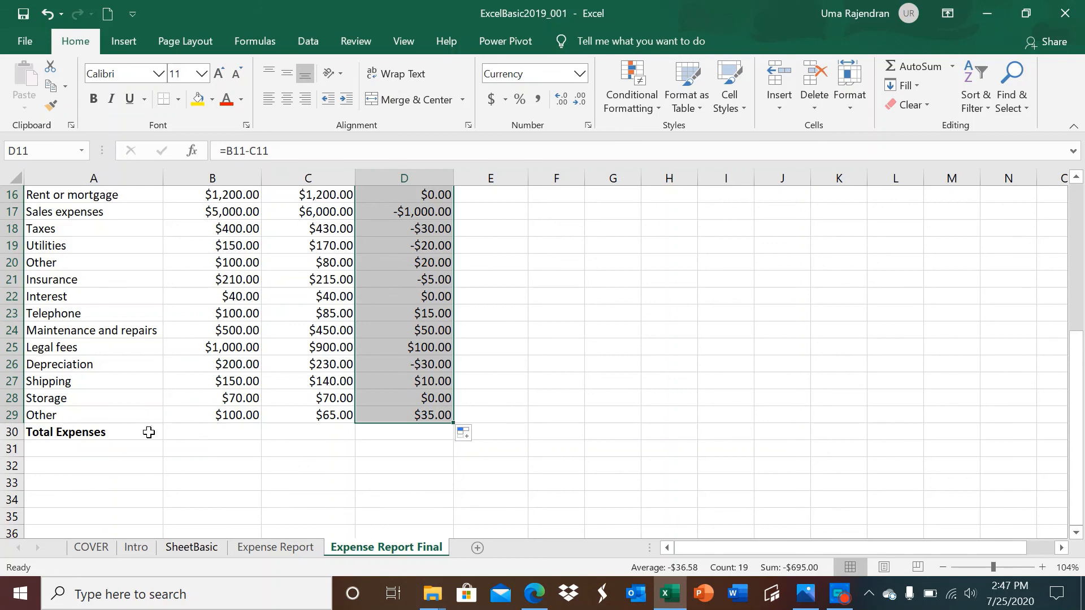
- Total the Operating Budget amounts in the Total Expenses cell B30 with the formula =SUM(B11:B29)
left_click(229, 433)
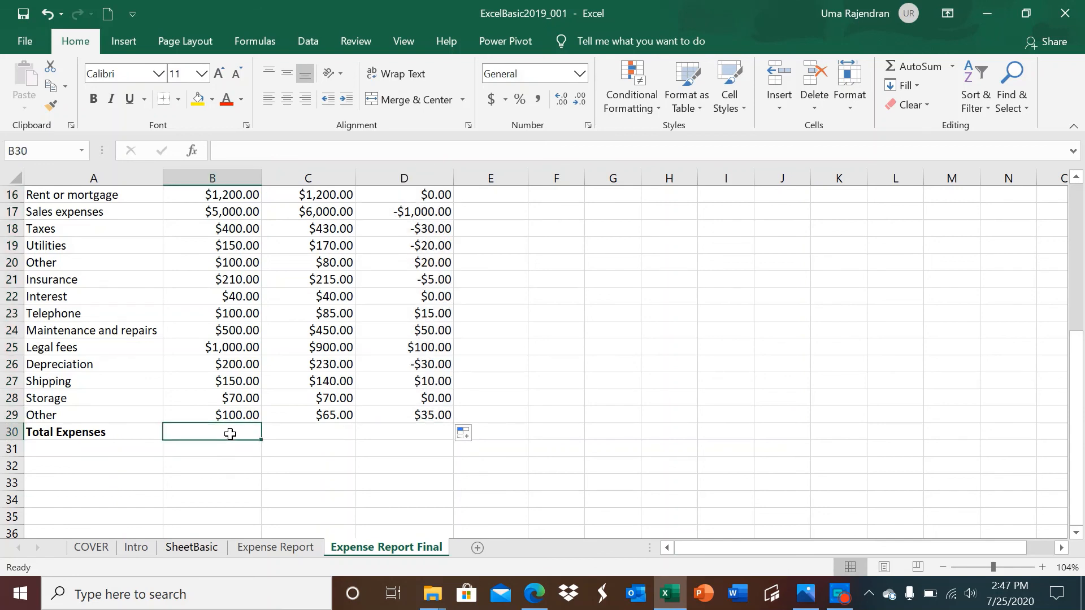
type("=")
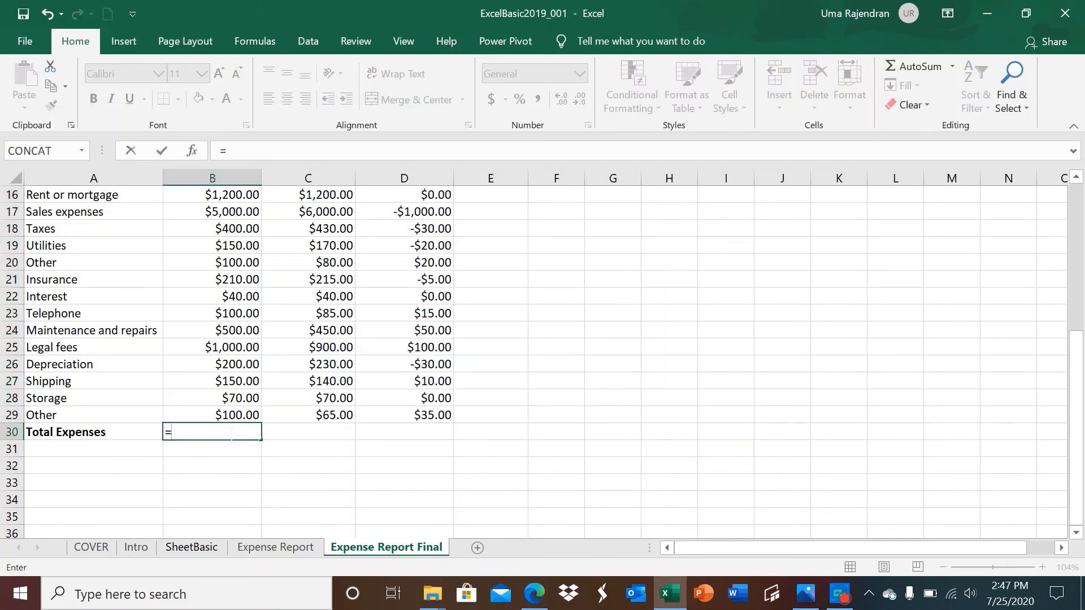
type("SUM")
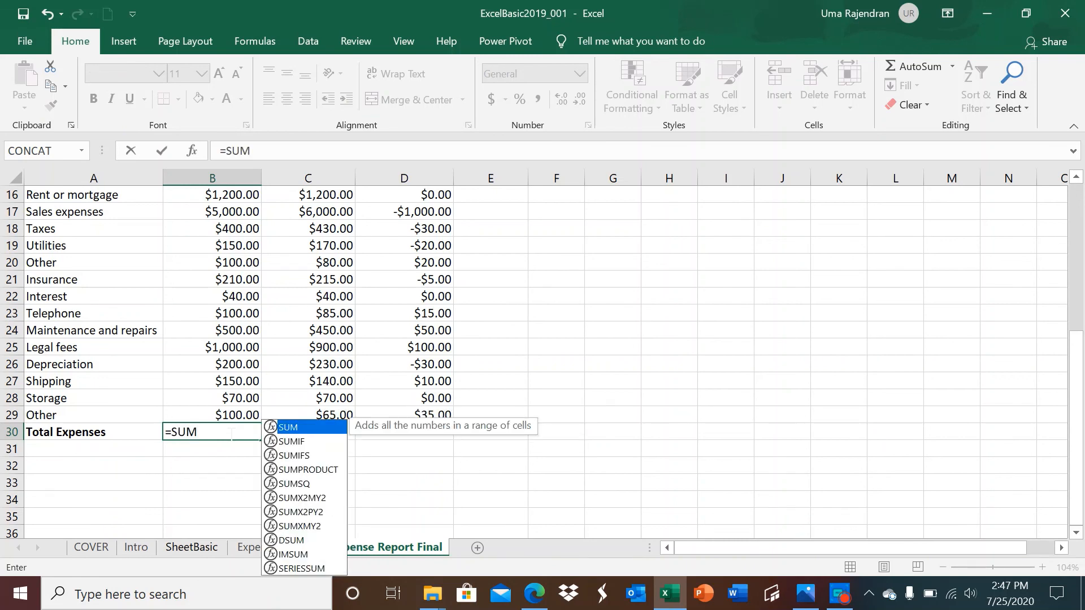
type("(")
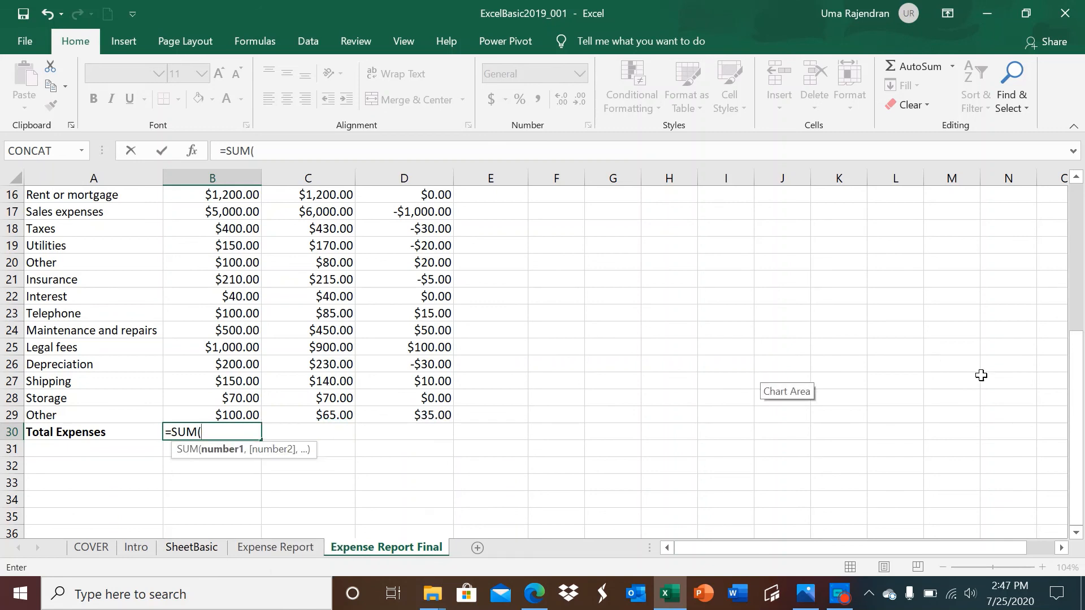
left_click_drag(1076, 387, 1065, 316)
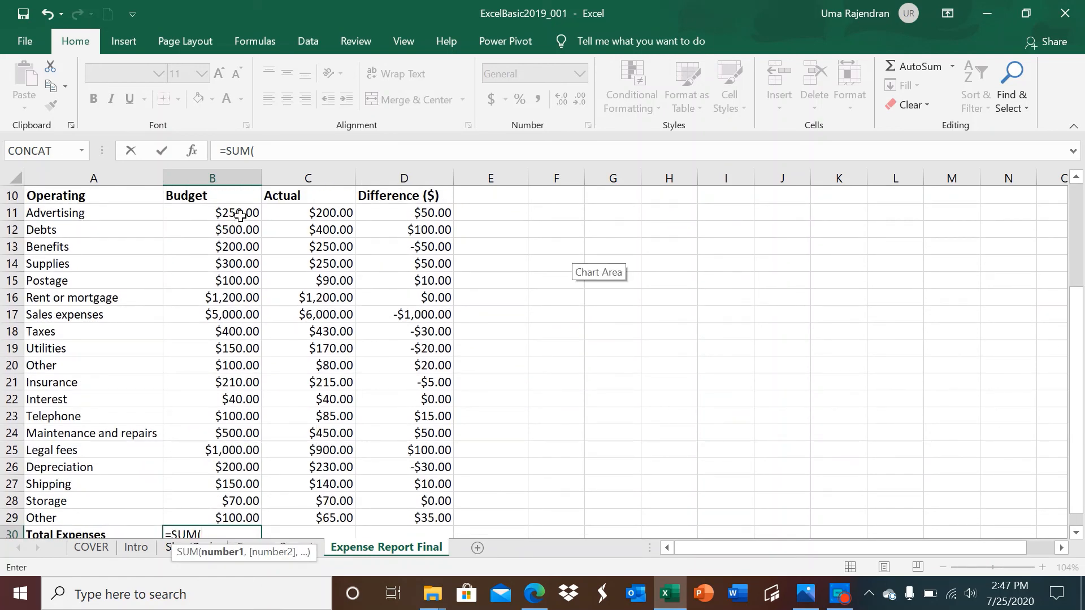
left_click_drag(242, 213, 248, 511)
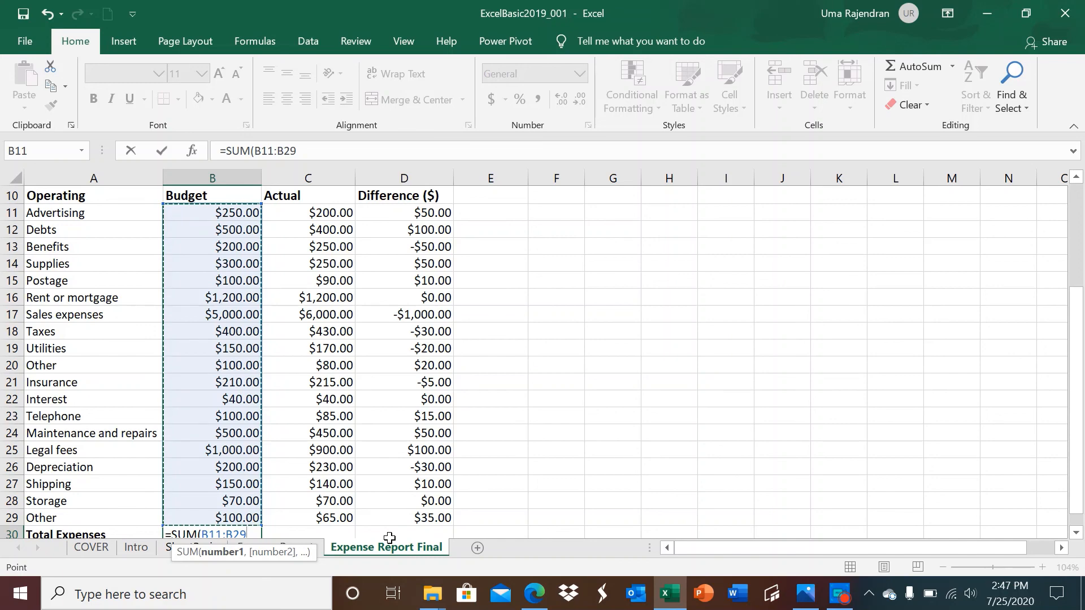
key("Return")
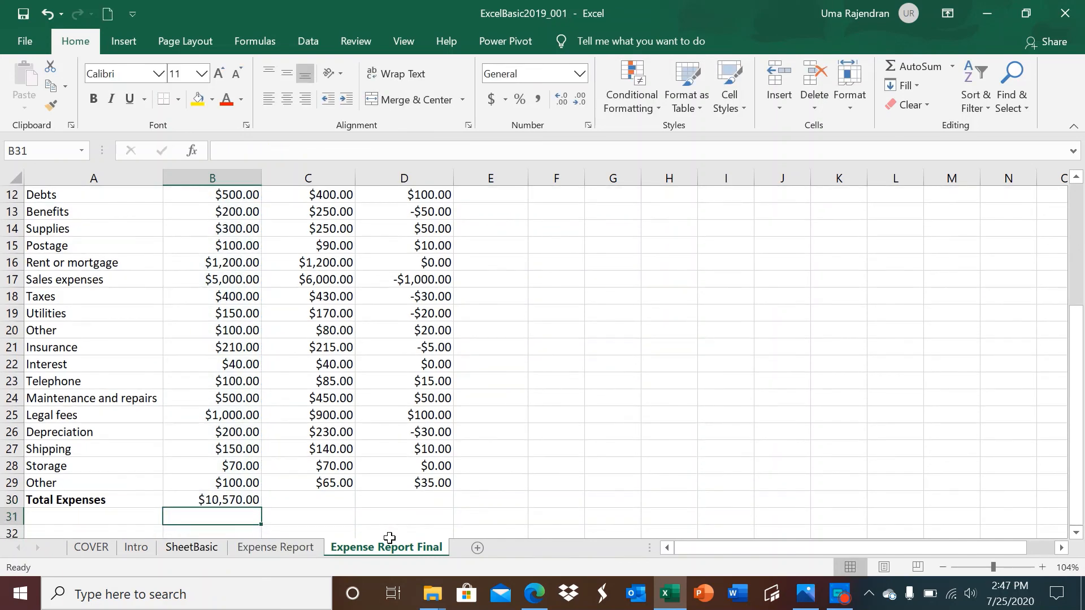
- Fill the Total Expenses formula from cell B30 across to D30, then return to the upper part of the report
left_click(258, 500)
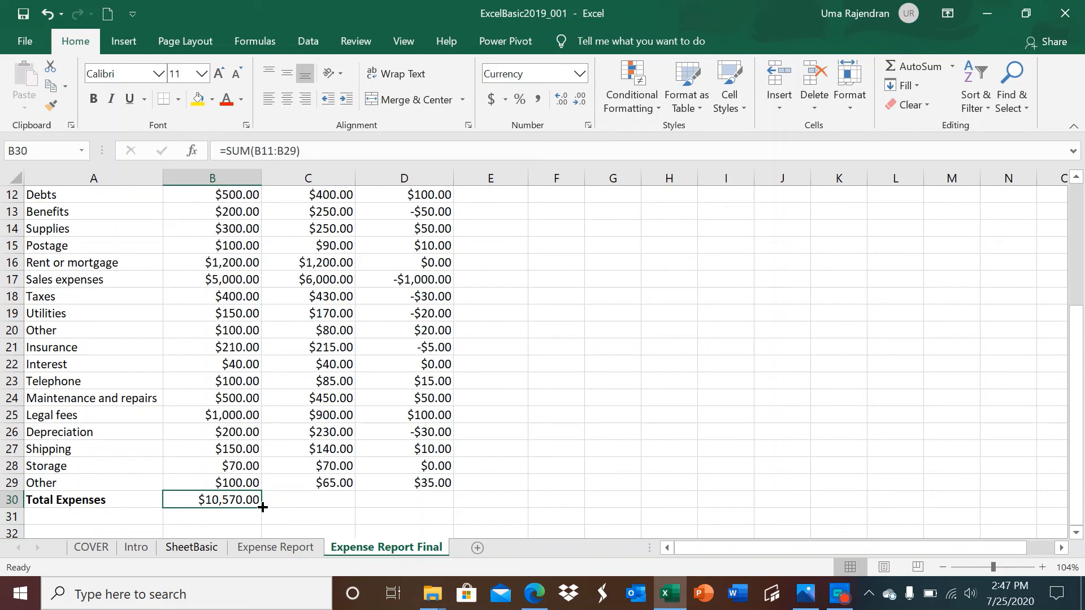
left_click_drag(261, 506, 430, 510)
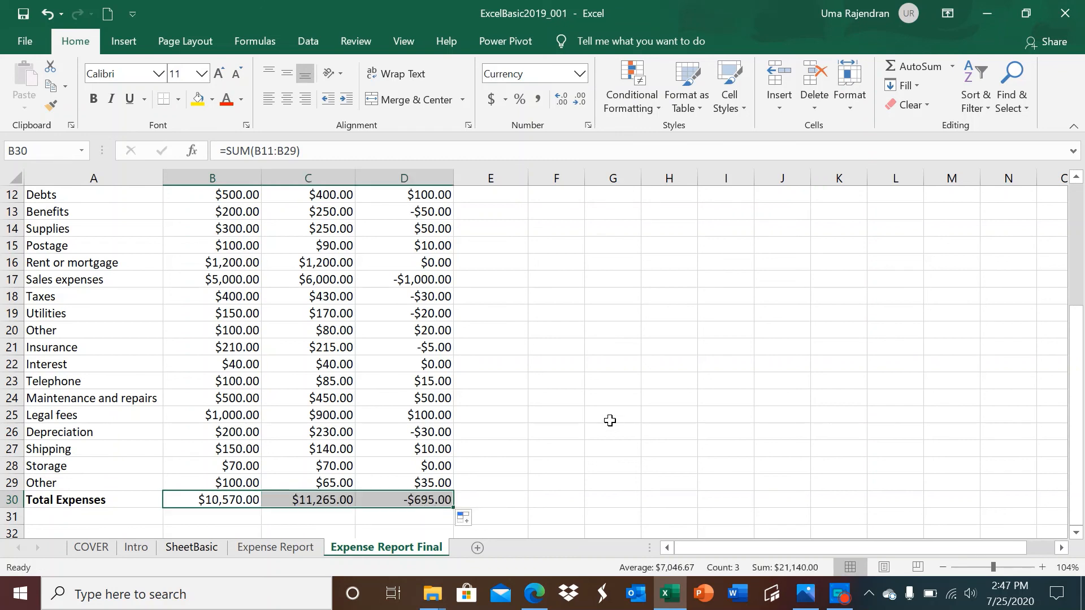
left_click(878, 364)
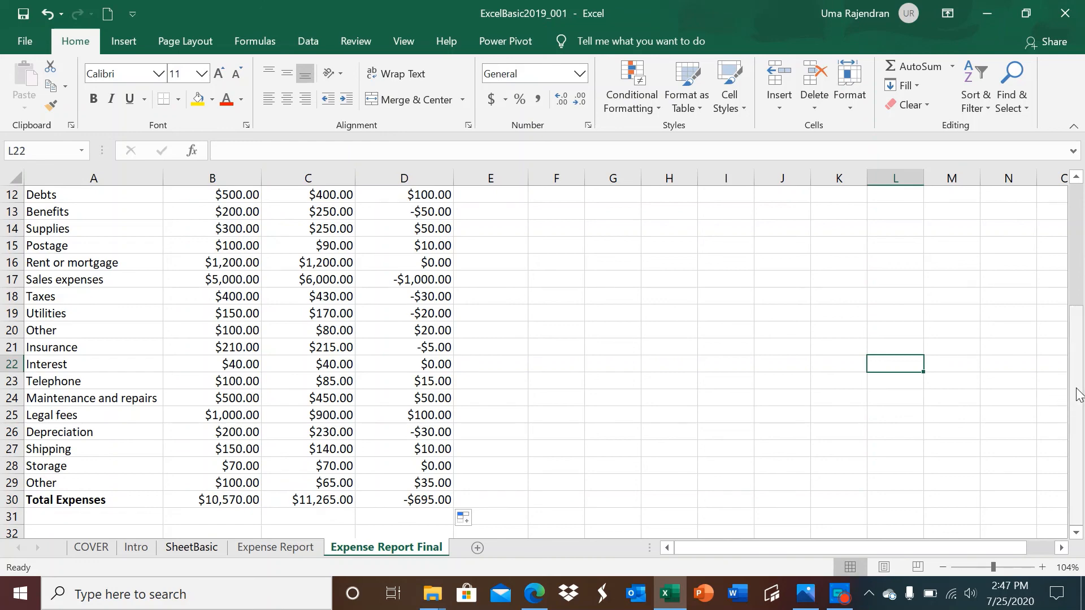
left_click_drag(1079, 393, 1053, 273)
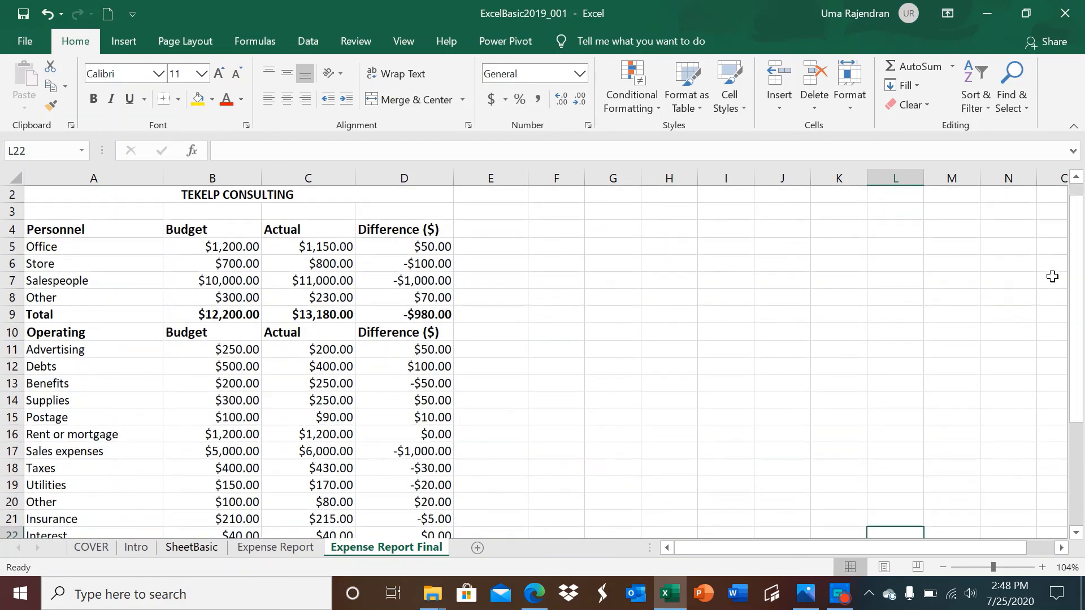